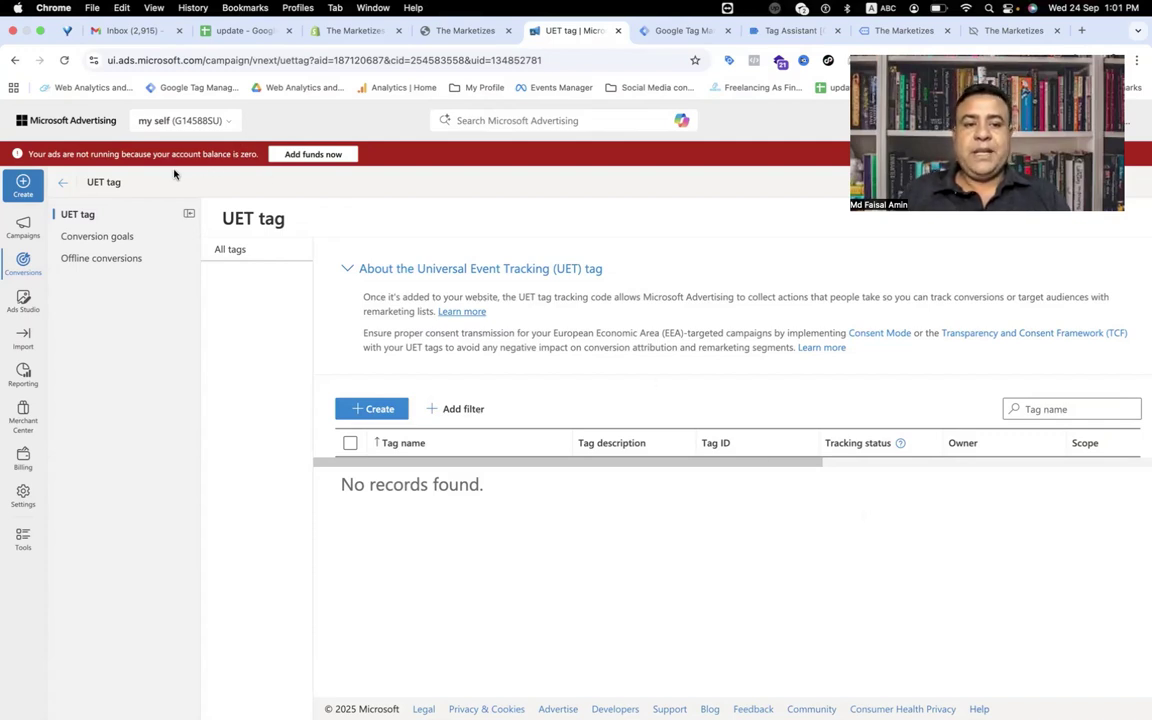
# - Switch to The Marketizes storefront and look through its home page down to the product listings
pyautogui.moveTo(20, 258)
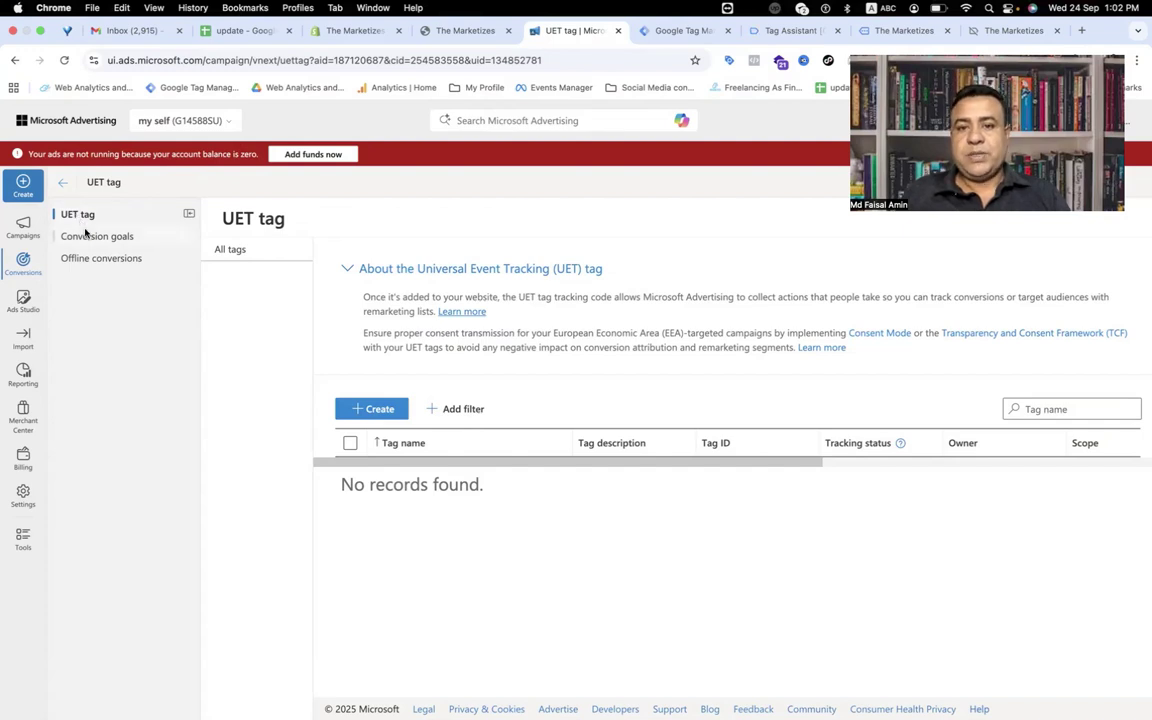
pyautogui.click(884, 31)
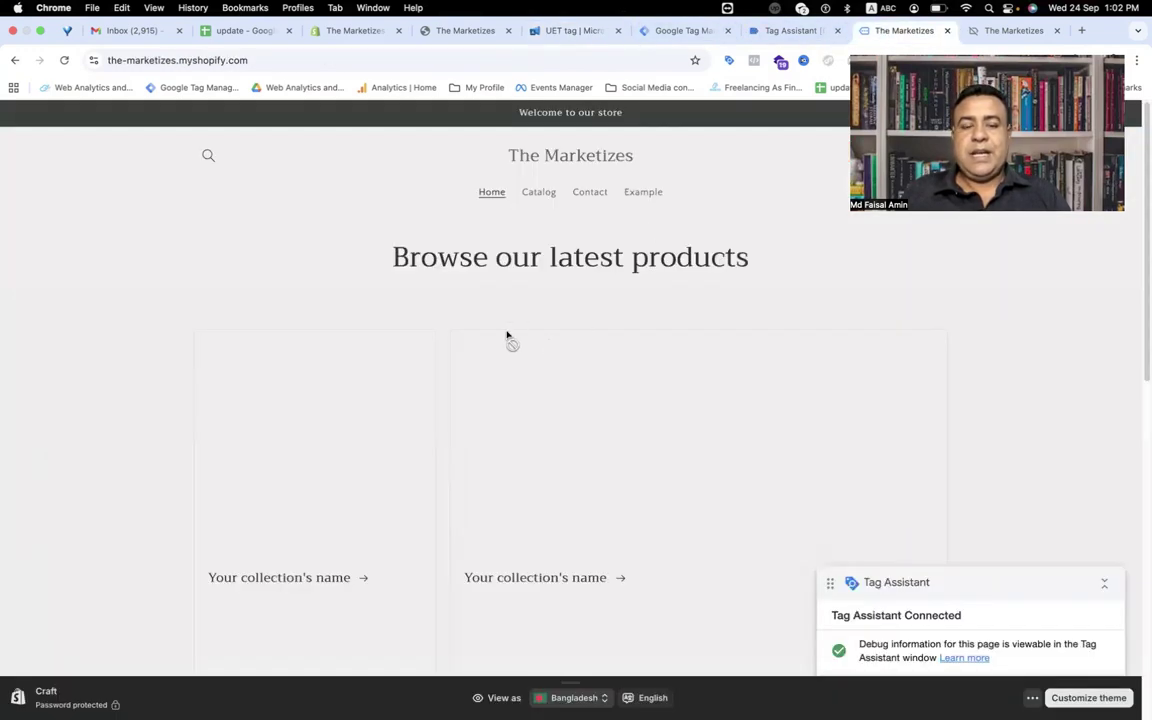
pyautogui.scroll(-5, 491, 303)
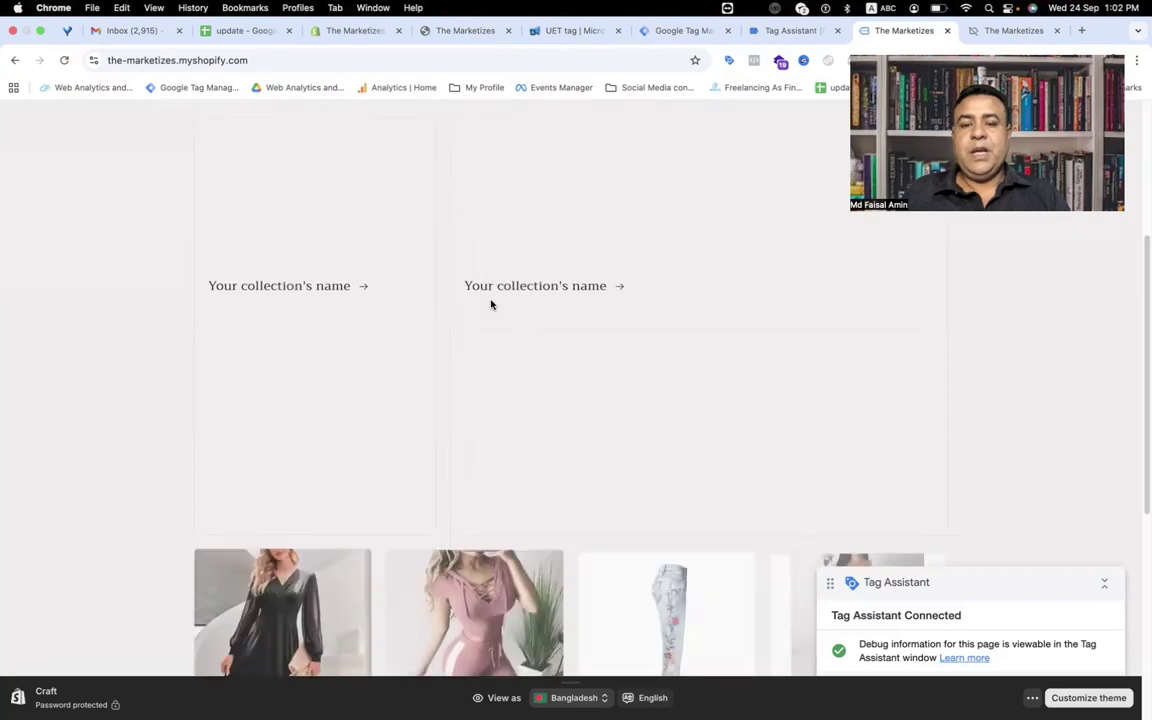
pyautogui.scroll(-2, 491, 303)
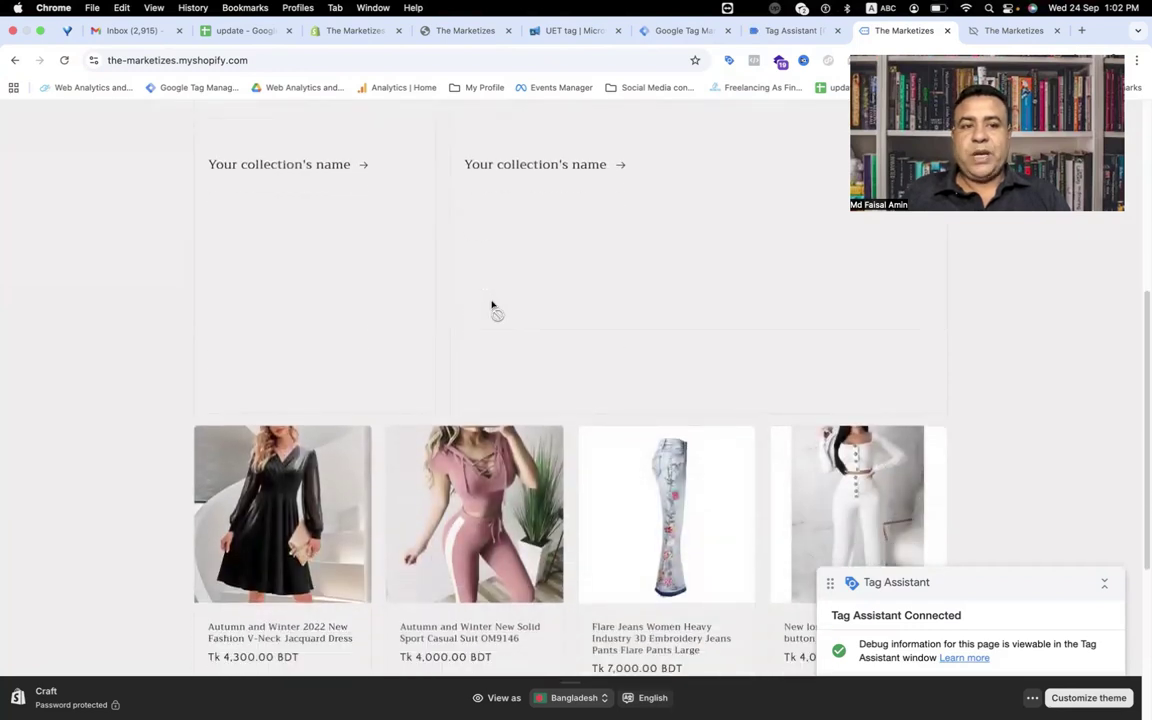
# - Open the DataLayer New custom pixel in the Shopify admin's customer events settings and review its code
pyautogui.press('super+4')
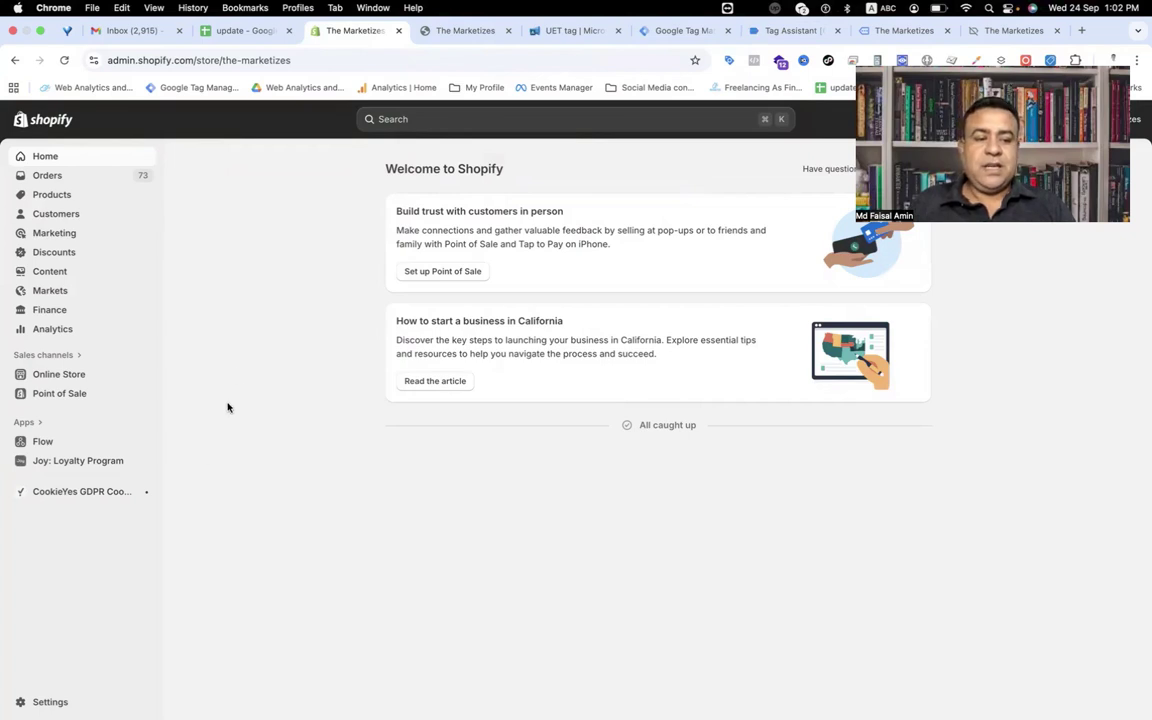
pyautogui.click(43, 697)
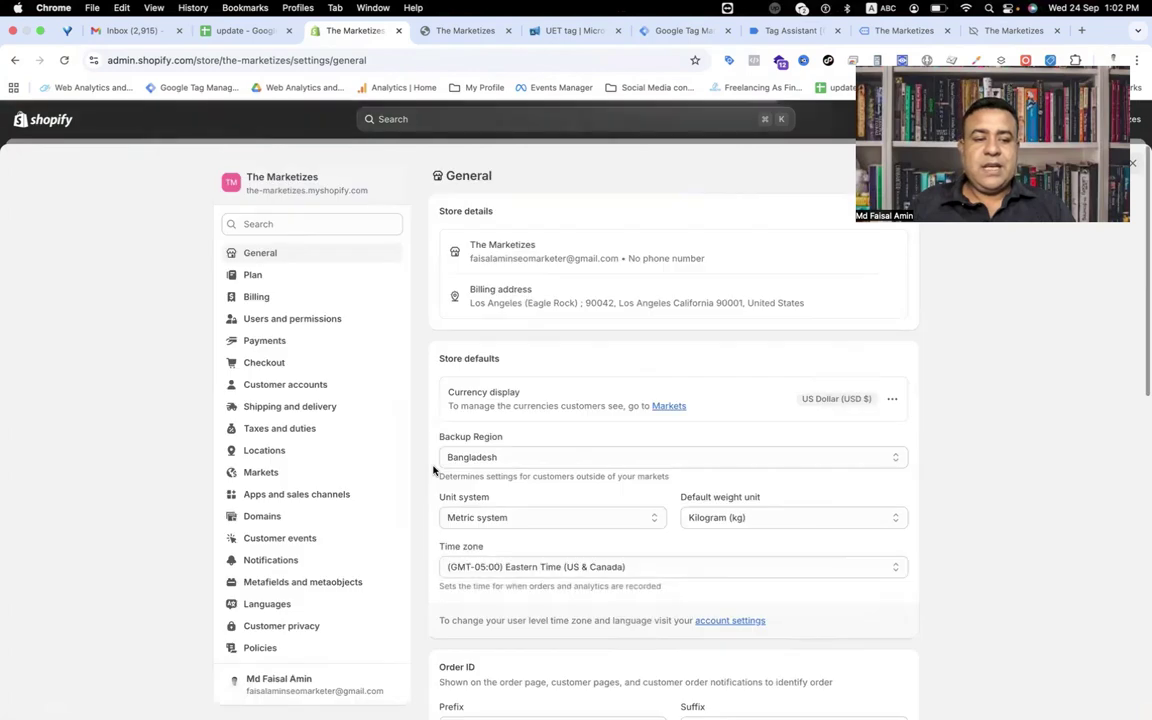
pyautogui.click(305, 545)
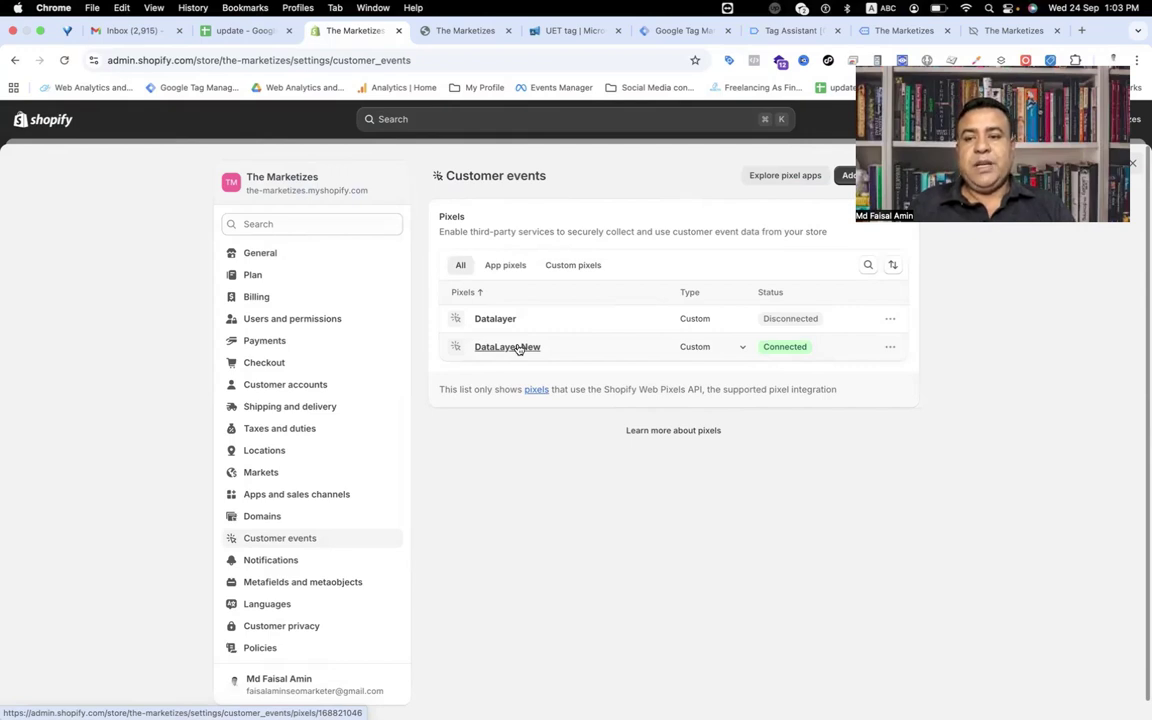
pyautogui.click(518, 348)
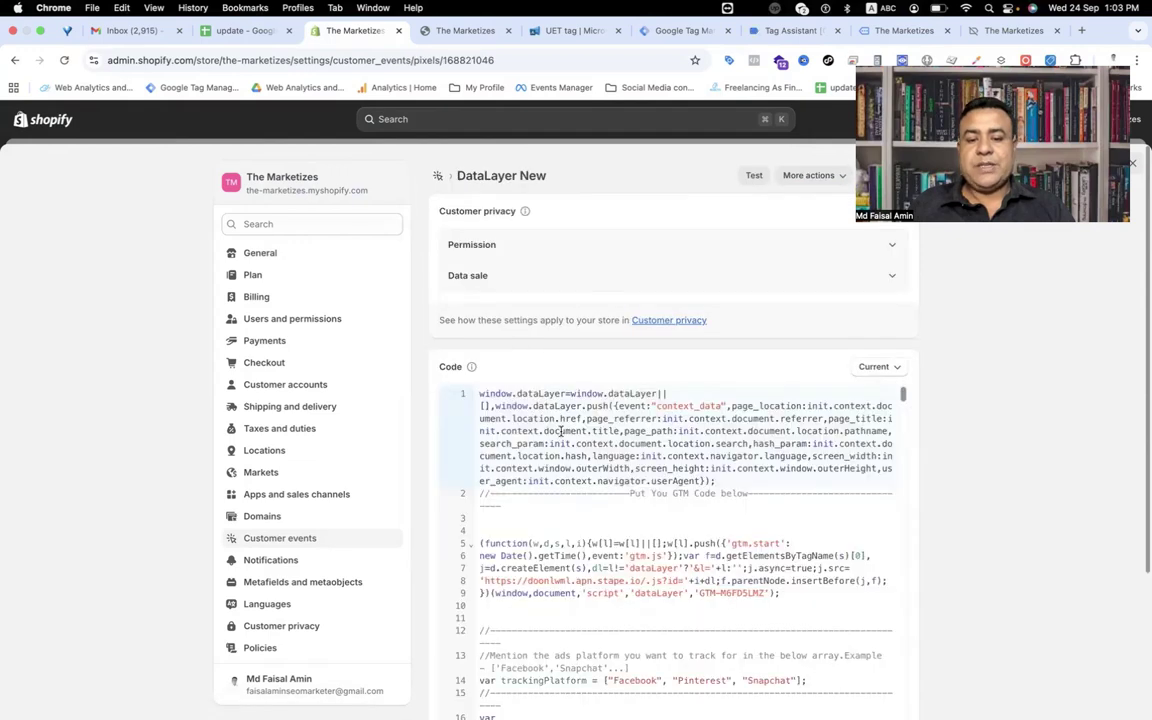
pyautogui.scroll(-1, 561, 430)
pyautogui.scroll(1, 561, 430)
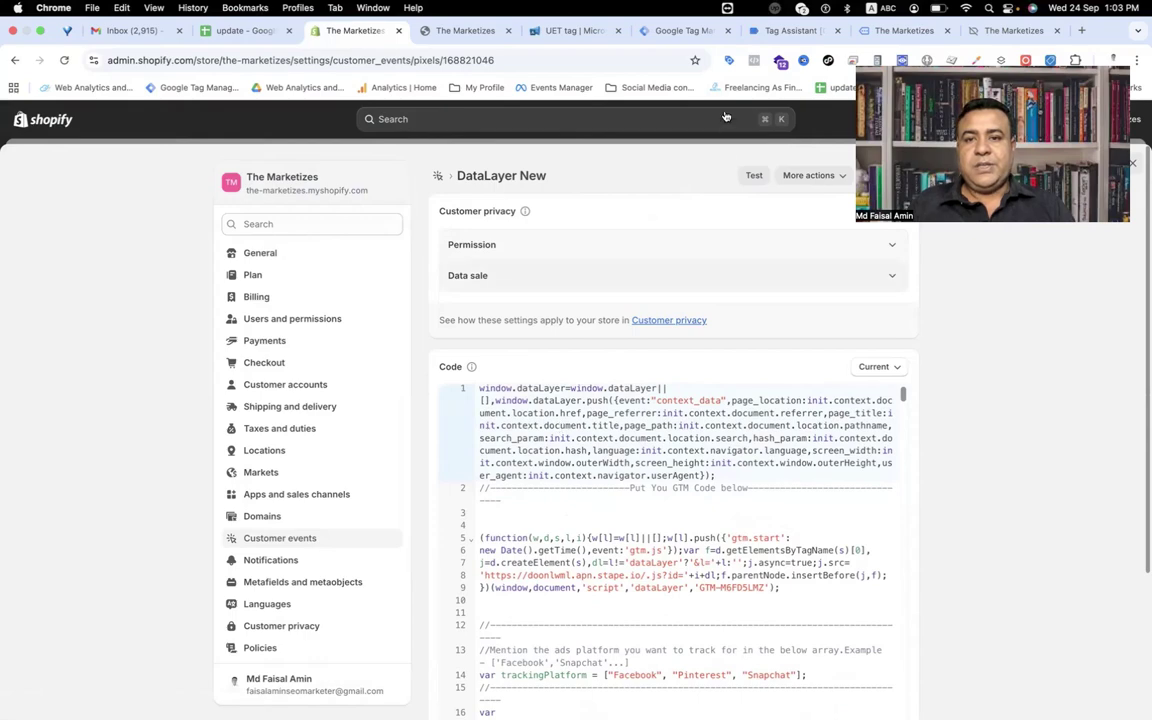
# - Switch to Tag Assistant and review the data layer events recorded during the checkout
pyautogui.click(790, 30)
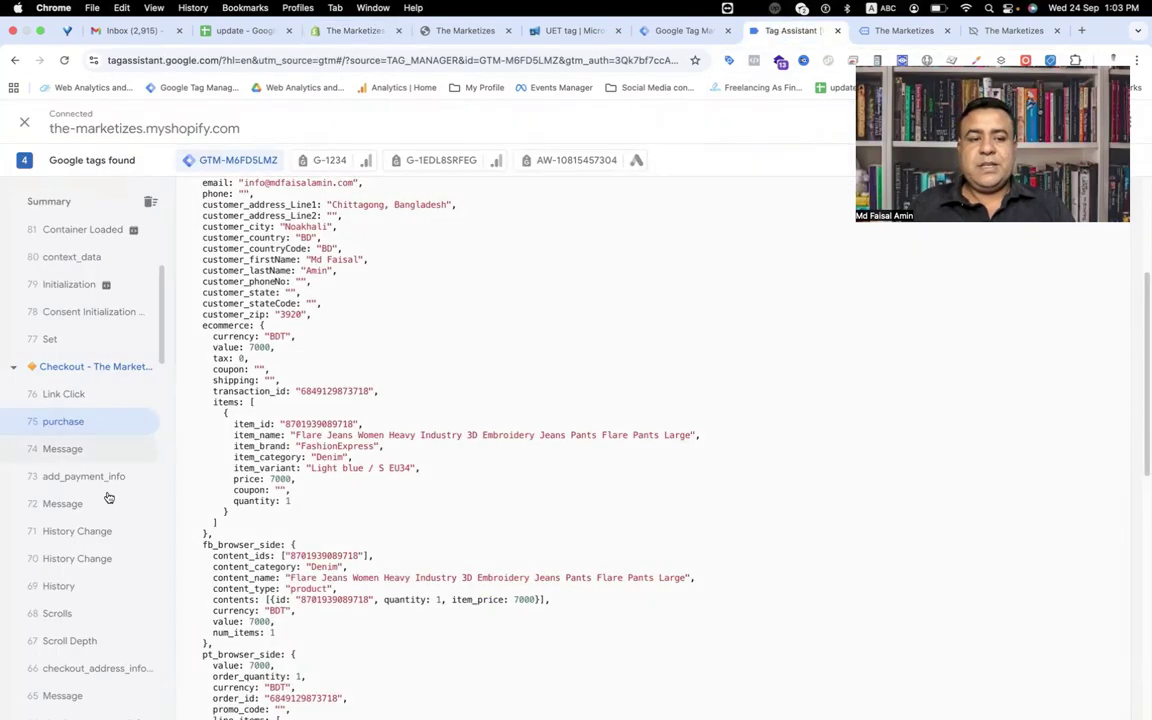
pyautogui.scroll(-10, 108, 494)
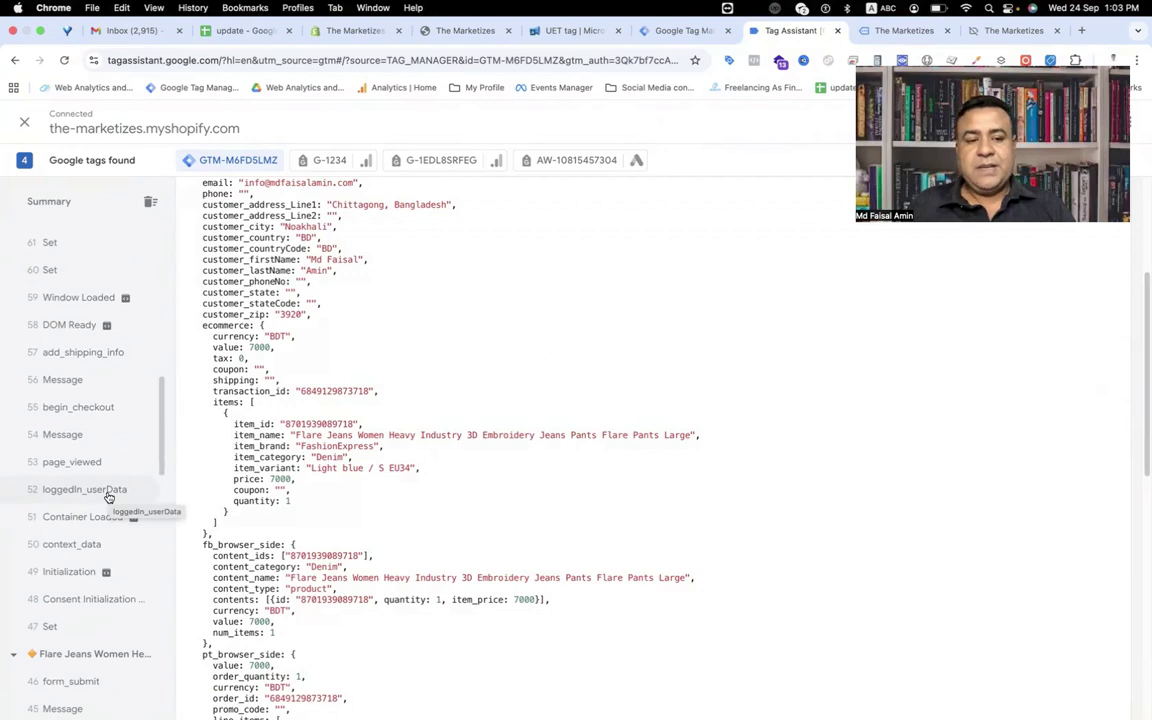
pyautogui.scroll(9, 108, 497)
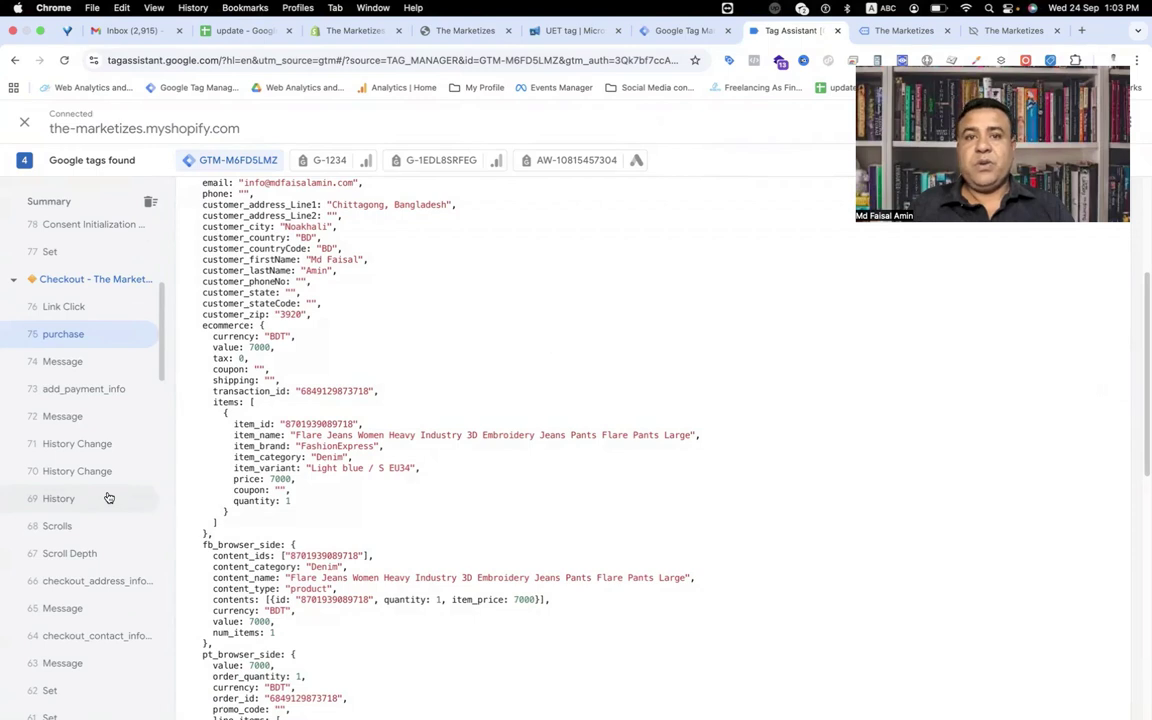
# - In Microsoft Advertising, create a UET tag named "The Marketing" without Microsoft Clarity and save it
pyautogui.click(575, 30)
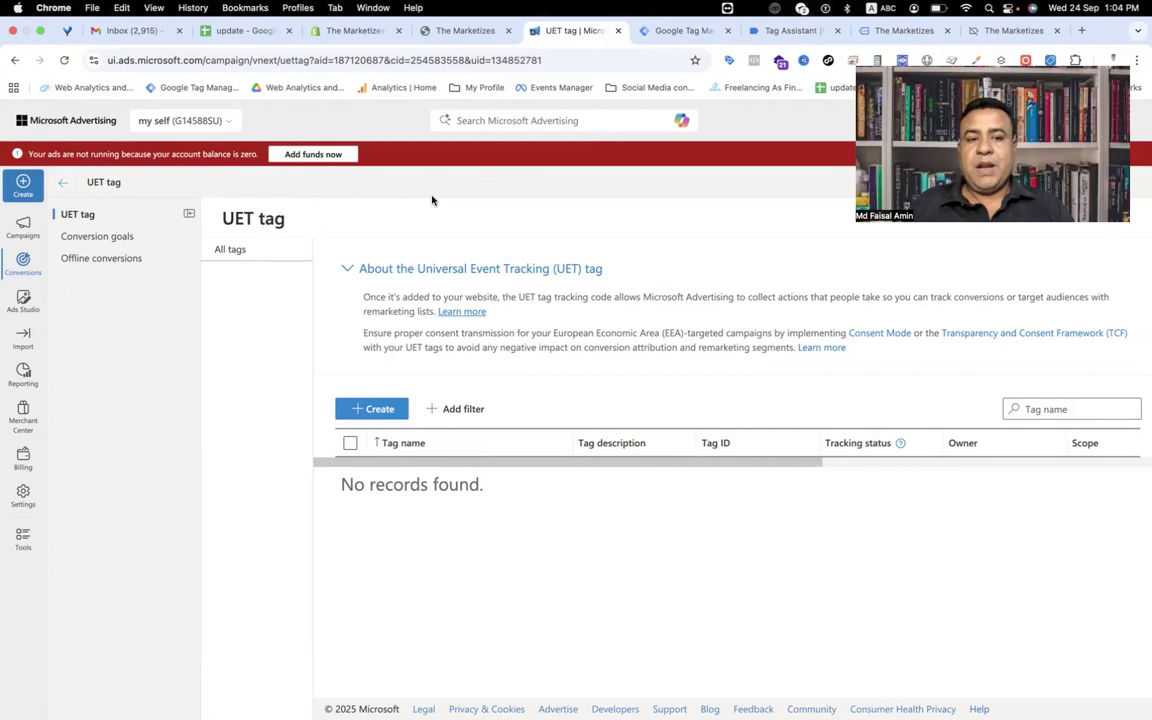
pyautogui.click(367, 410)
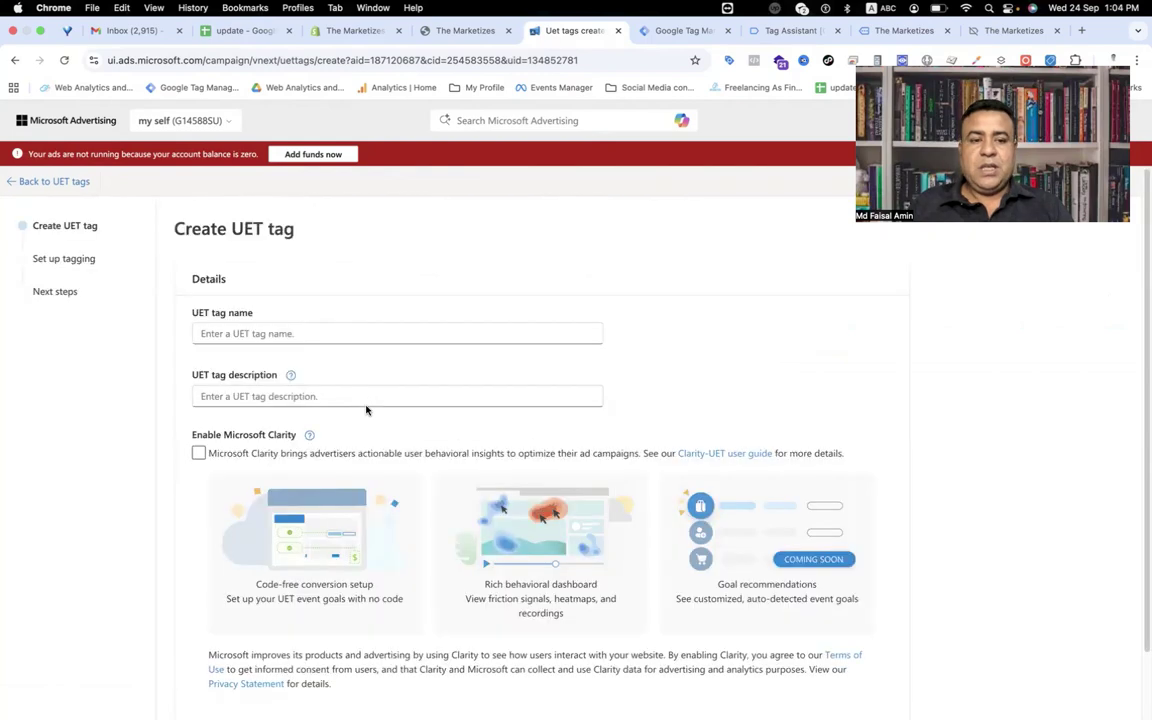
pyautogui.click(326, 337)
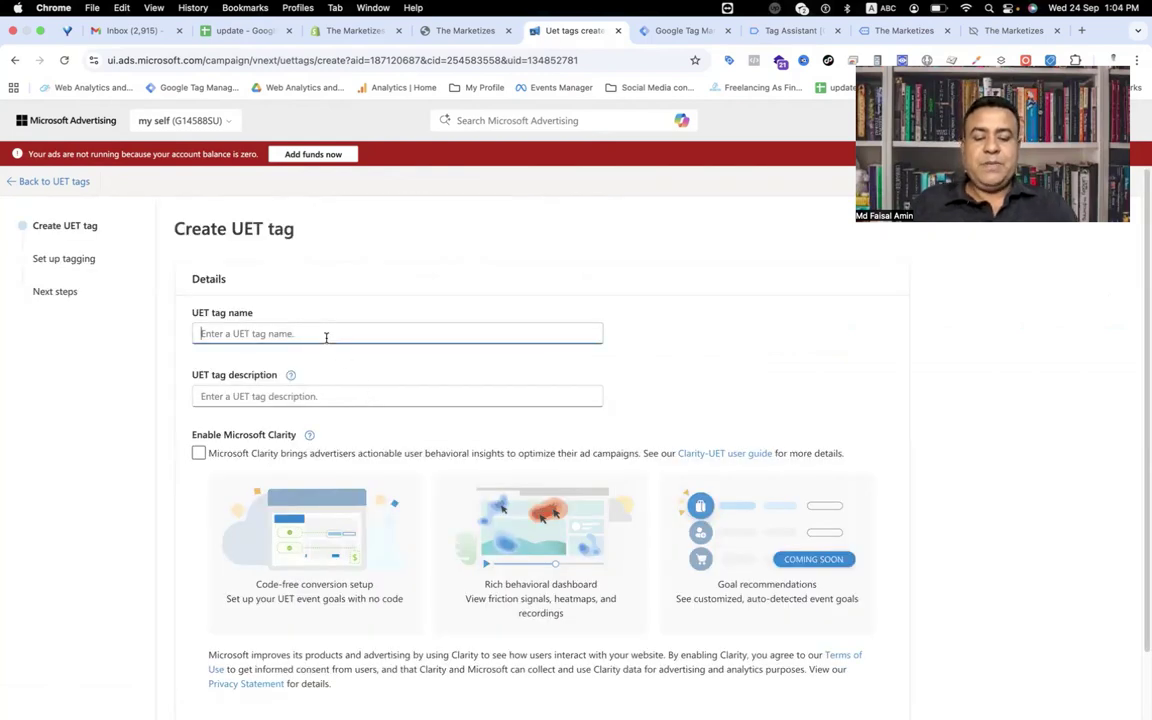
pyautogui.write('The ')
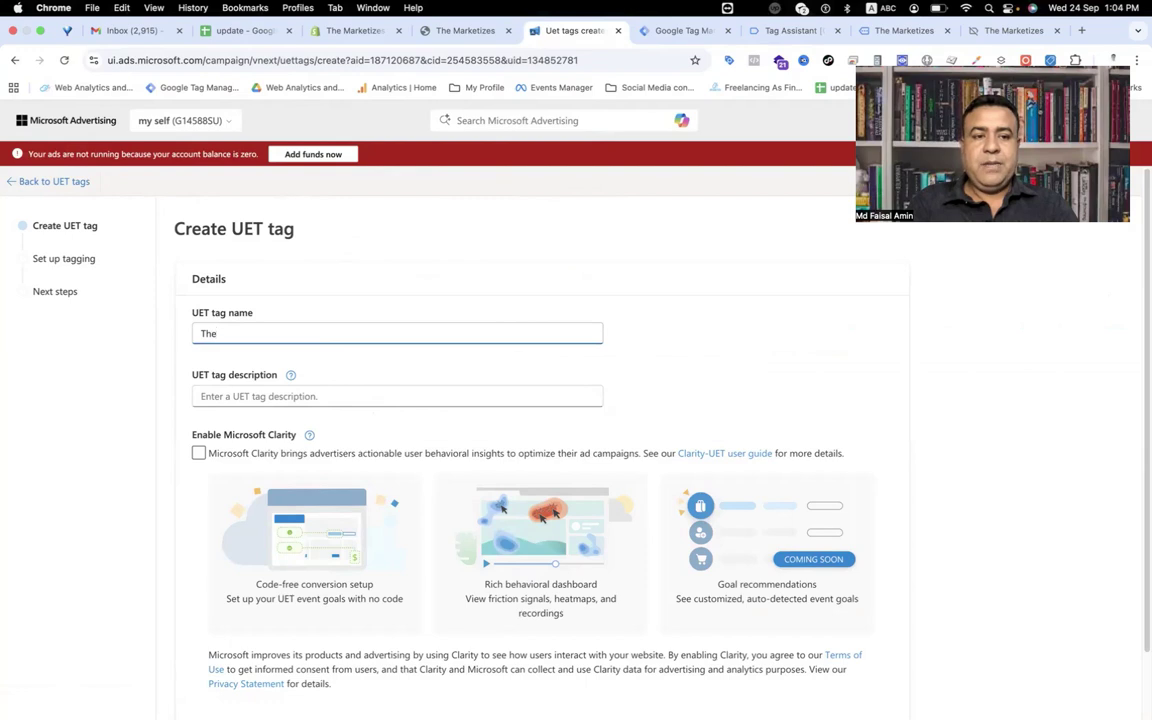
pyautogui.write('Marketing')
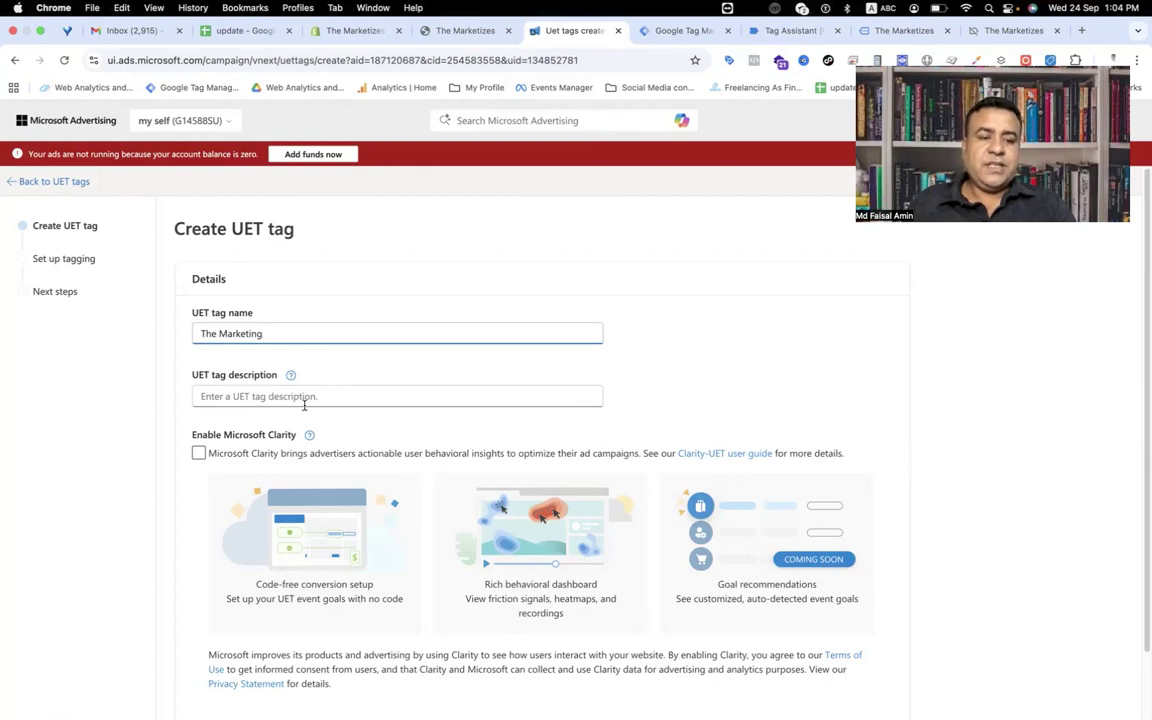
pyautogui.scroll(-1, 305, 403)
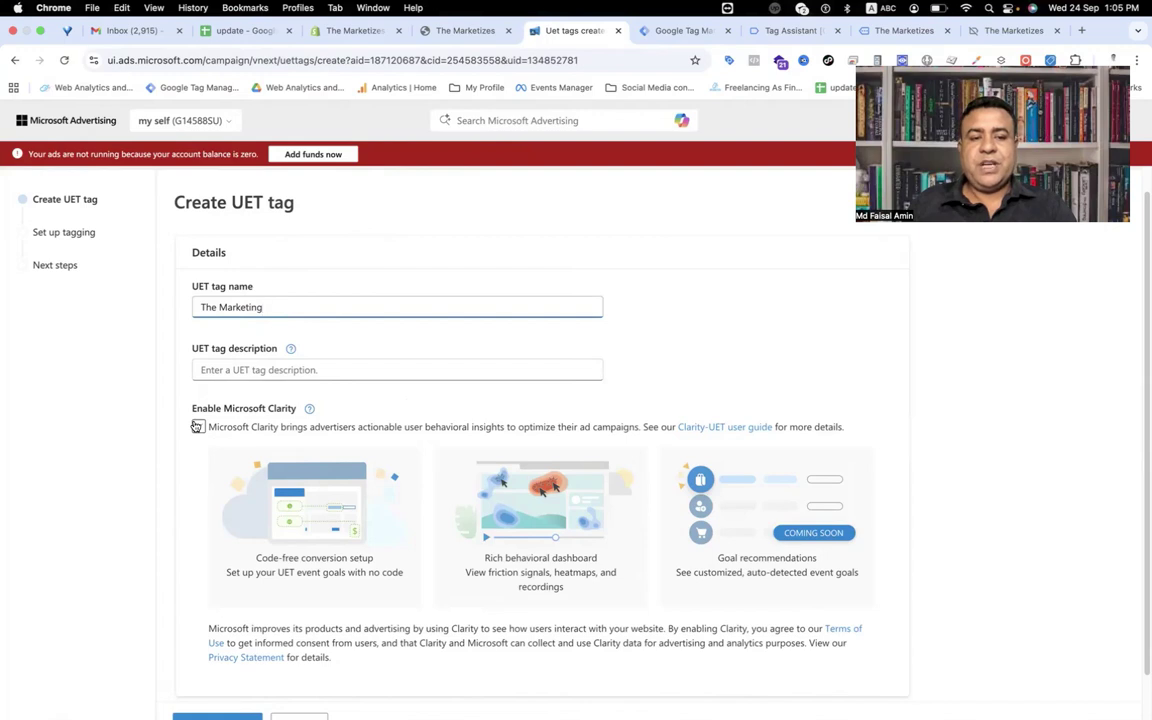
pyautogui.scroll(-2, 318, 402)
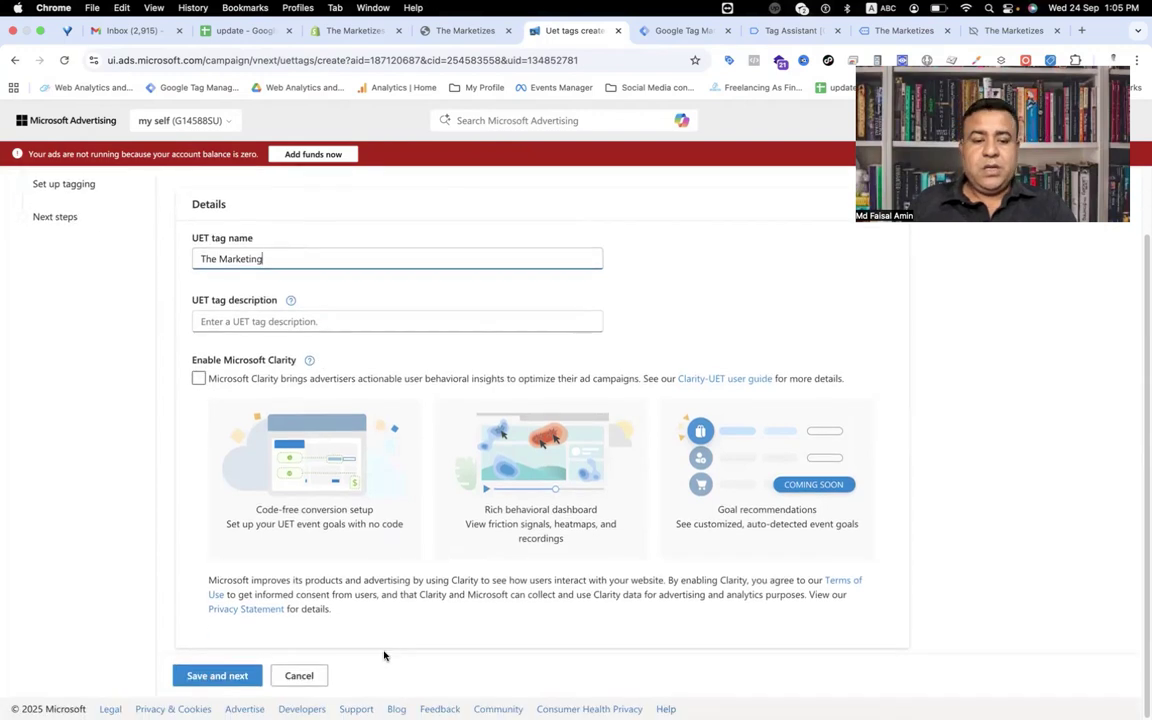
pyautogui.click(212, 677)
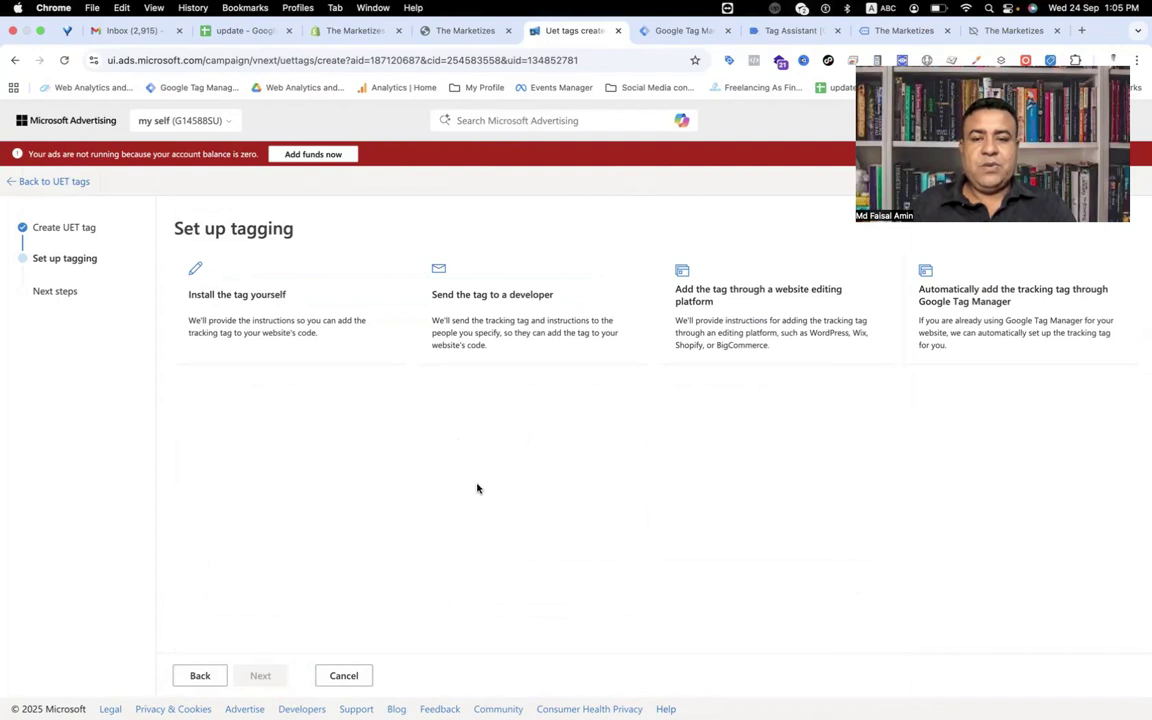
# - Complete the tagging setup with the option to install the tag yourself, and copy the new UET tag's ID
pyautogui.click(278, 327)
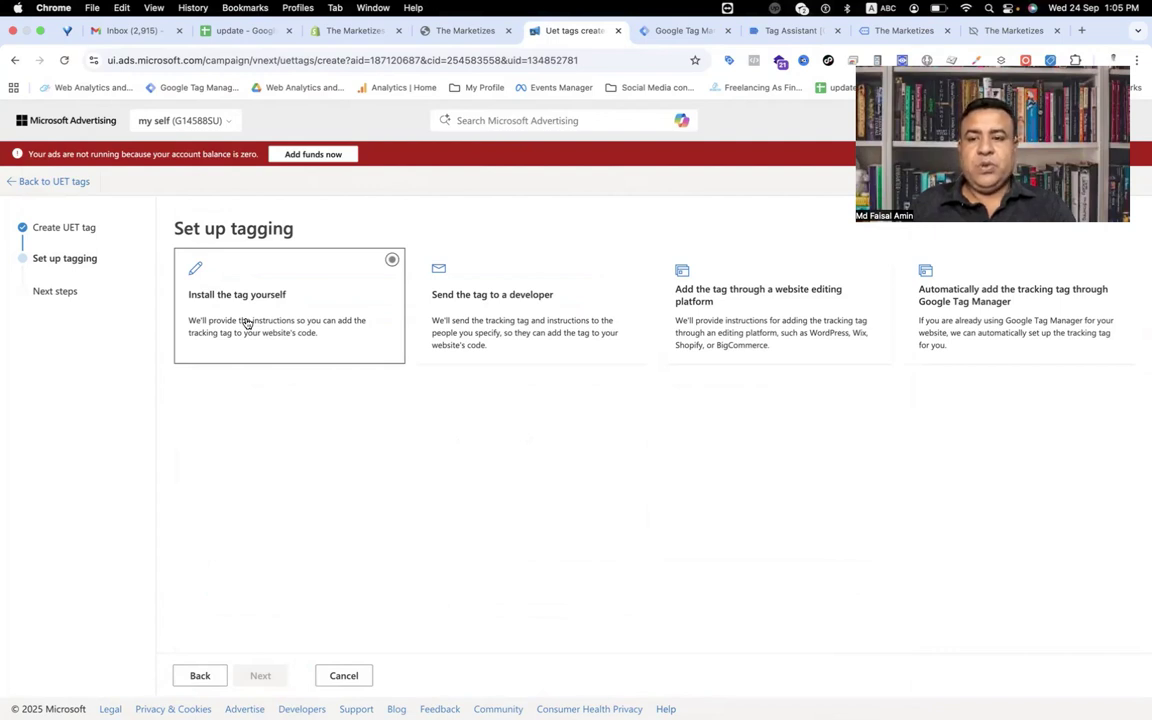
pyautogui.click(246, 323)
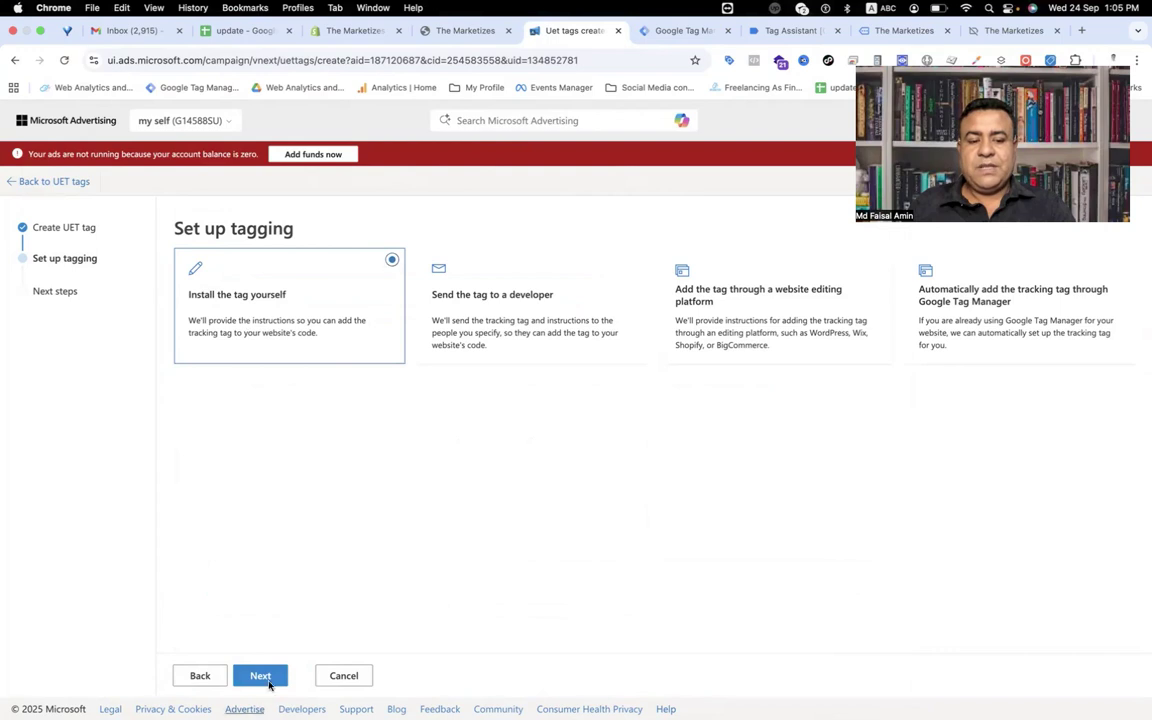
pyautogui.click(262, 677)
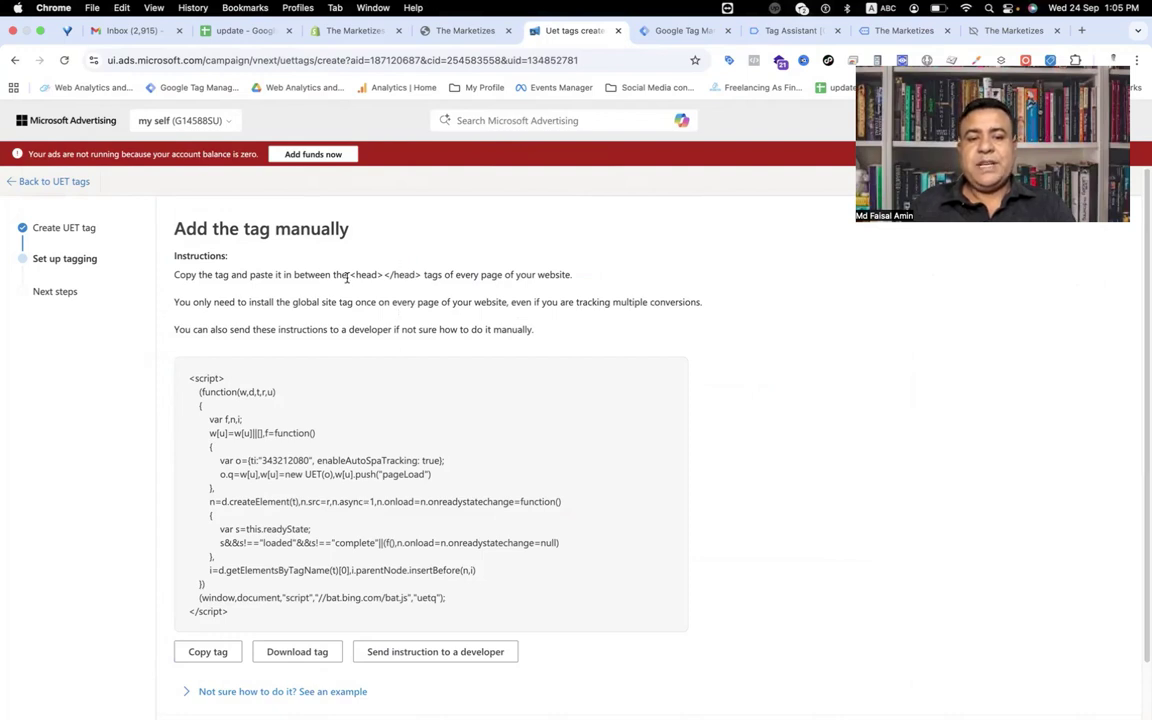
pyautogui.moveTo(348, 275); pyautogui.dragTo(398, 274)
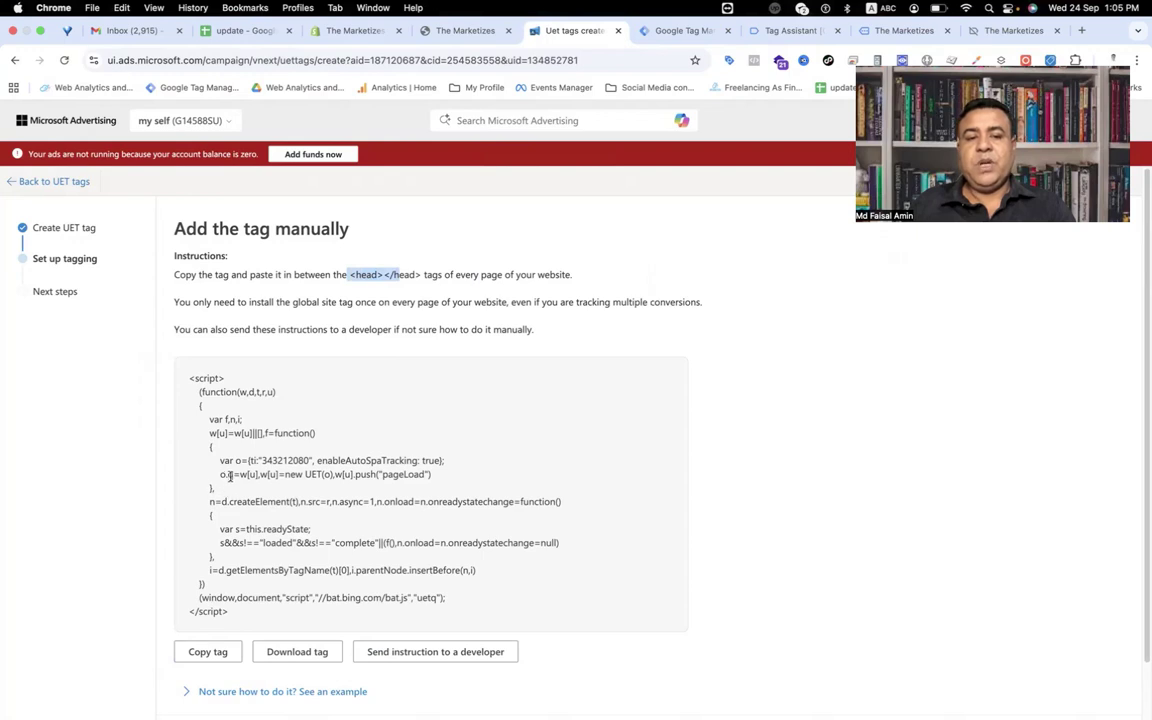
pyautogui.scroll(-2, 236, 468)
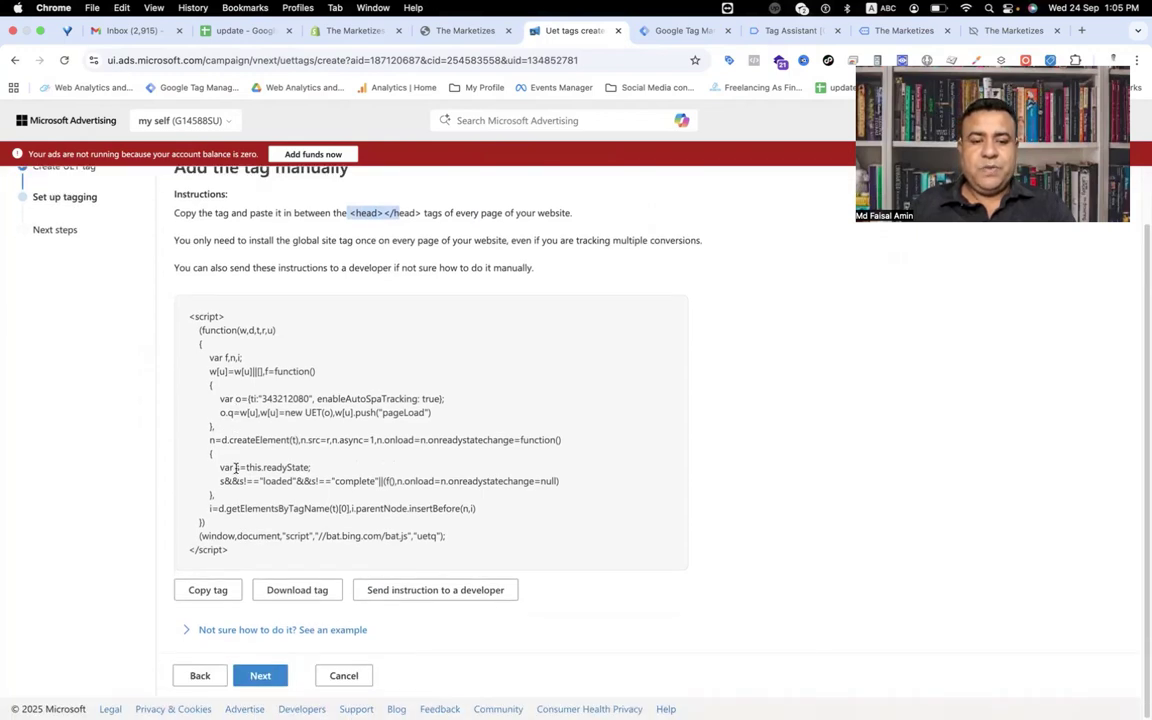
pyautogui.click(262, 675)
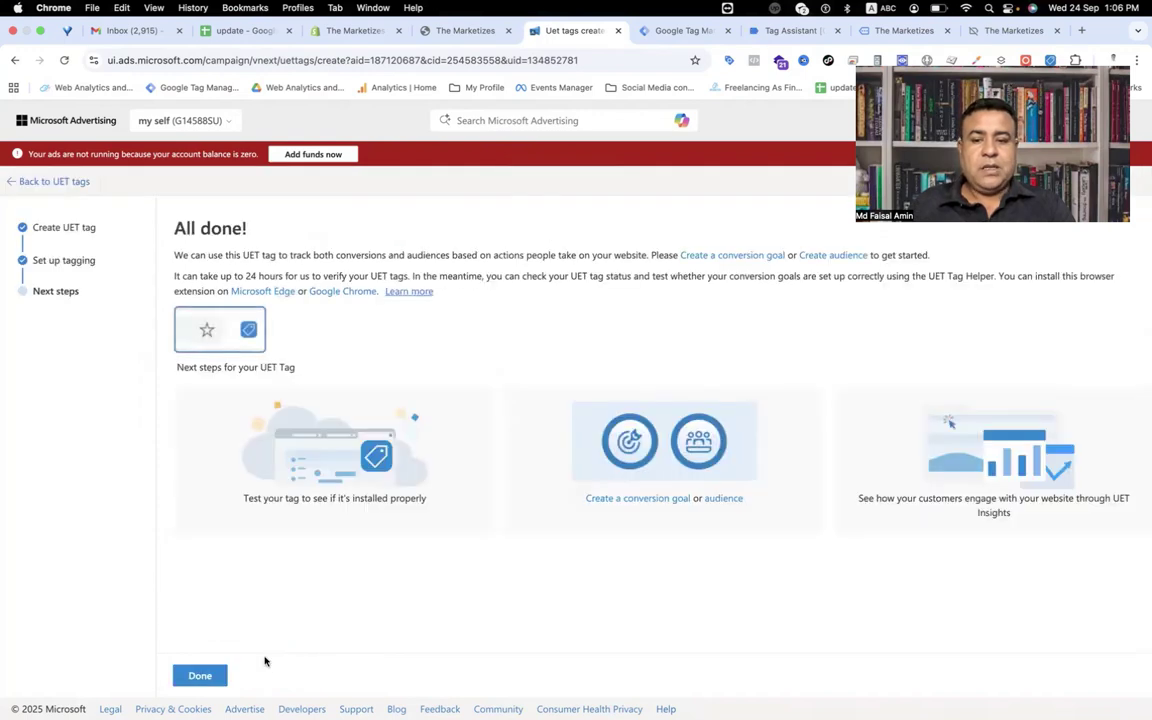
pyautogui.click(197, 675)
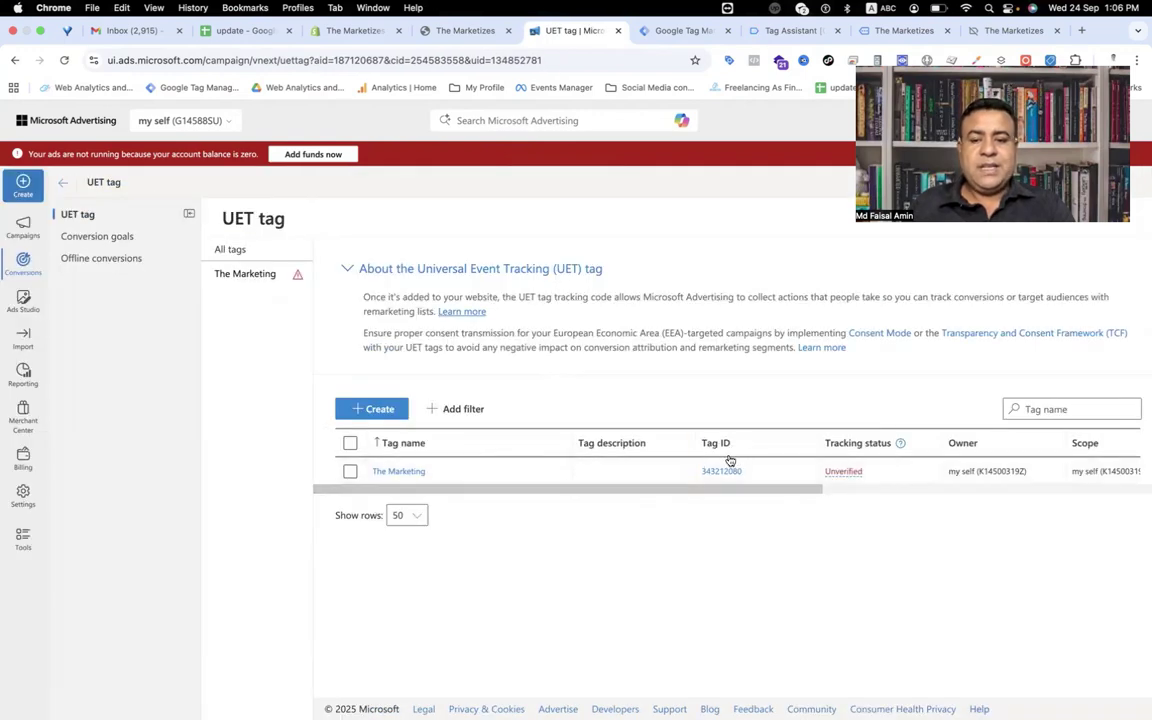
pyautogui.moveTo(747, 476); pyautogui.dragTo(702, 476)
pyautogui.press('super+c')
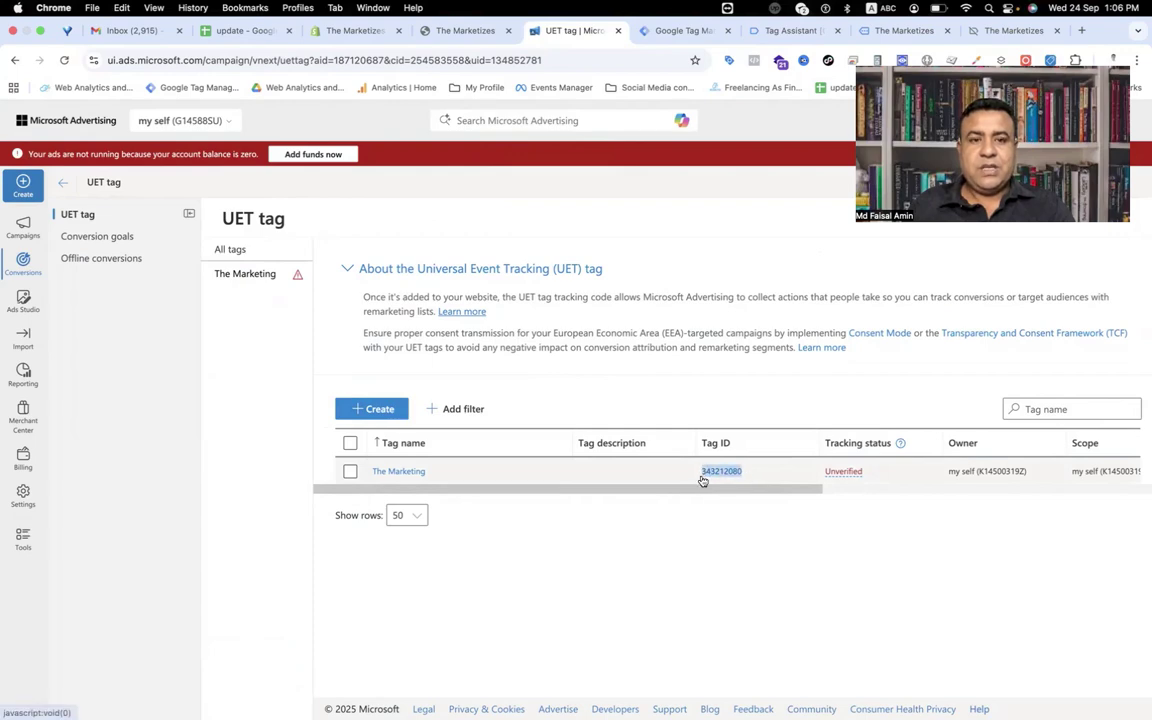
# - In Google Tag Manager, start a new tag with the Microsoft Advertising Universal Event Tracking type
pyautogui.click(686, 31)
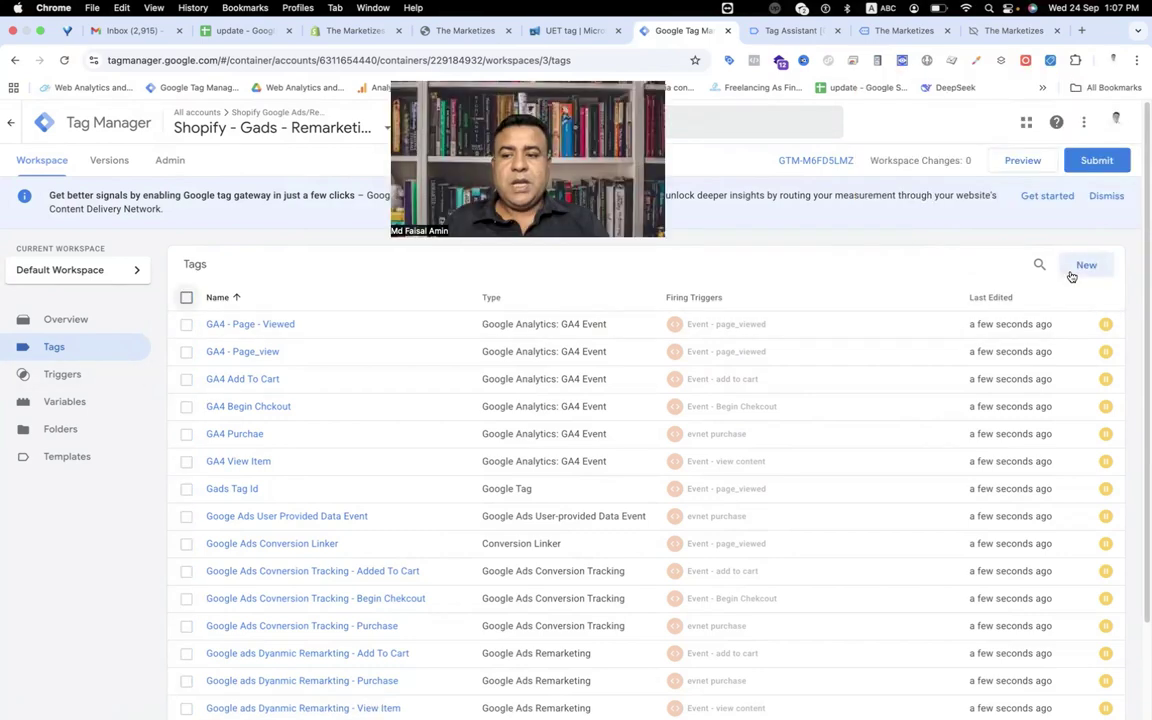
pyautogui.click(1085, 266)
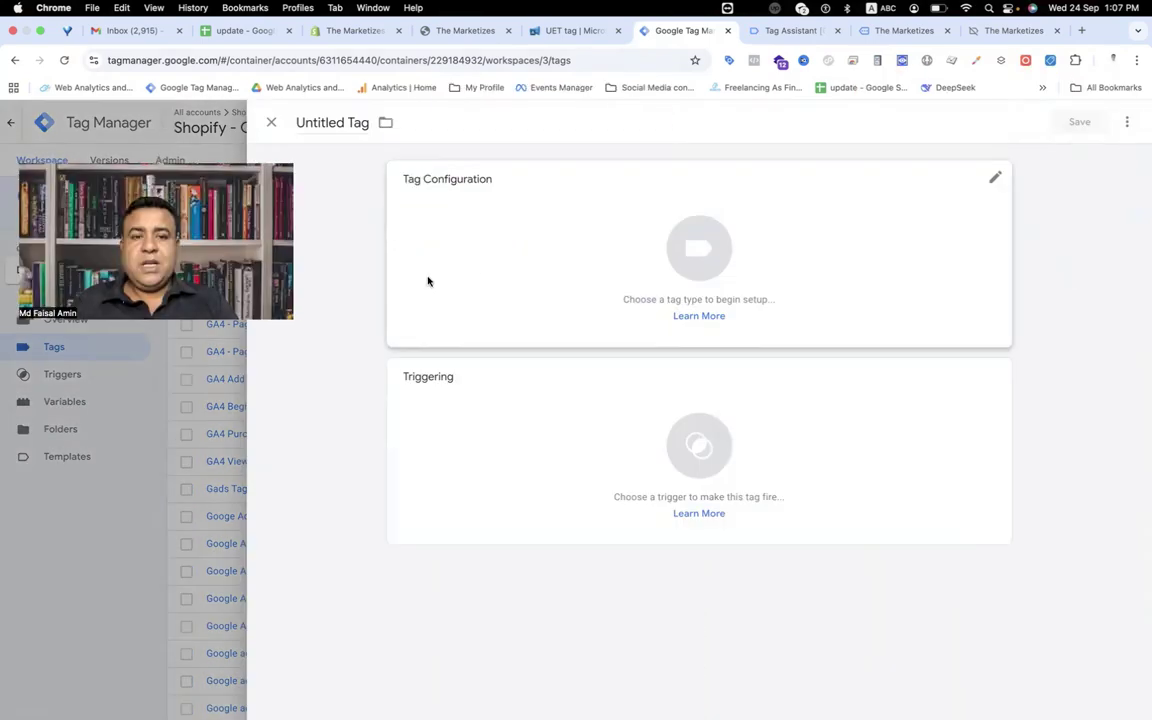
pyautogui.click(690, 252)
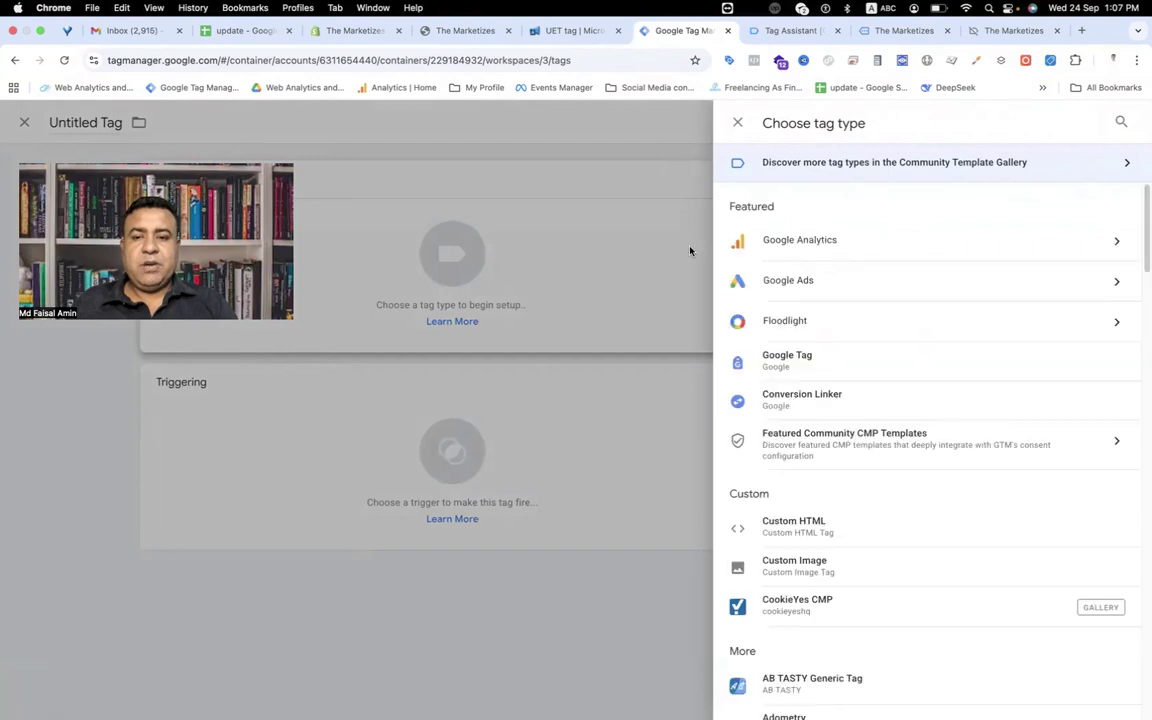
pyautogui.scroll(-10, 813, 491)
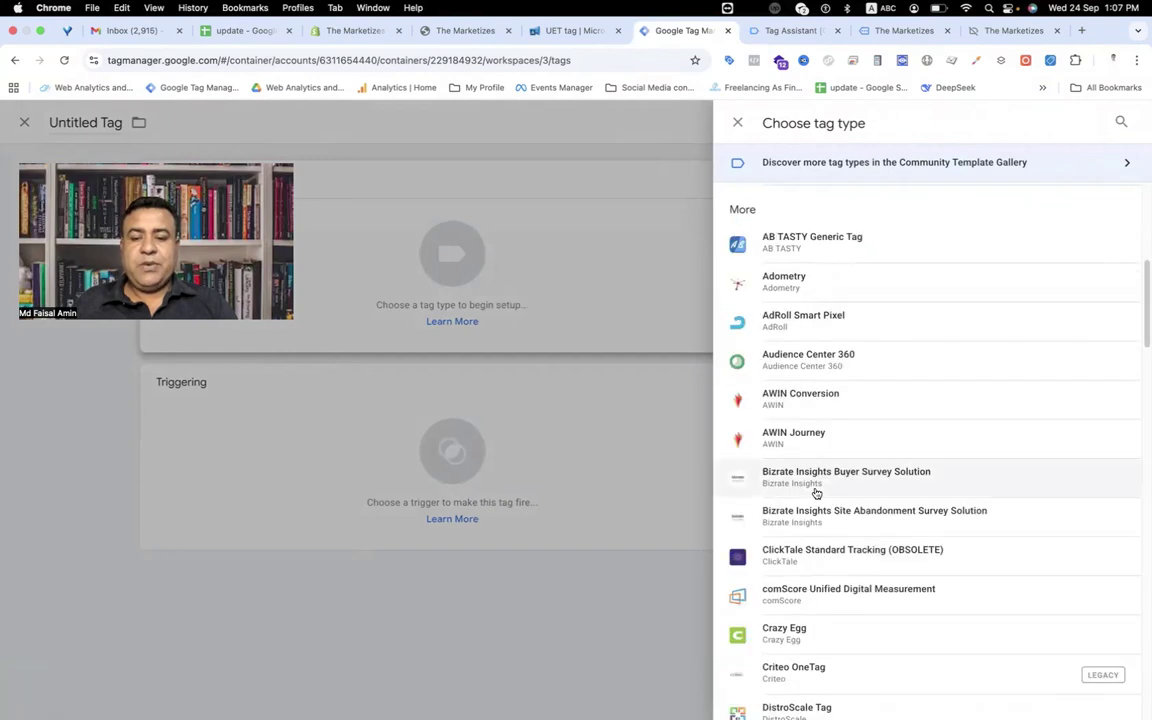
pyautogui.scroll(-5, 816, 493)
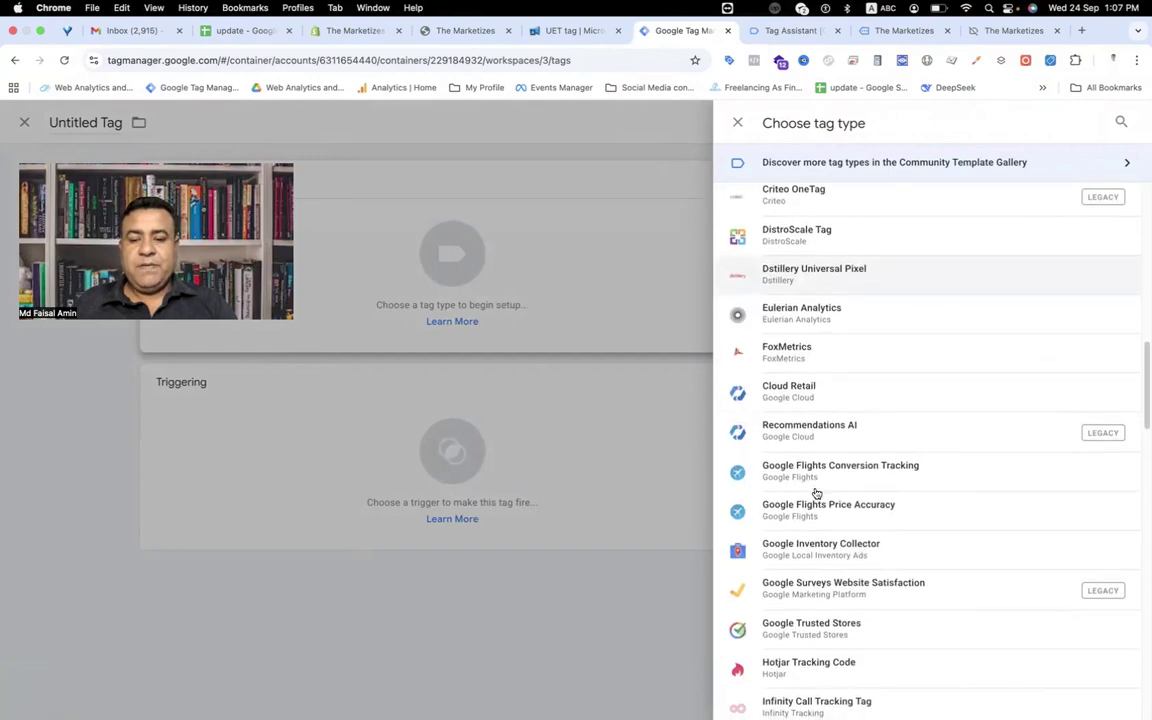
pyautogui.scroll(-3, 818, 495)
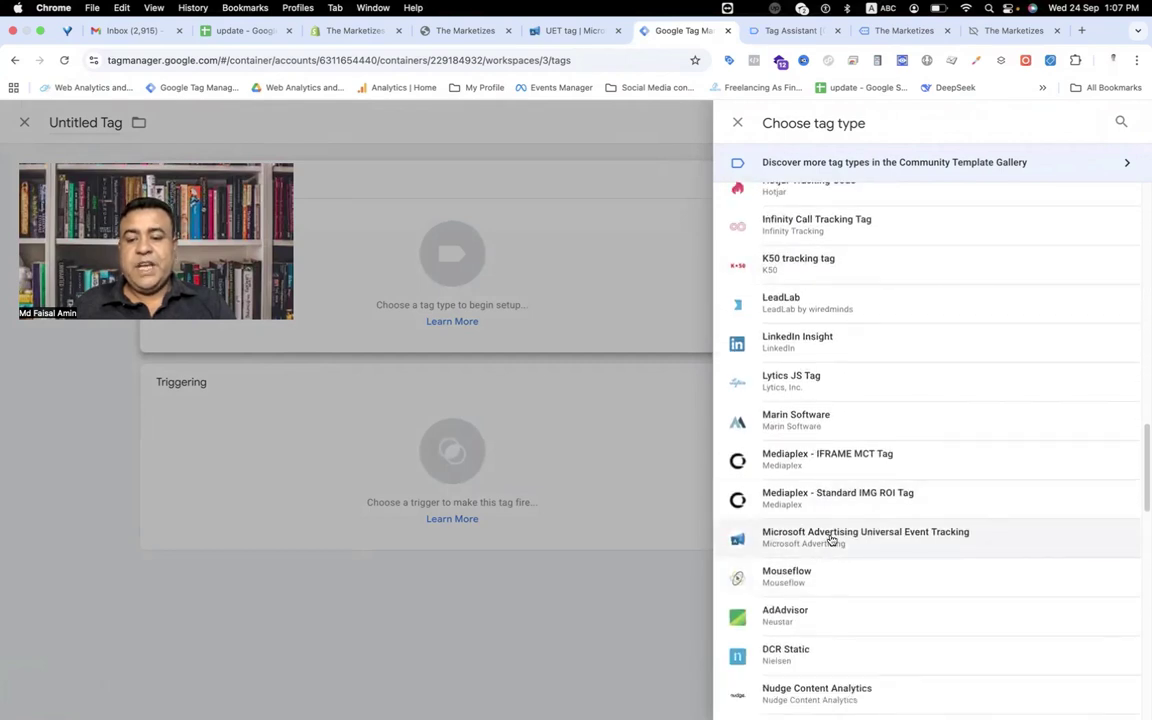
pyautogui.click(830, 536)
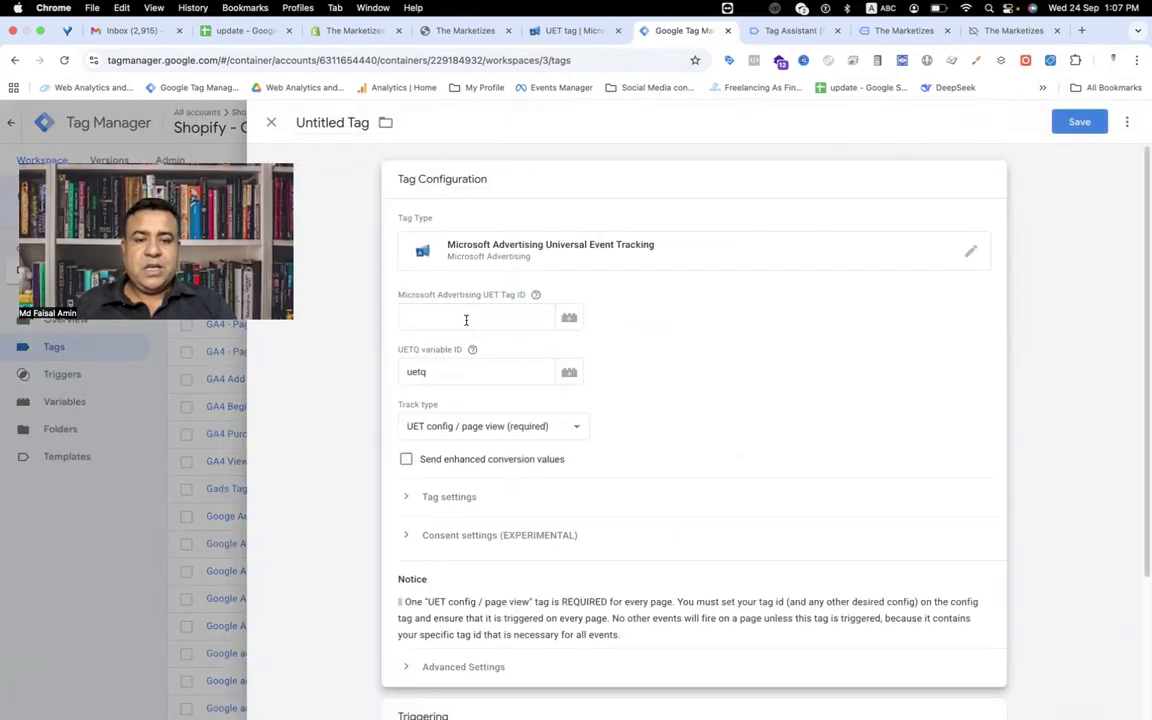
# - For the tag's UET Tag ID, create a new Constant variable and paste the copied UET tag ID as its value
pyautogui.click(569, 317)
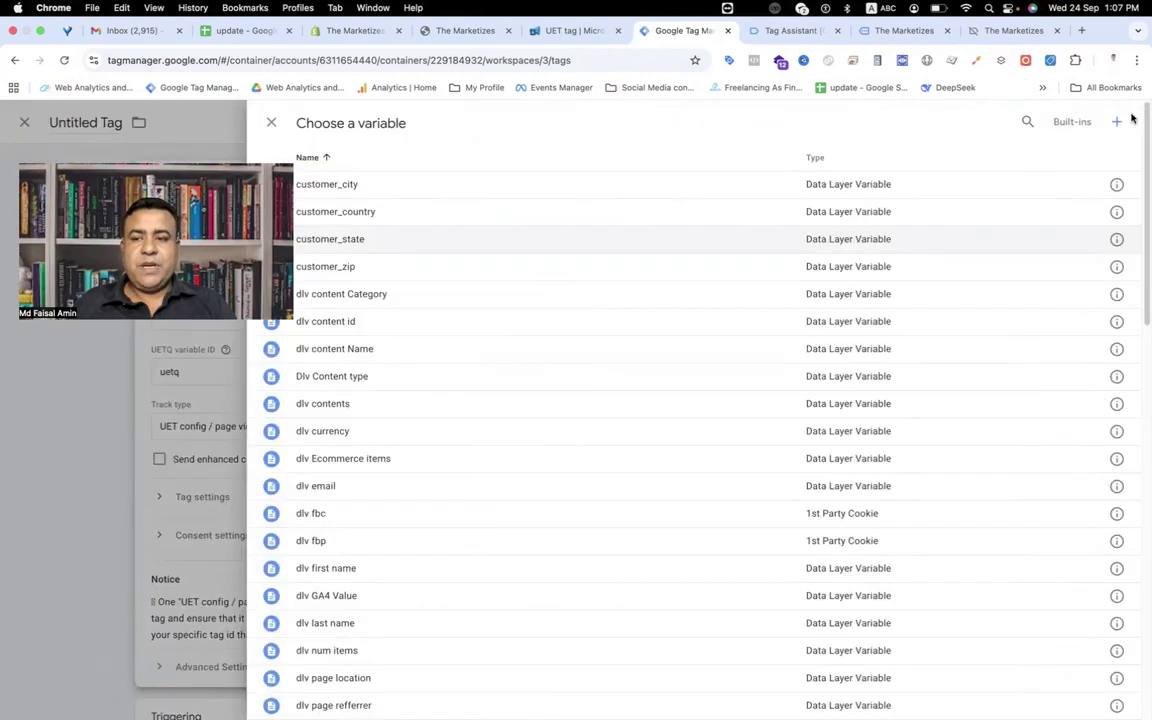
pyautogui.click(1116, 122)
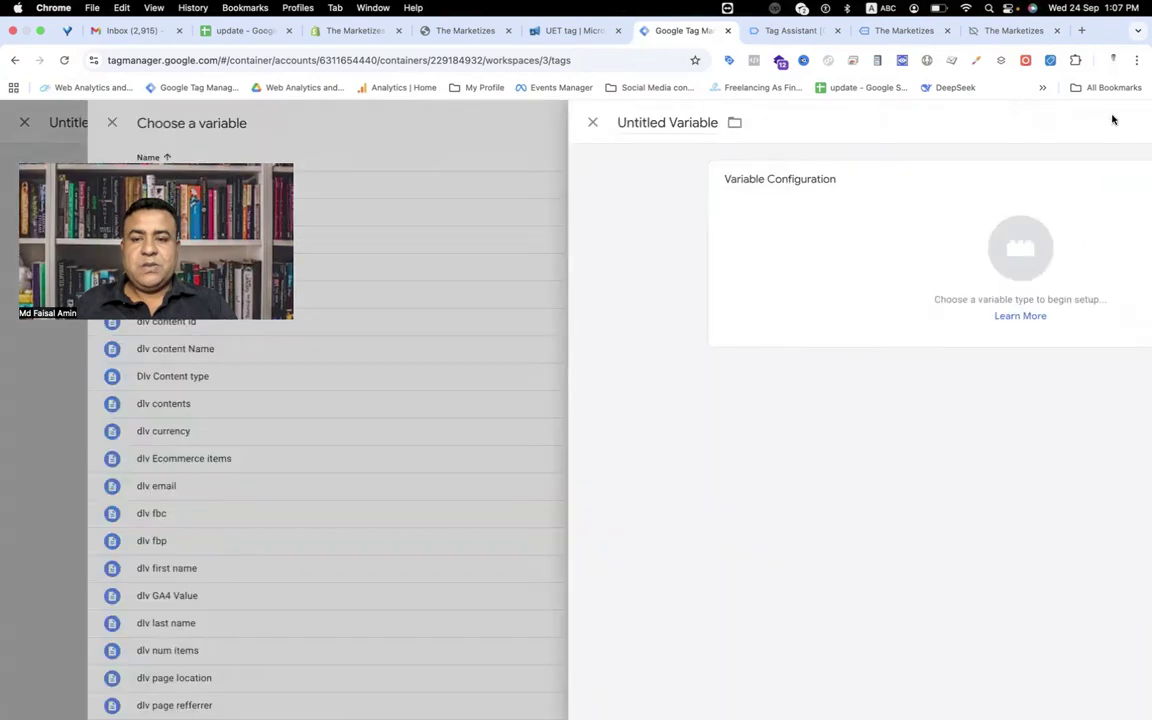
pyautogui.click(699, 247)
pyautogui.click(820, 599)
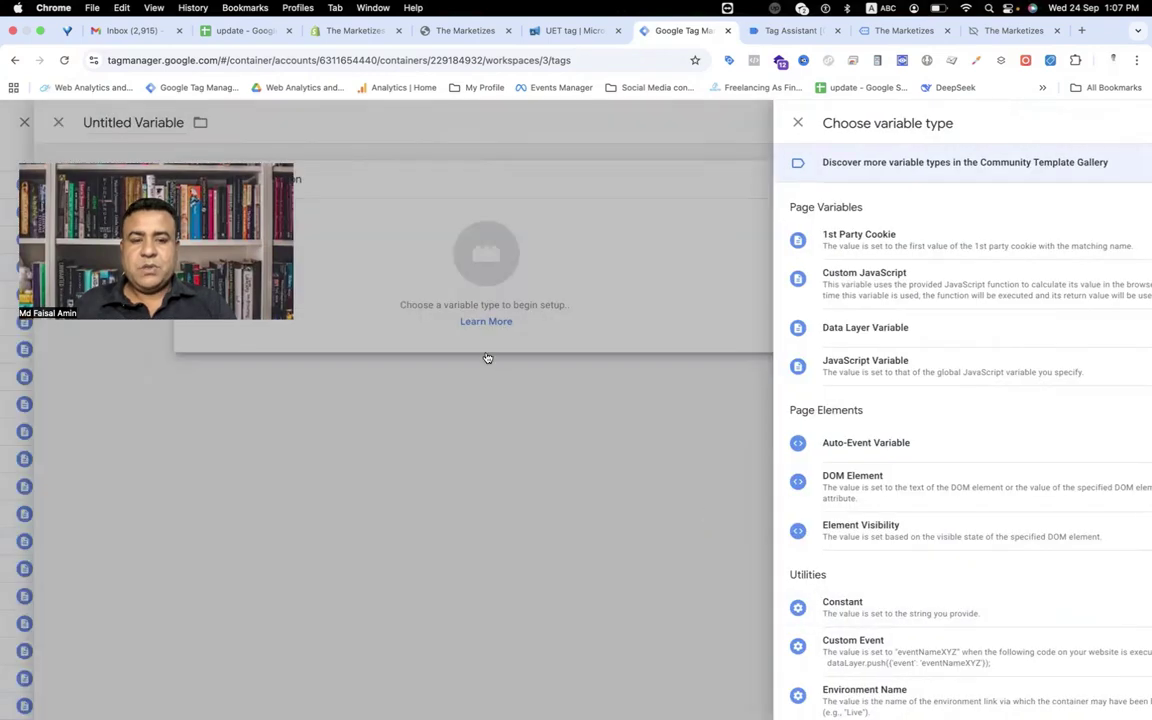
pyautogui.click(487, 321)
pyautogui.press('super+v')
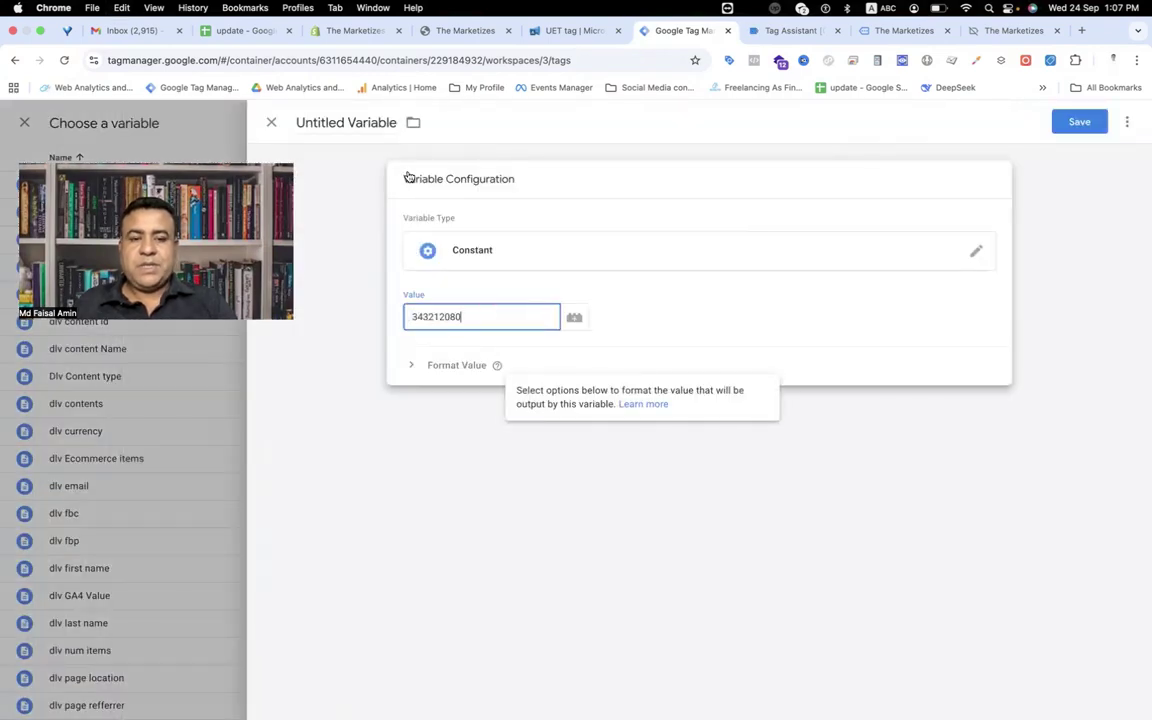
# - Name the new constant variable "Microsoft UET Tag Id" and save it into the tag's UET Tag ID field
pyautogui.click(362, 121)
pyautogui.write('Microsf')
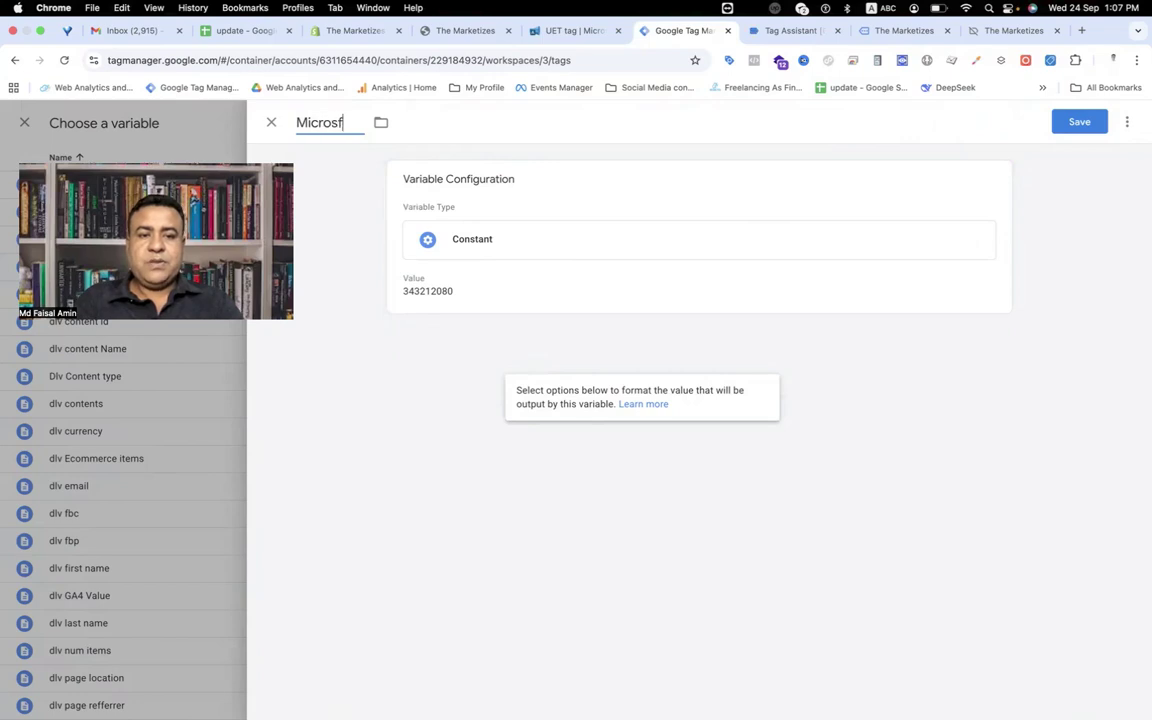
pyautogui.press('BackSpace')
pyautogui.write('oft ')
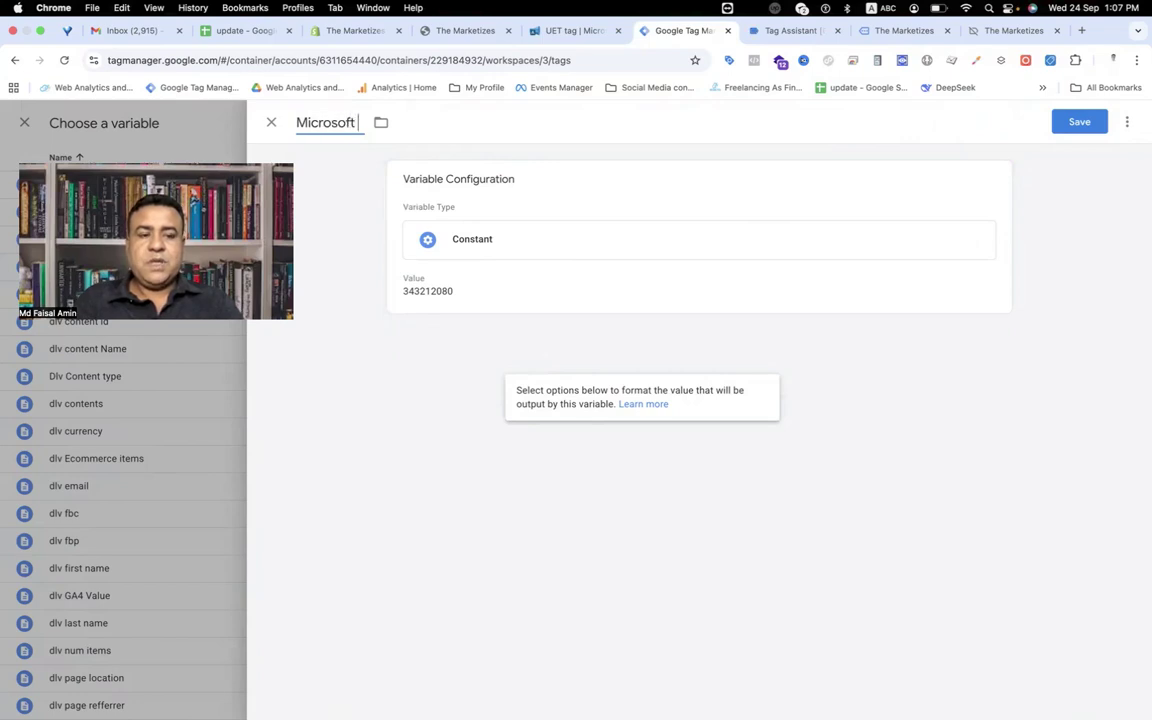
pyautogui.write('UET T')
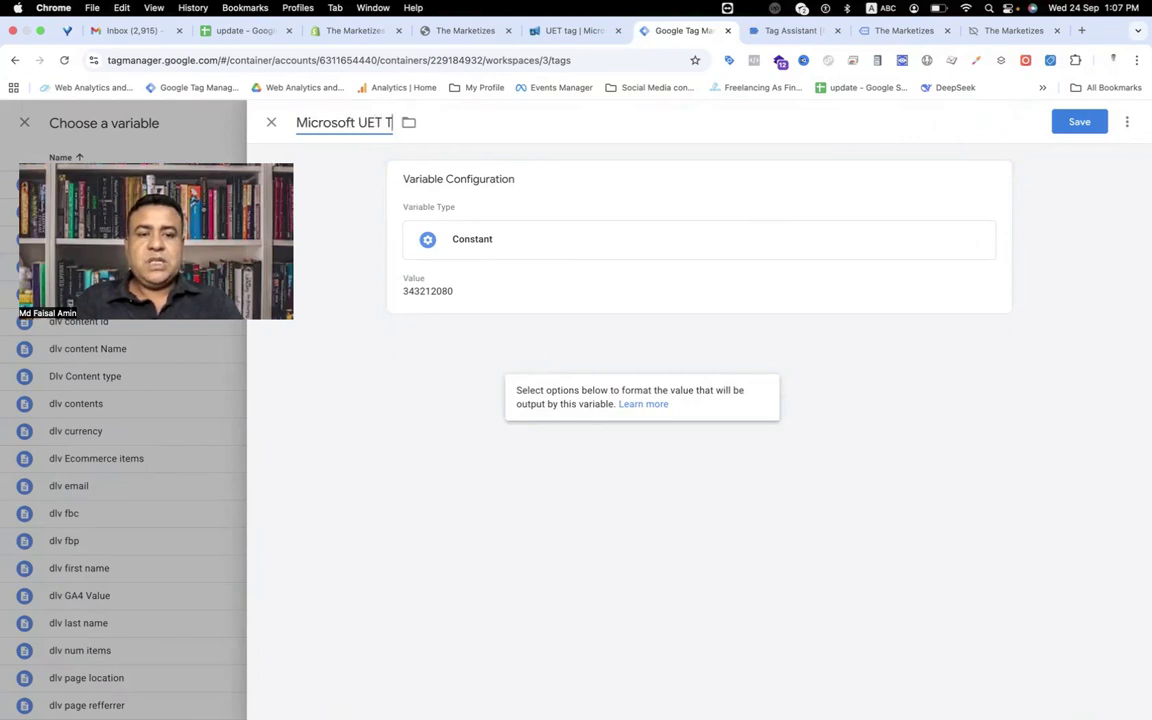
pyautogui.write('ag Id')
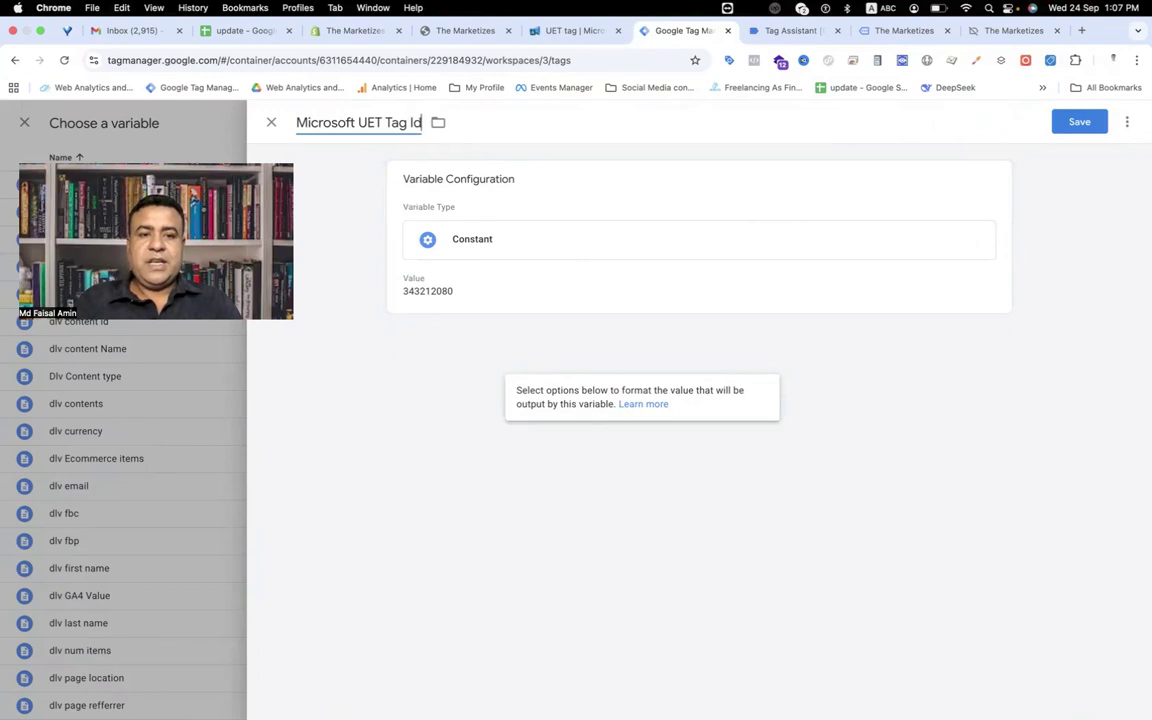
pyautogui.click(1079, 121)
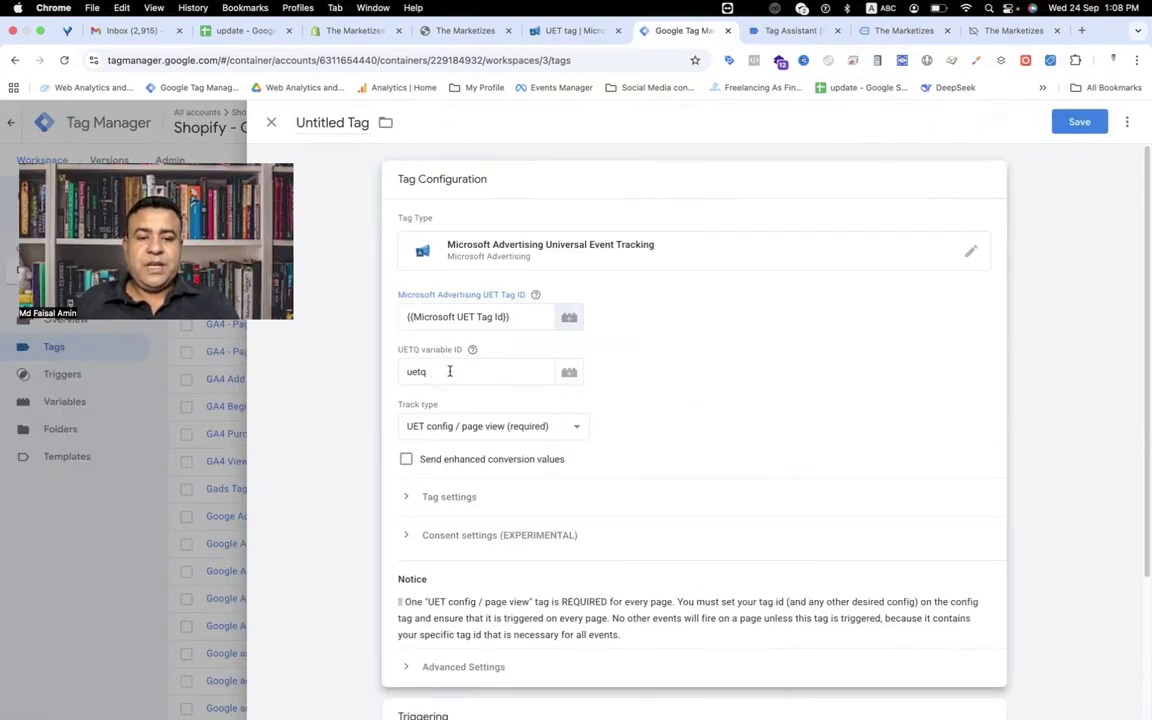
# - Set the UET tag to fire on the "Event - page_viewed" trigger, keeping the UET config / page view track type
pyautogui.scroll(-2, 625, 386)
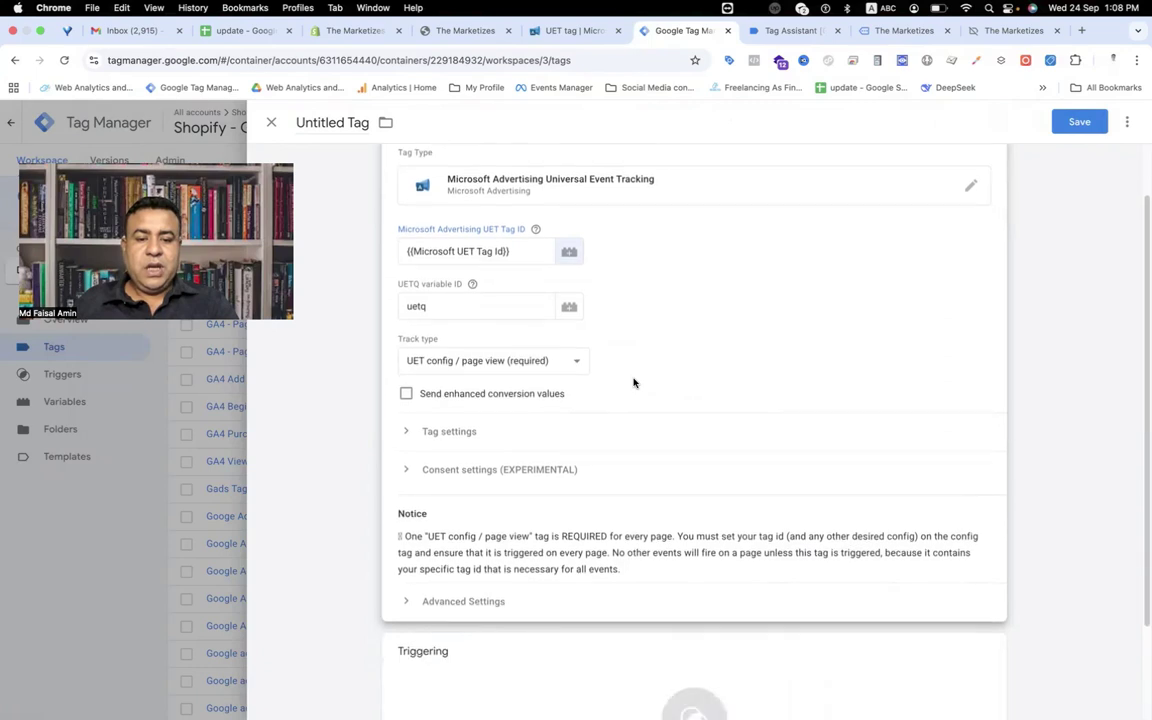
pyautogui.scroll(-3, 633, 382)
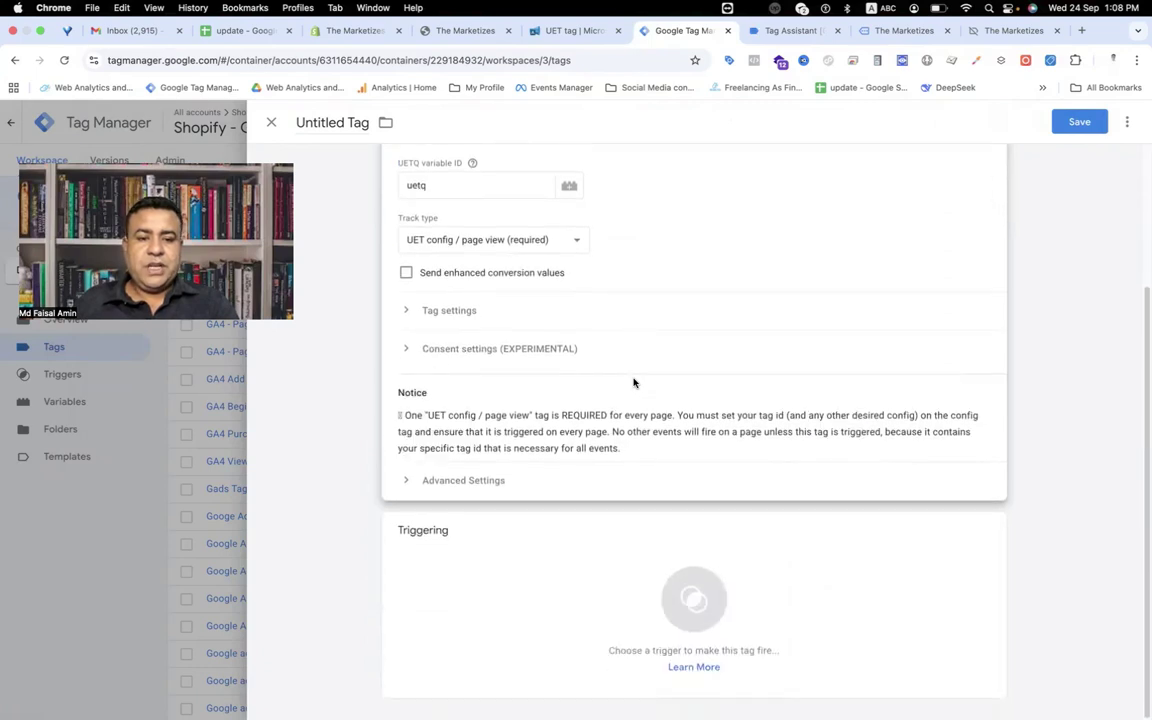
pyautogui.click(697, 600)
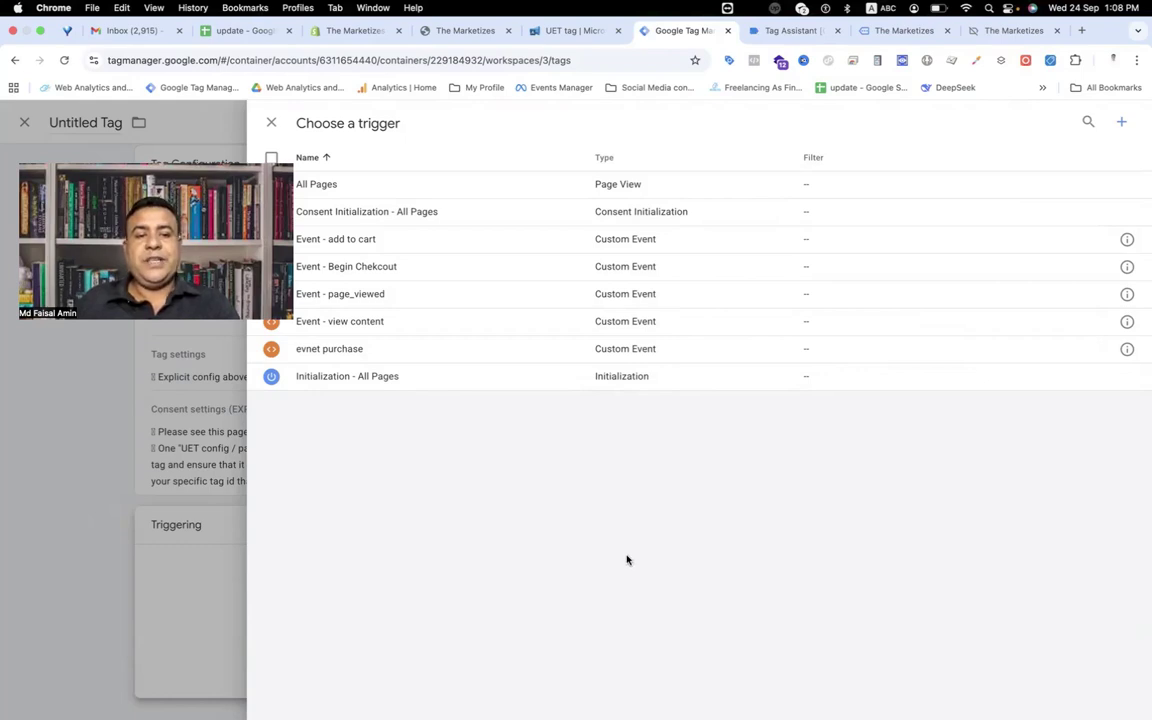
pyautogui.click(421, 303)
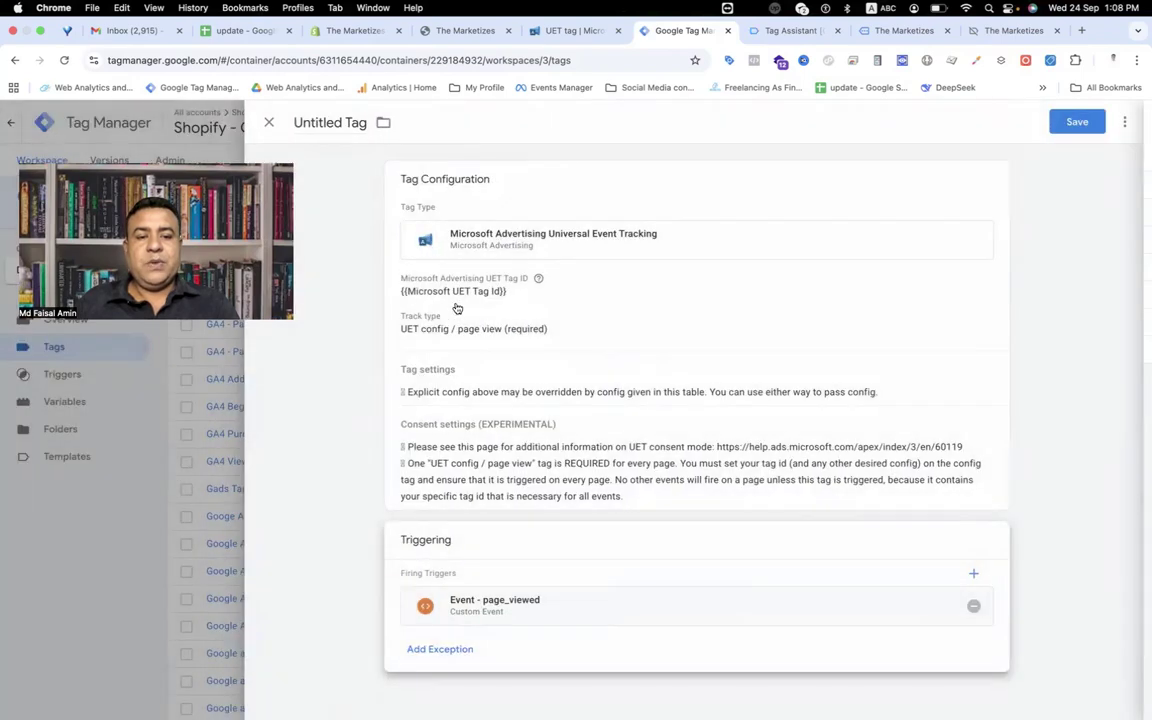
# - Name the tag "Bing | Microsoft UET Tag" and save it
pyautogui.doubleClick(333, 122)
pyautogui.tripleClick(333, 122)
pyautogui.write('Bing')
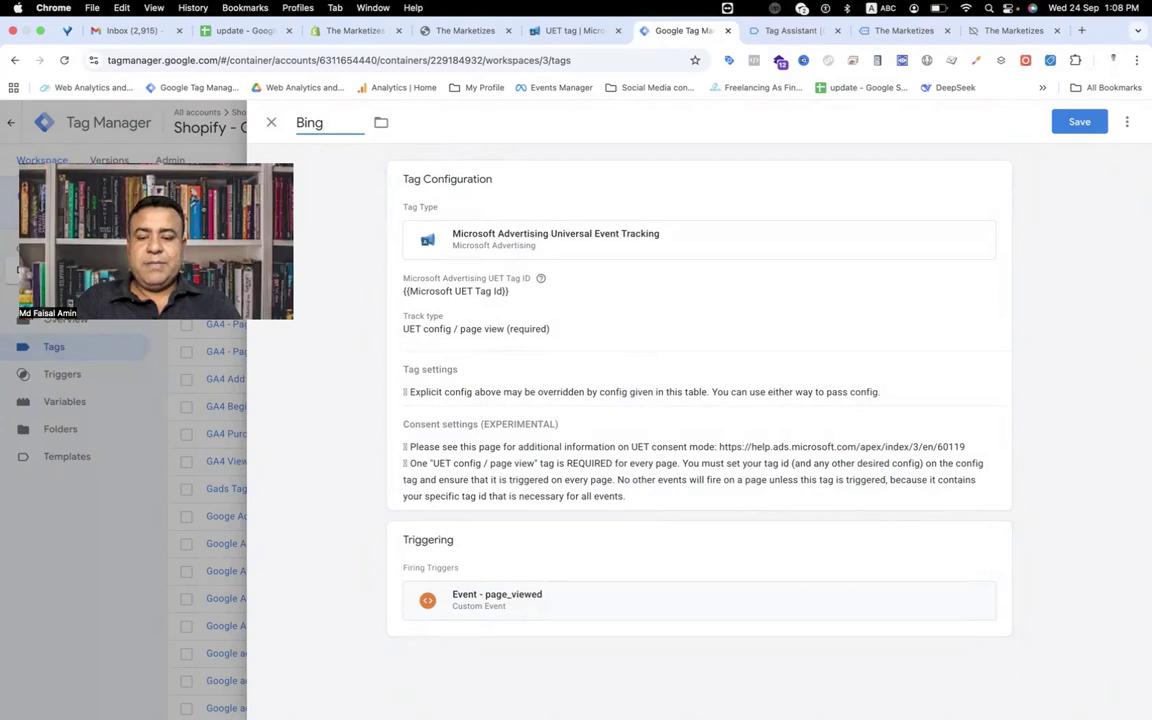
pyautogui.write(' ad')
pyautogui.press('BackSpace')
pyautogui.press('BackSpace')
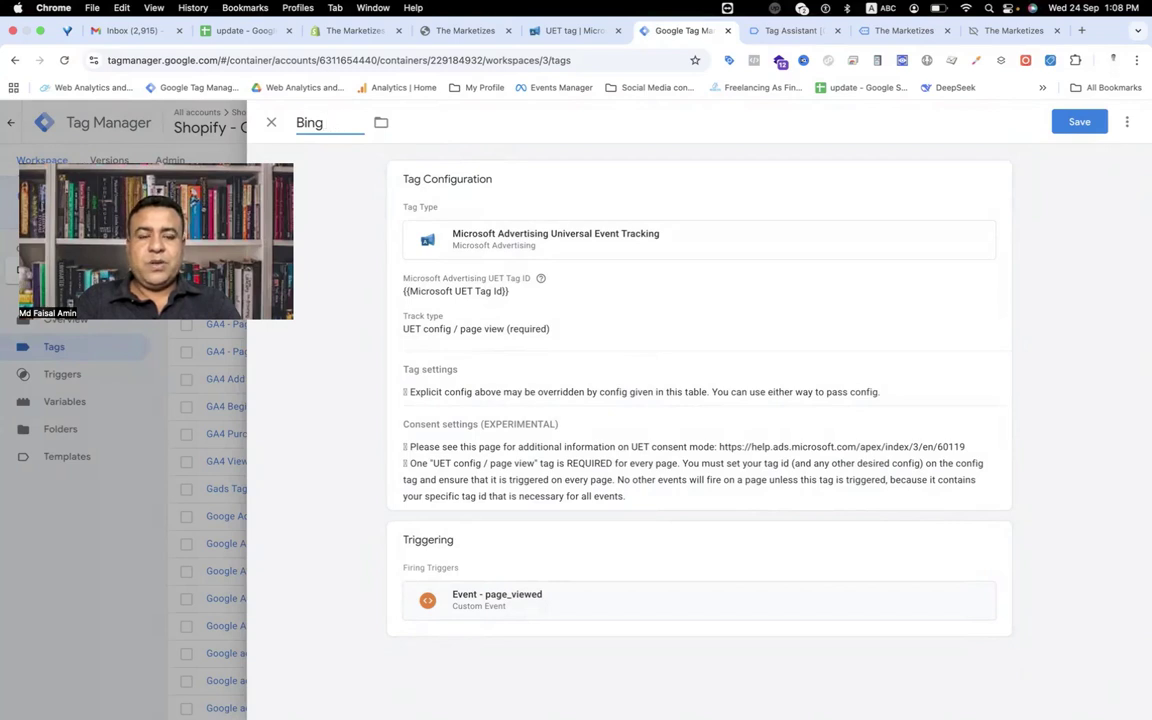
pyautogui.write('| Microsoft Ue')
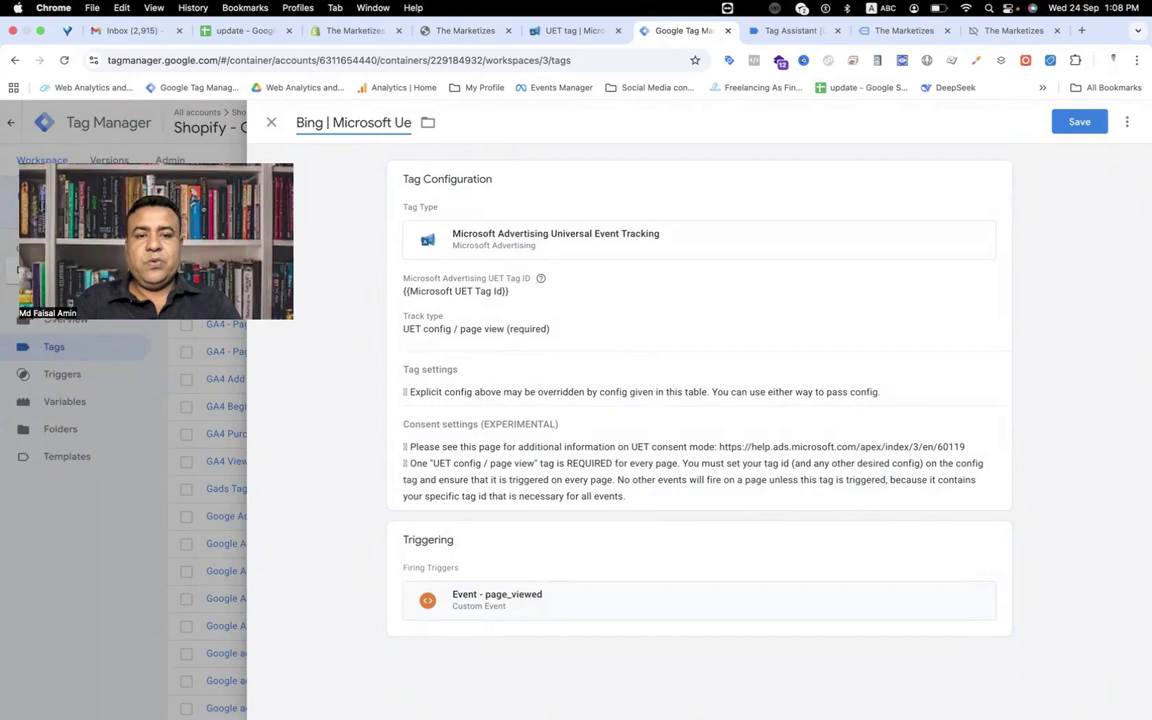
pyautogui.press('BackSpace')
pyautogui.write('ET Tag')
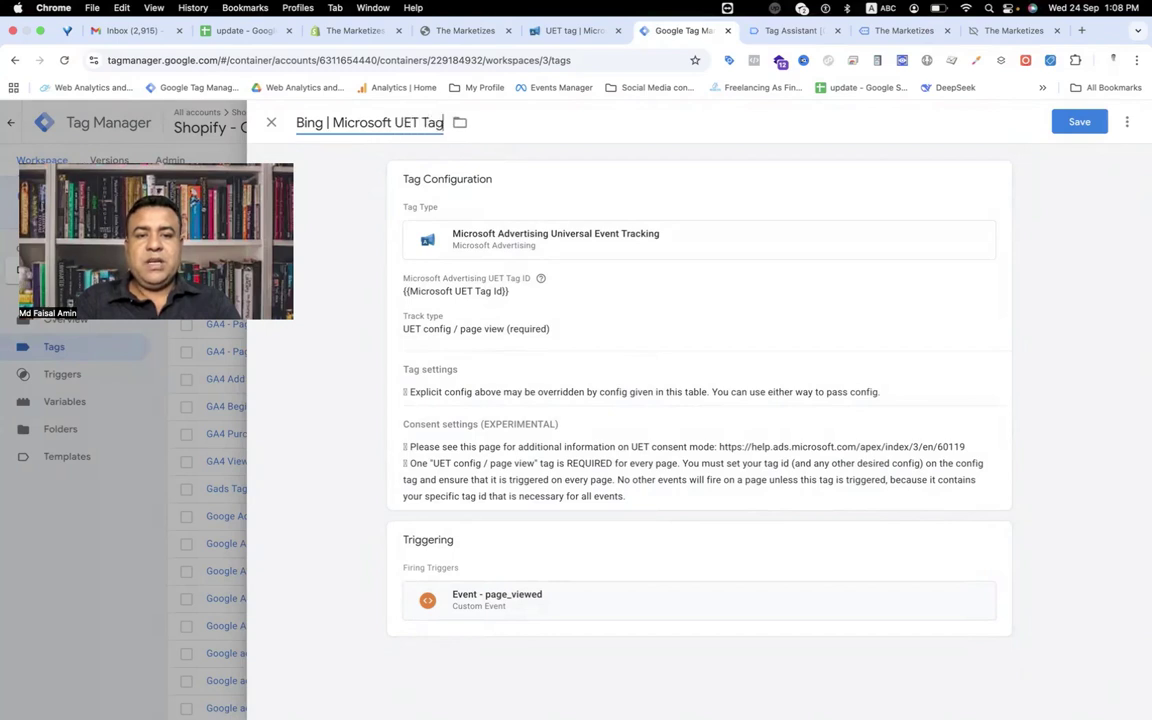
pyautogui.click(1077, 122)
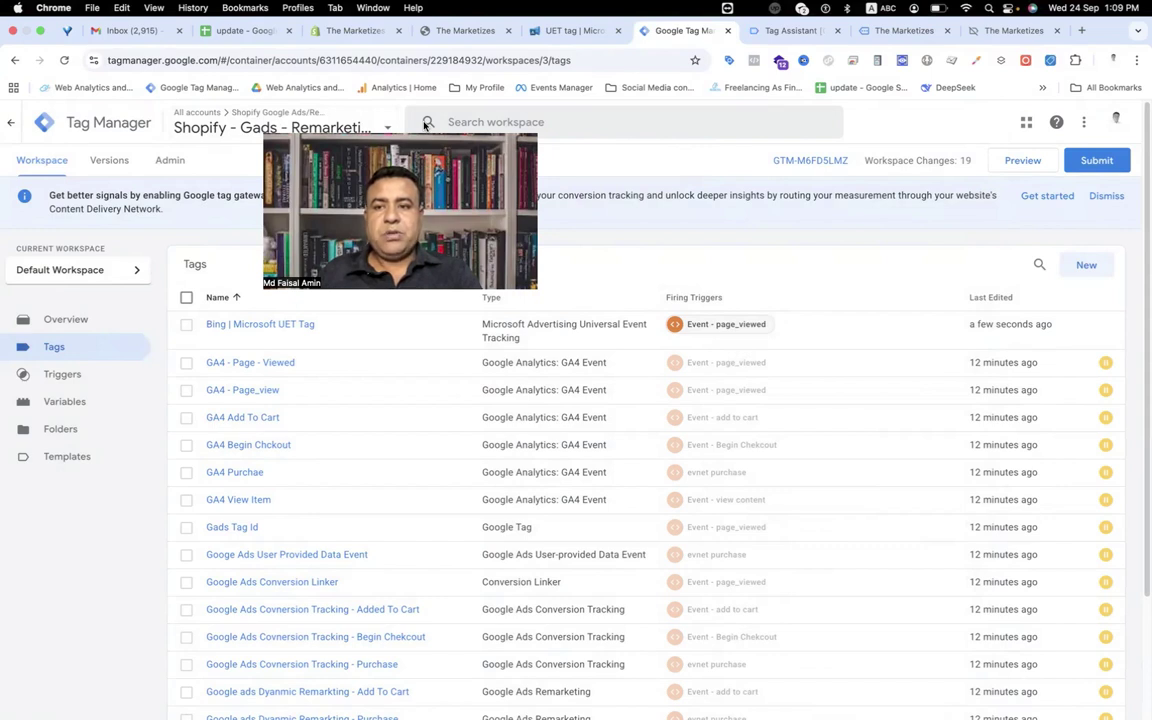
# - Turn on the Microsoft Advertising UET Tag Helper browser extension and close its popup
pyautogui.click(1049, 61)
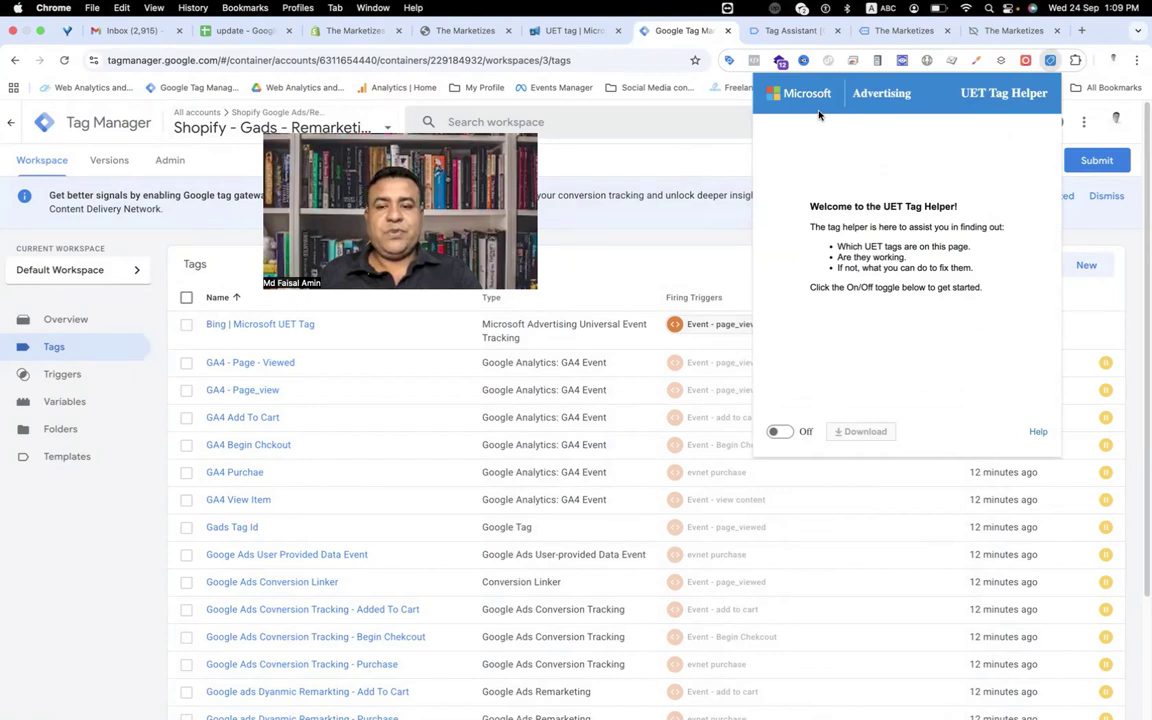
pyautogui.click(782, 432)
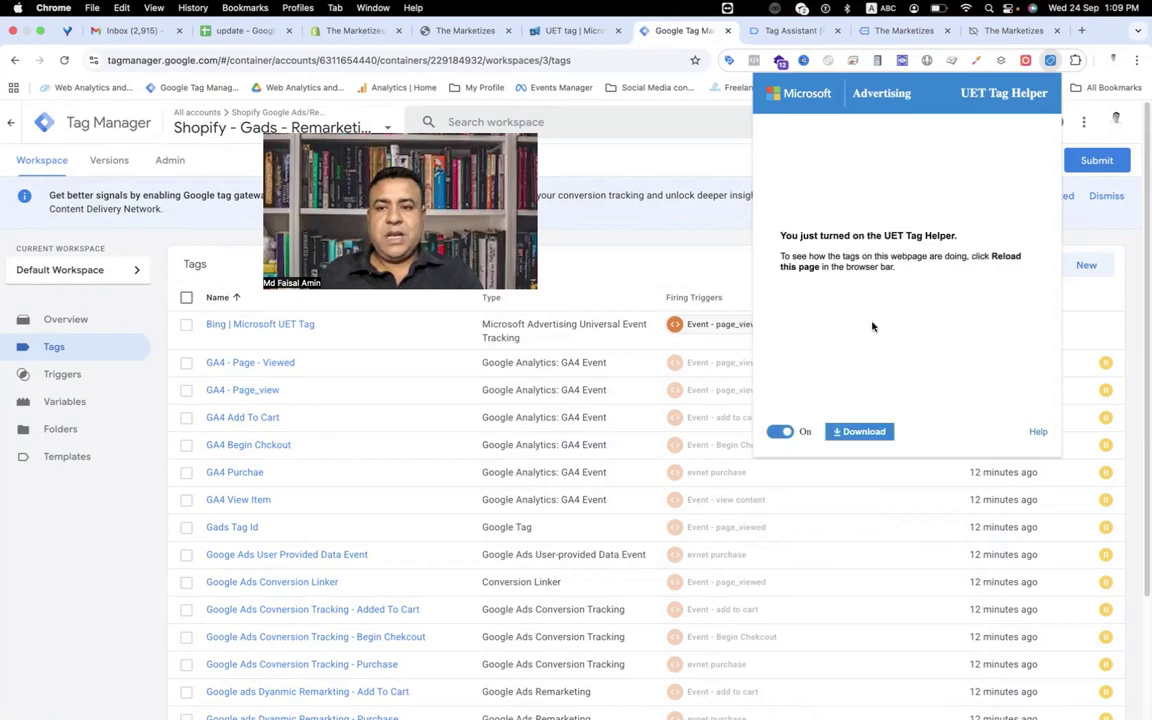
pyautogui.click(681, 159)
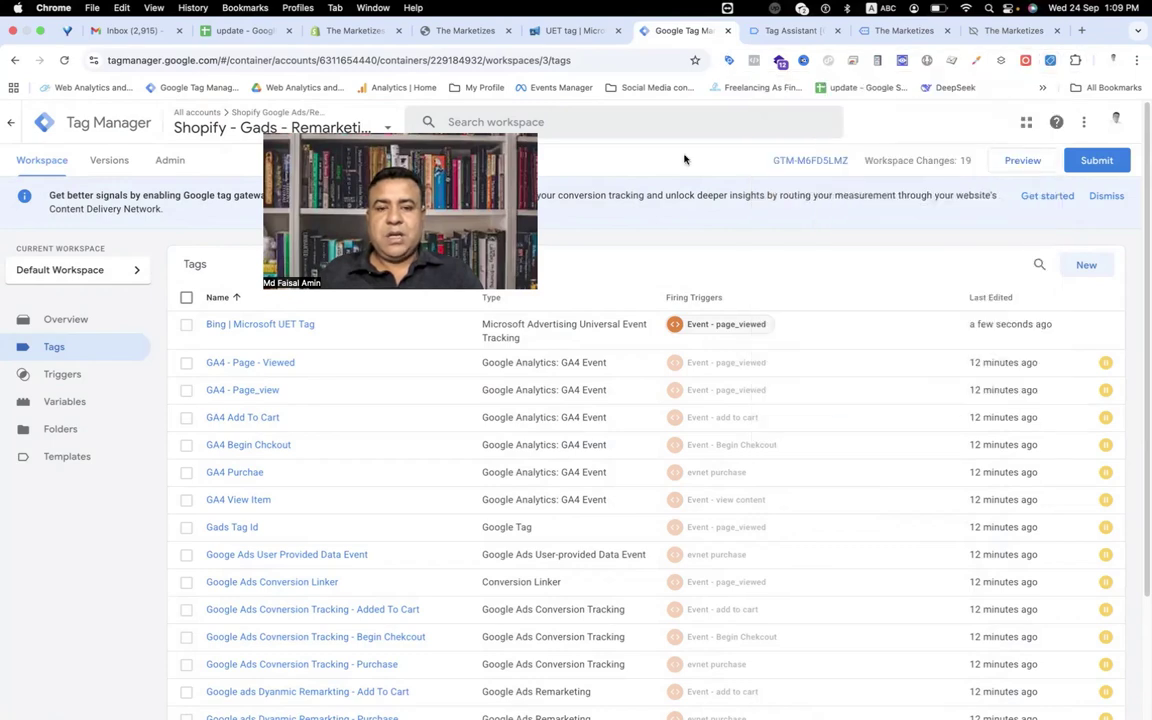
# - Preview the container, continue from Tag Assistant to the connected Shopify store, and browse down its homepage
pyautogui.click(1021, 160)
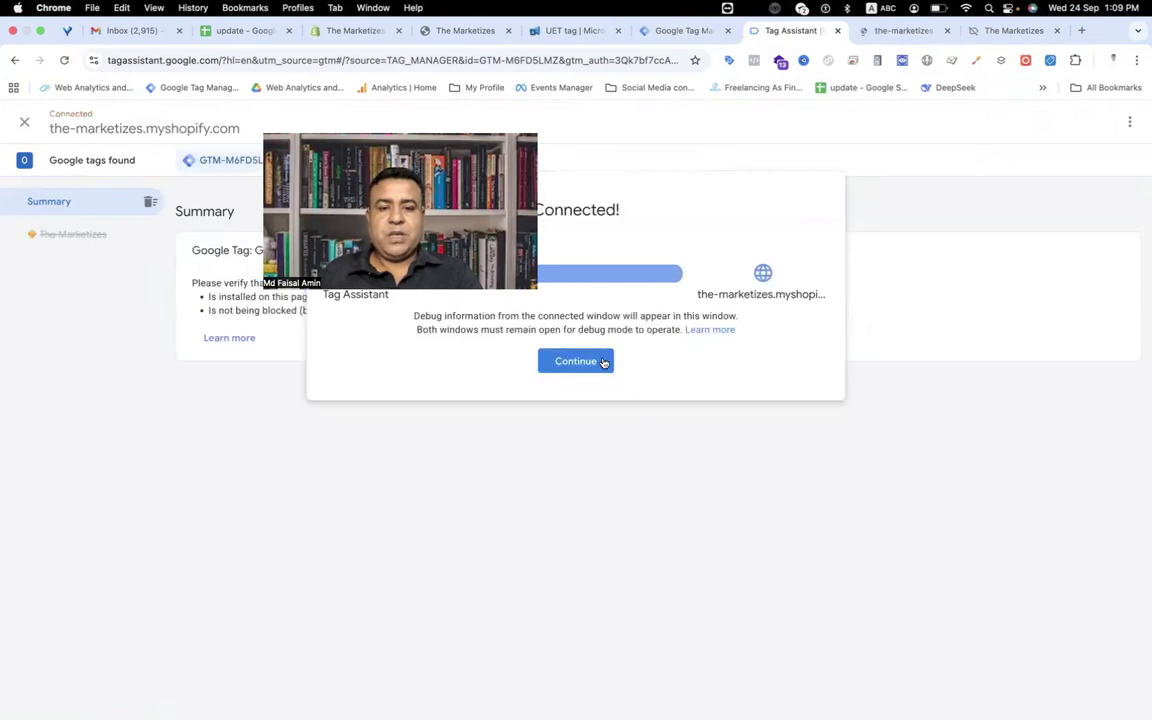
pyautogui.click(605, 361)
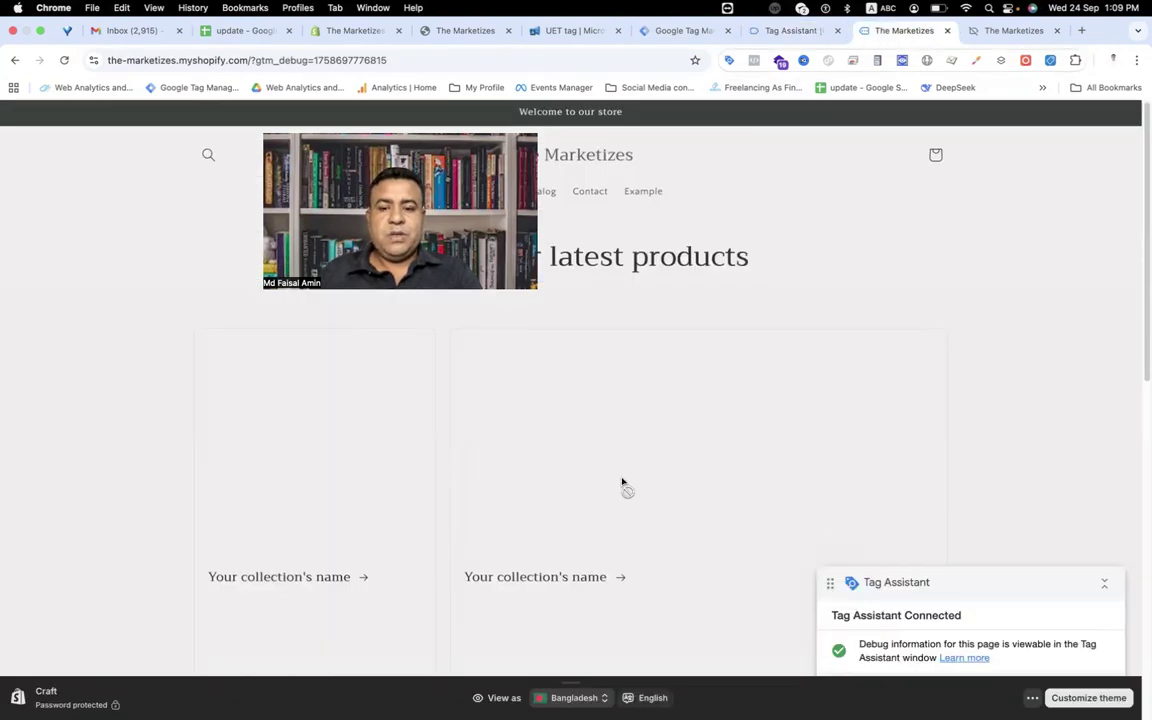
pyautogui.scroll(-10, 622, 483)
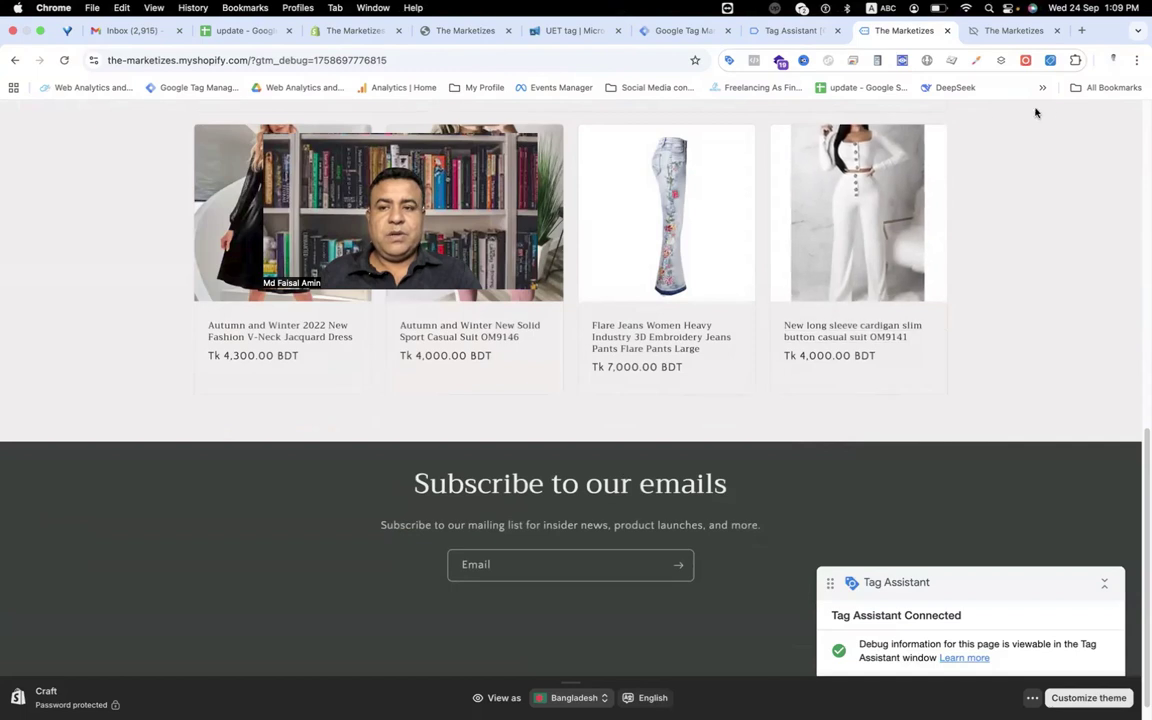
pyautogui.scroll(-1, 850, 300)
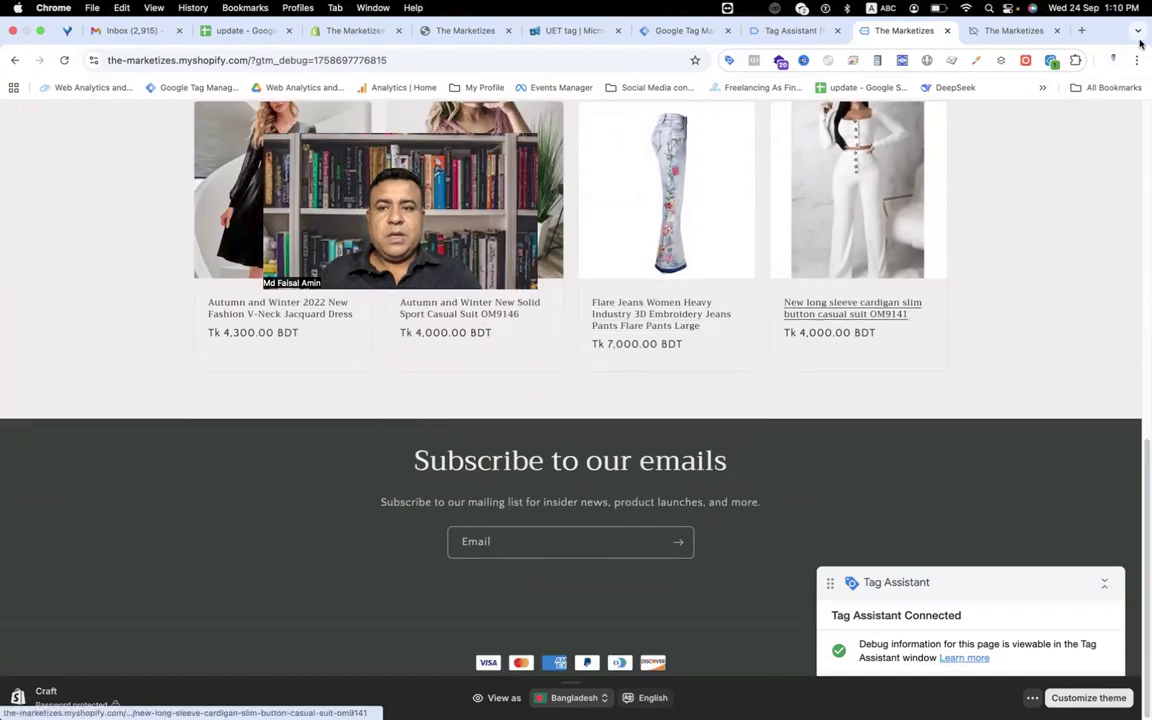
# - Check the UET tag on the store page in UET Tag Helper and review the Page Load Event's parameter details
pyautogui.click(1051, 62)
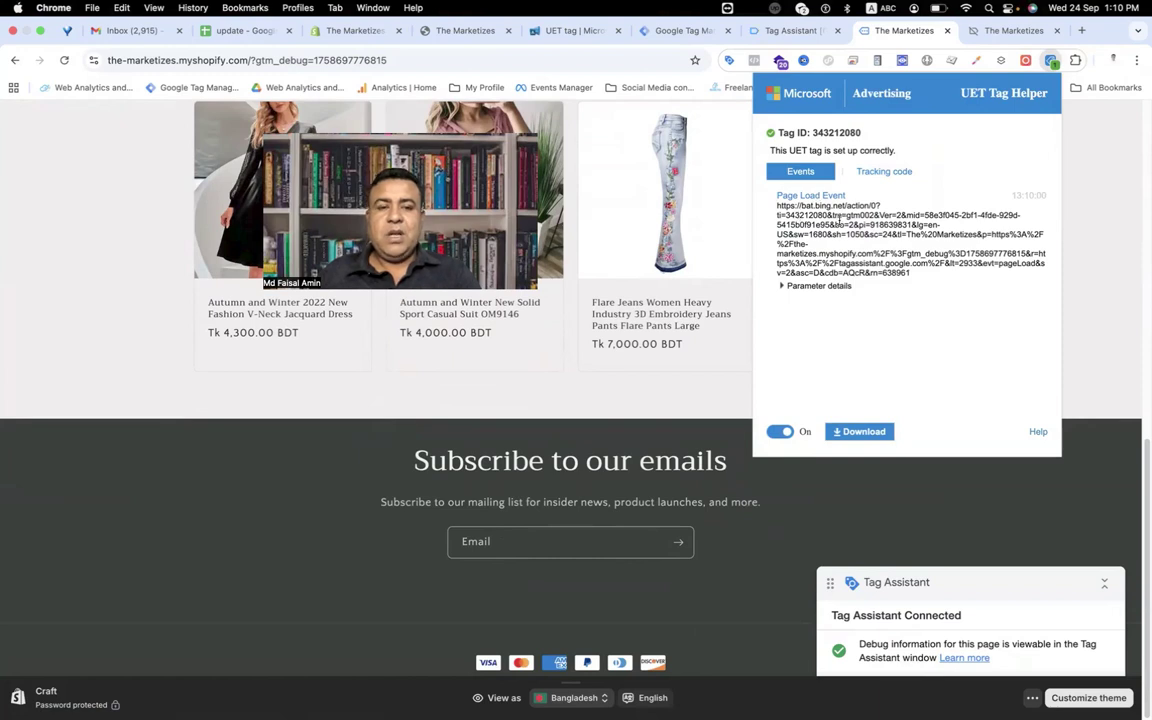
pyautogui.click(781, 286)
pyautogui.scroll(-1, 803, 333)
pyautogui.scroll(-5, 803, 333)
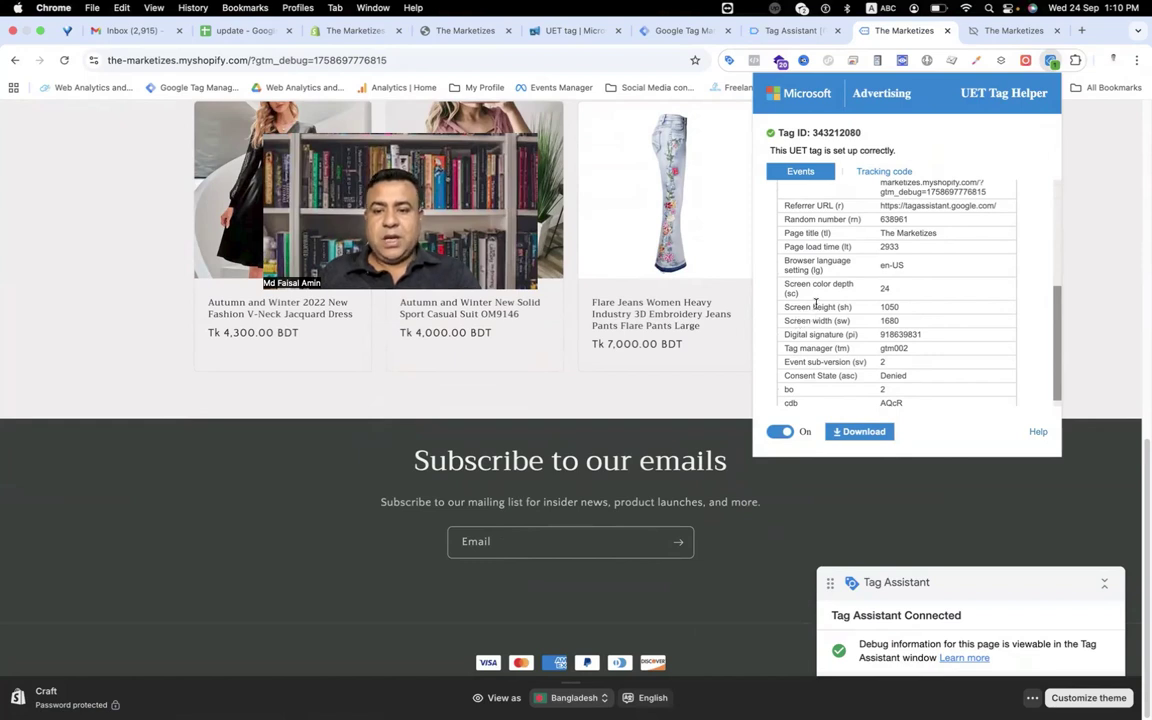
pyautogui.scroll(-1, 815, 305)
pyautogui.scroll(5, 815, 305)
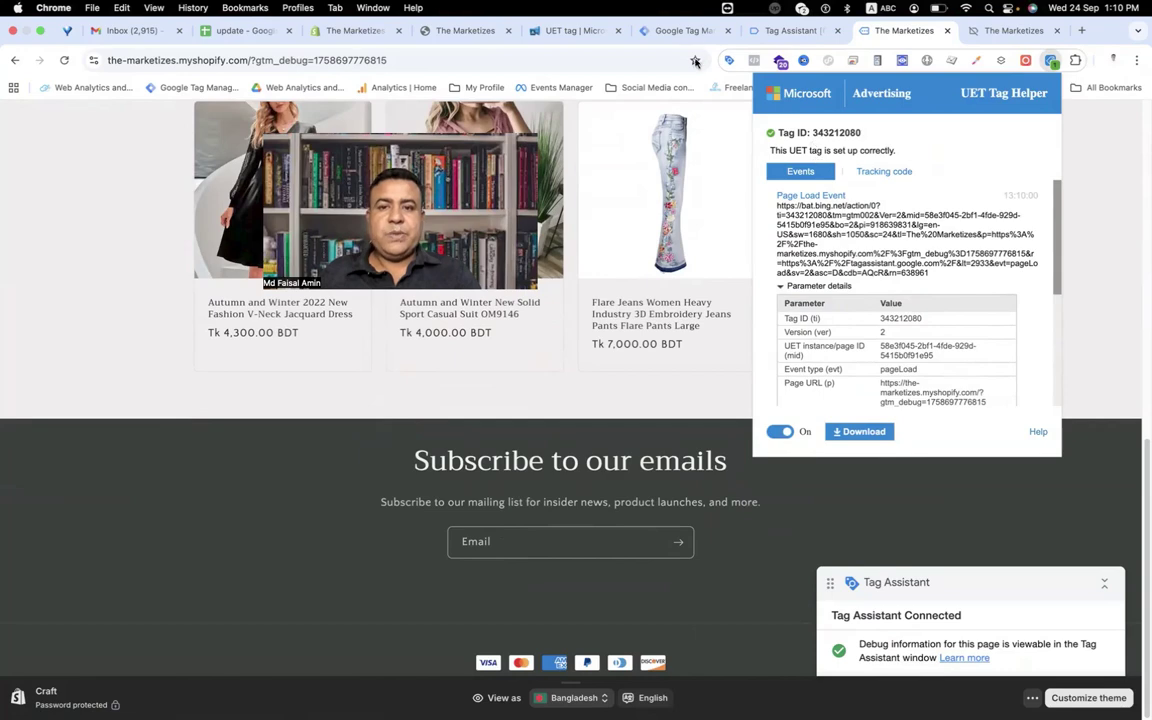
# - Switch to Microsoft Advertising and start a new conversion goal for a business website using manual setup
pyautogui.click(580, 31)
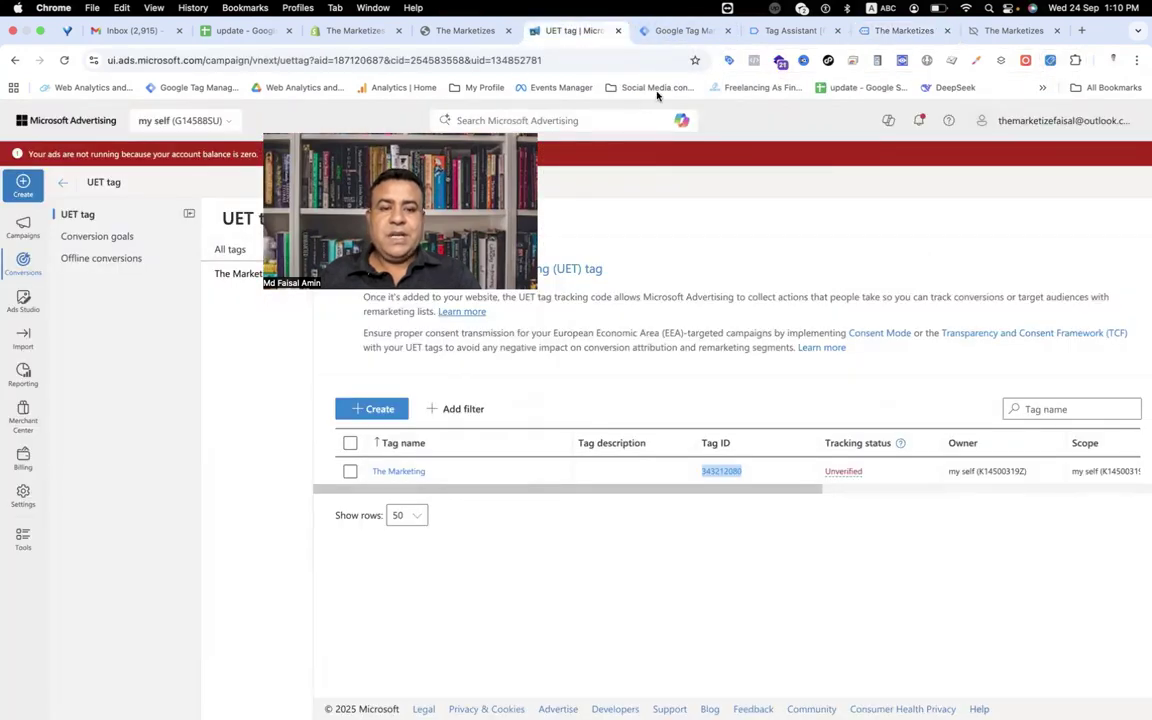
pyautogui.click(97, 236)
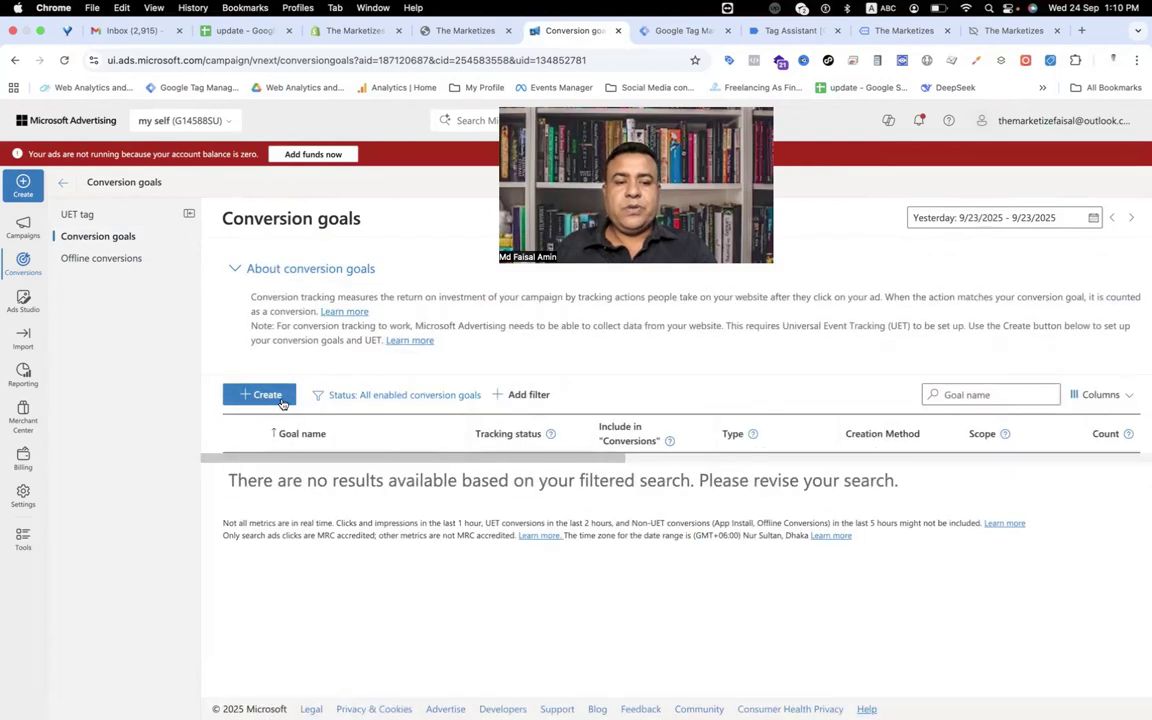
pyautogui.click(280, 398)
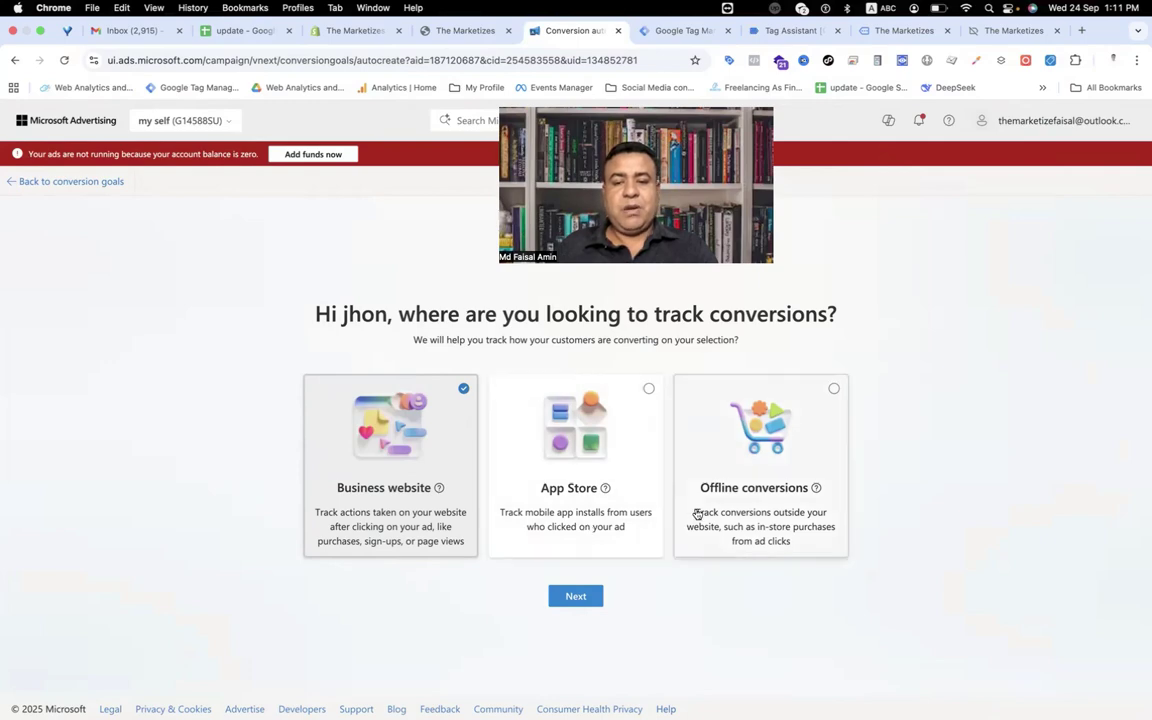
pyautogui.click(579, 600)
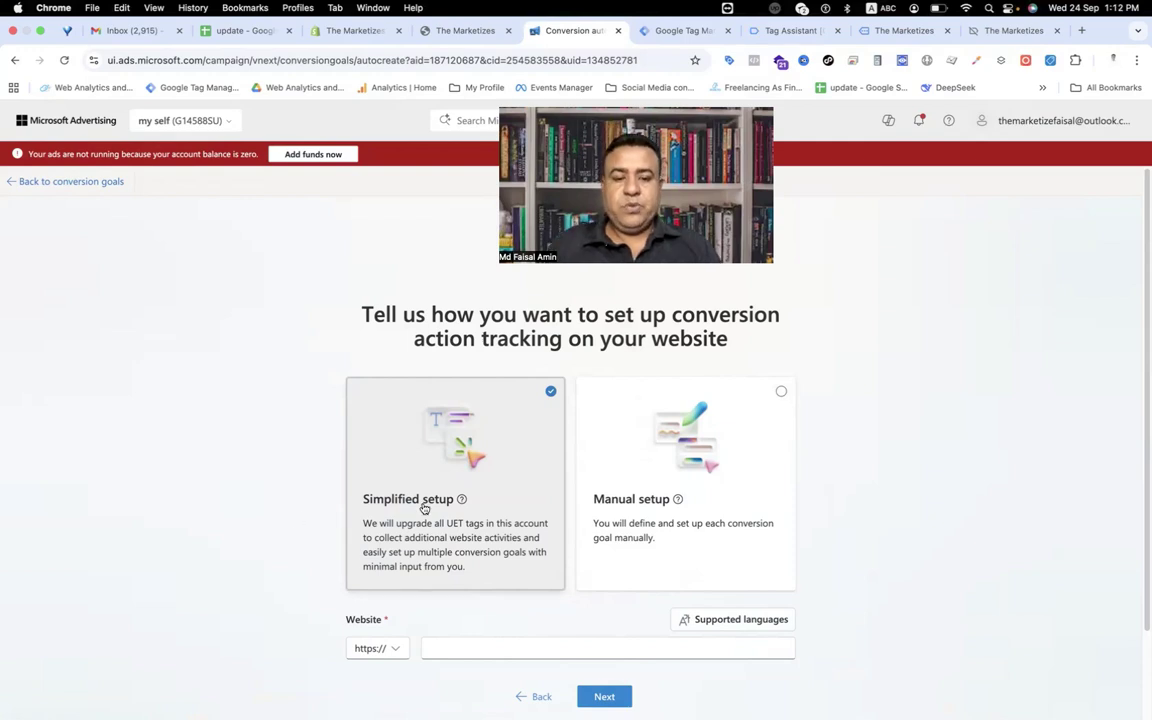
pyautogui.click(648, 485)
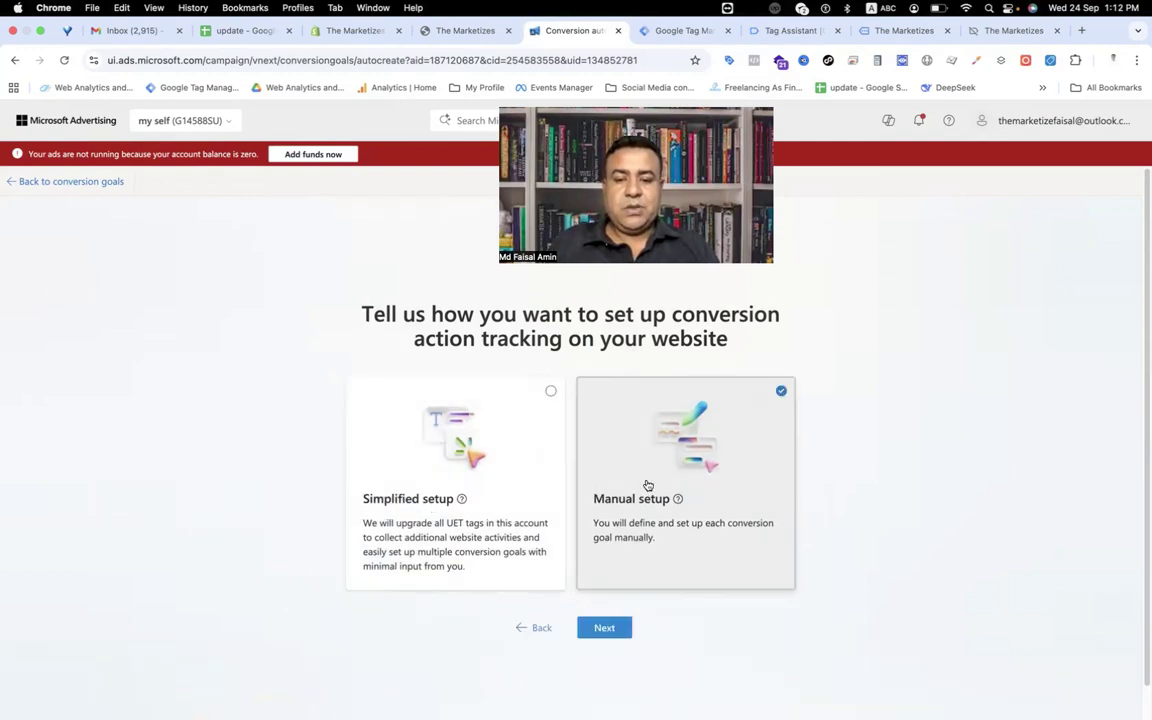
pyautogui.click(604, 627)
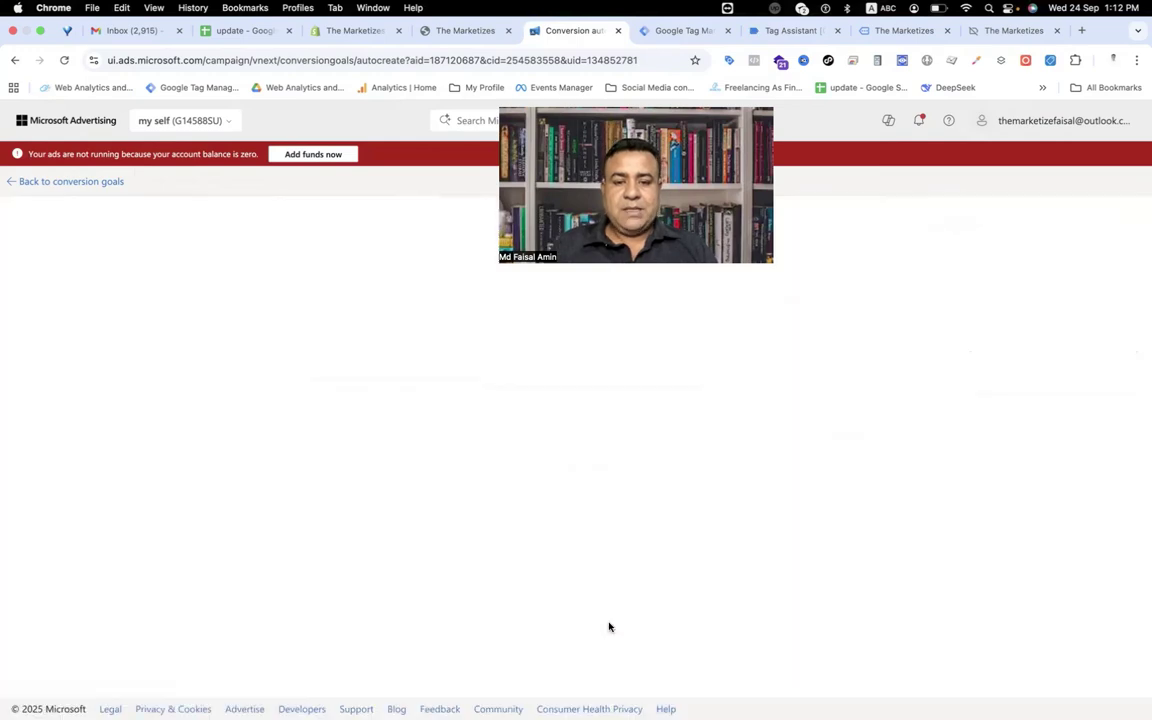
# - Set the goal category to Purchase and the goal type to Event, and continue to the goal details
pyautogui.click(294, 302)
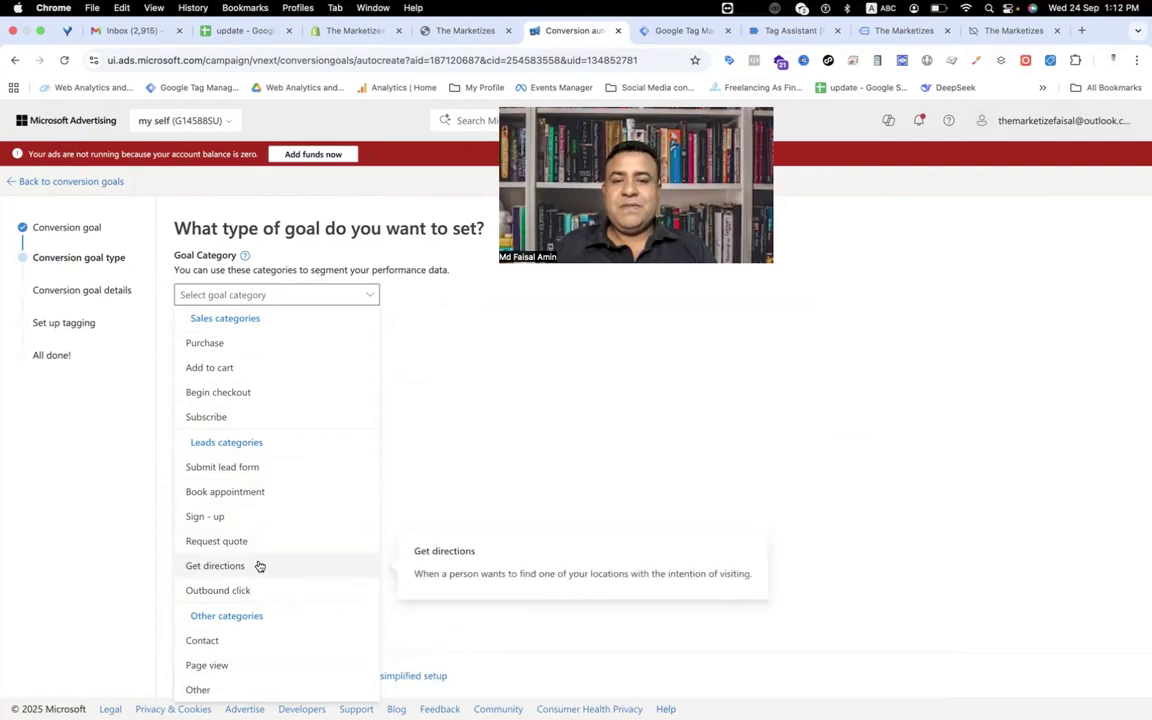
pyautogui.click(210, 343)
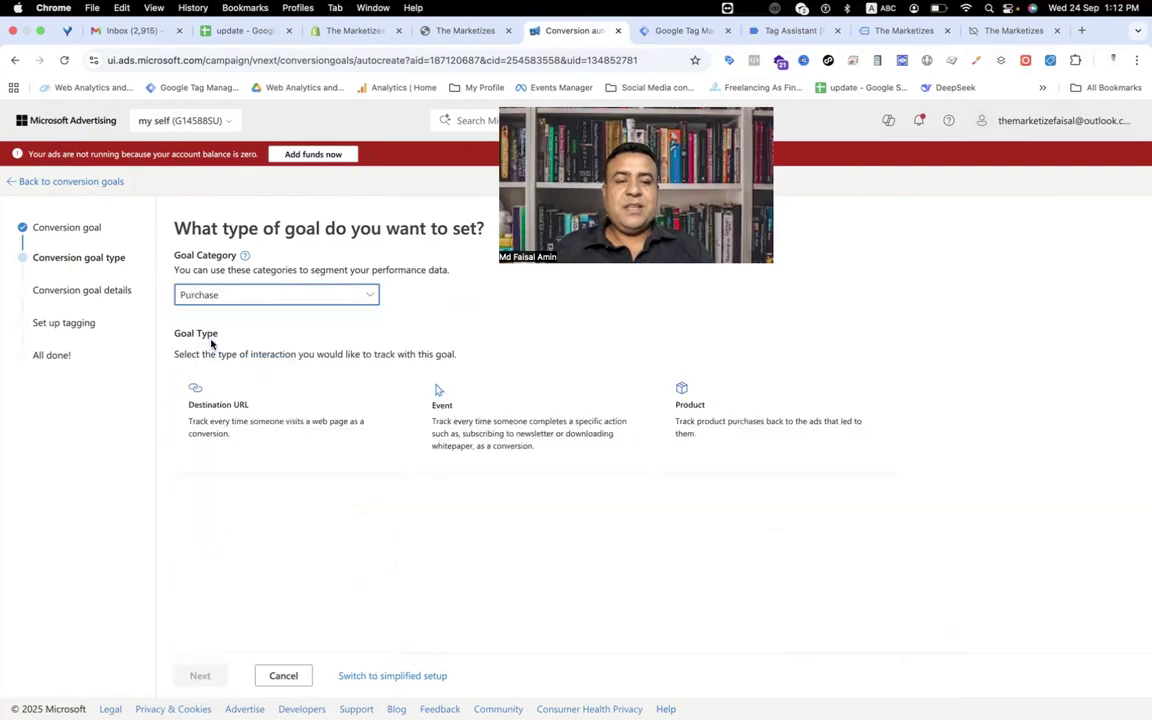
pyautogui.click(478, 425)
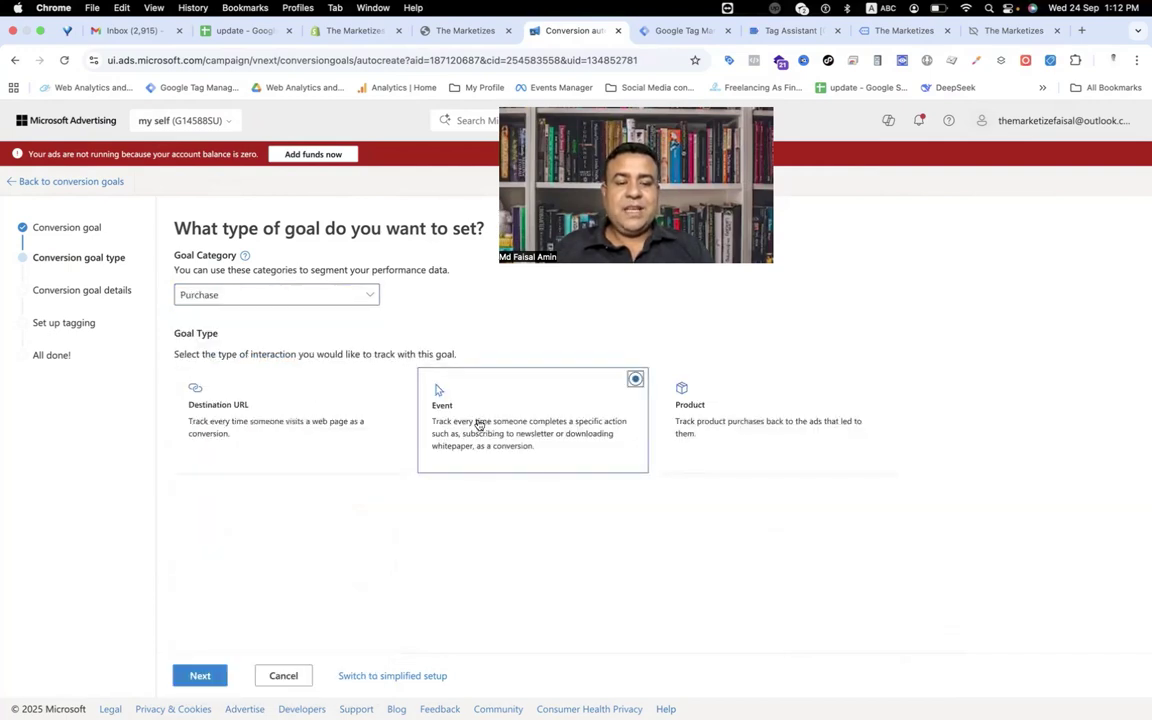
pyautogui.click(200, 676)
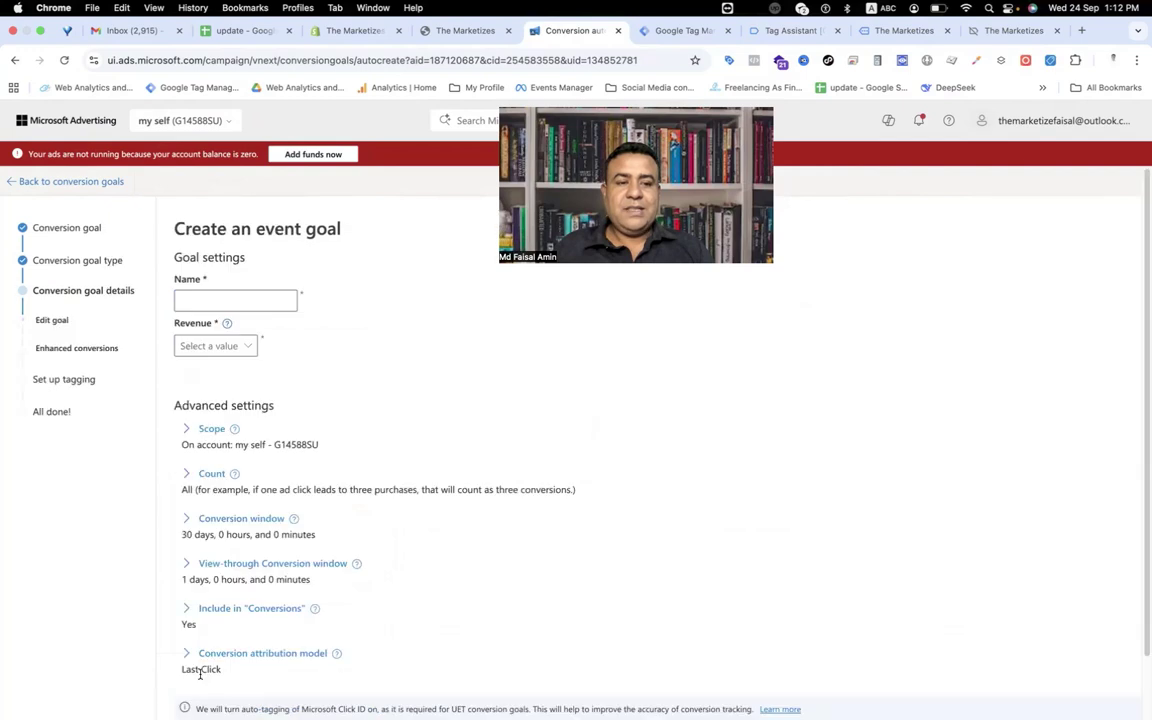
# - Name the event goal "Website Purchse" and set its revenue to "Conversion action value may vary (for example, by purchase price)"
pyautogui.click(207, 304)
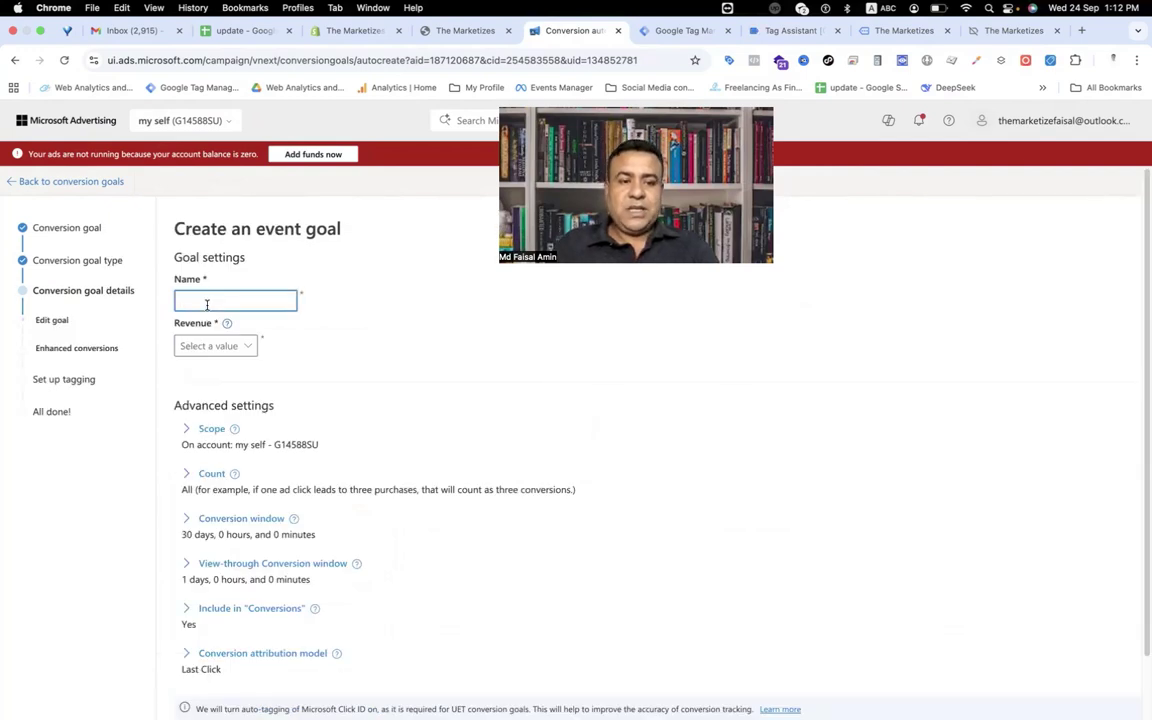
pyautogui.write('Website')
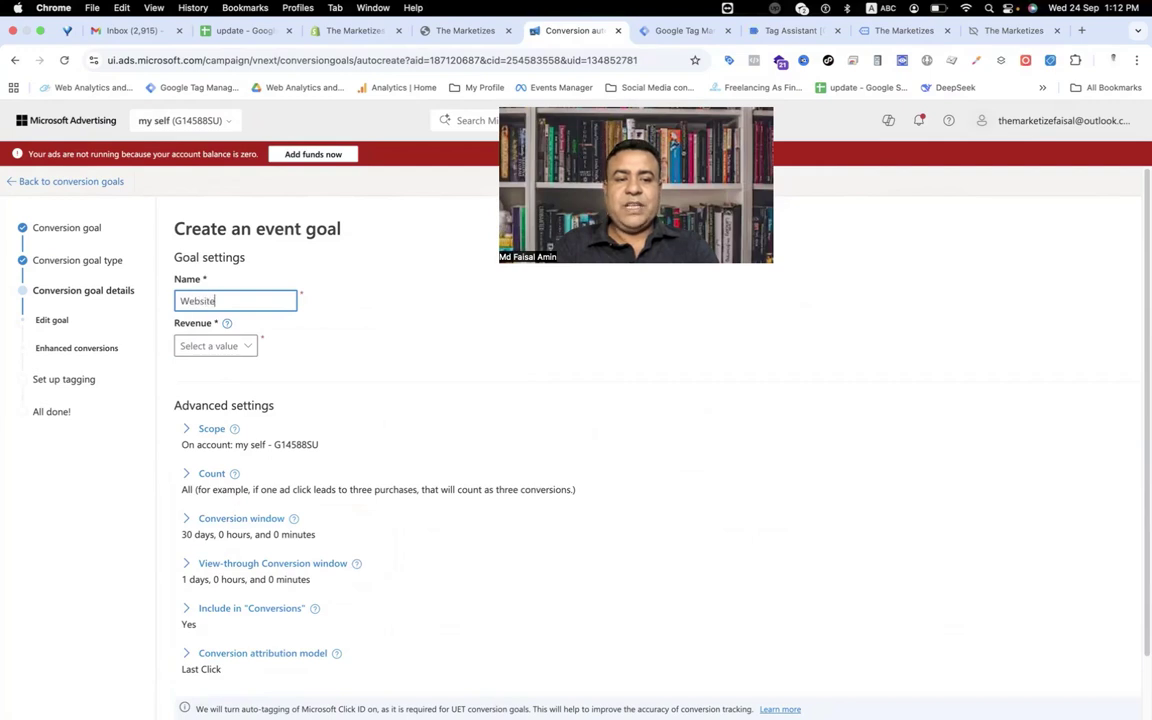
pyautogui.write(' Pur')
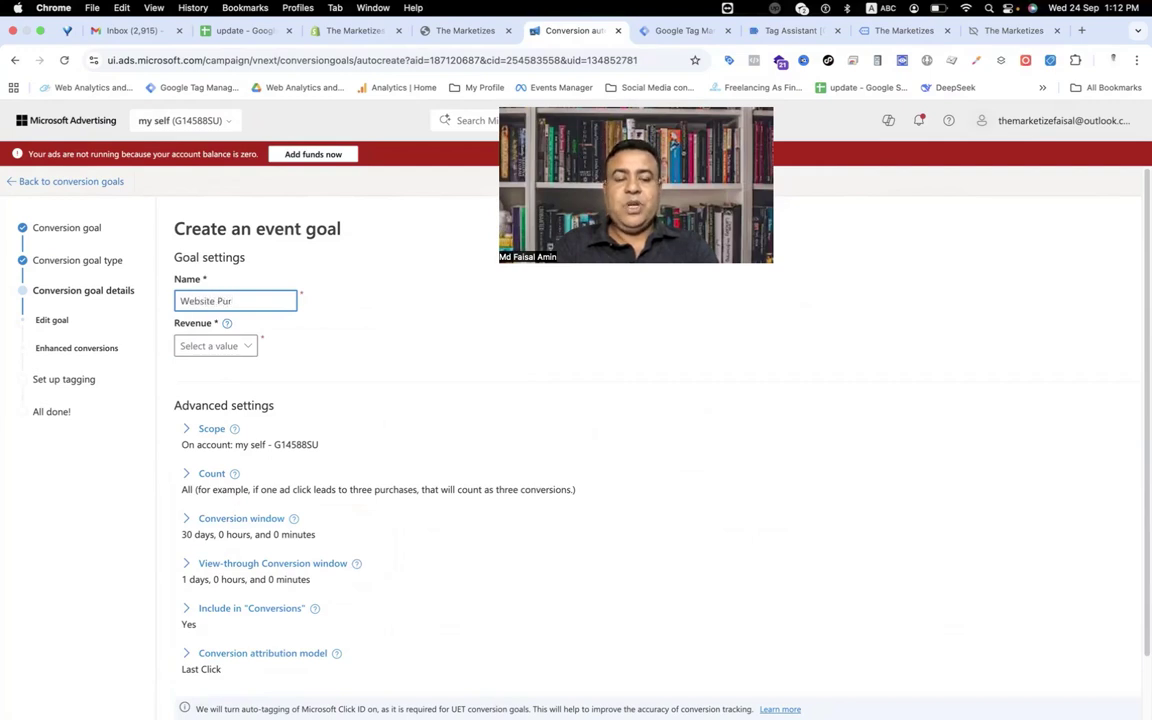
pyautogui.write('chse')
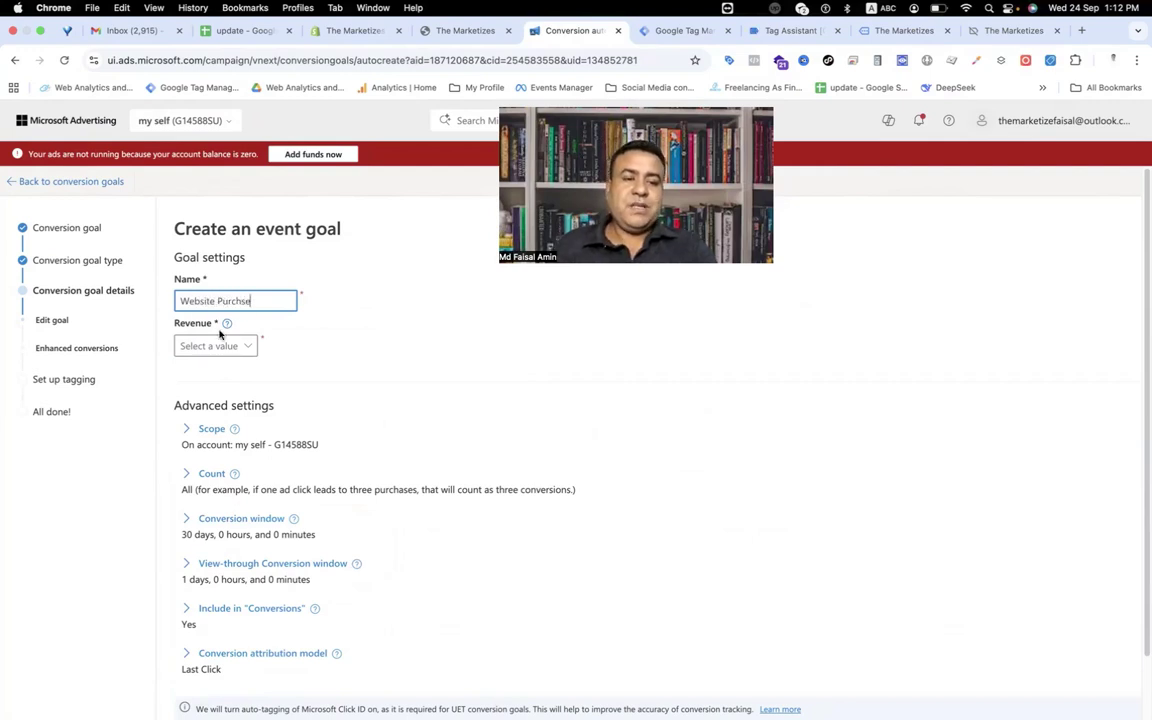
pyautogui.click(220, 347)
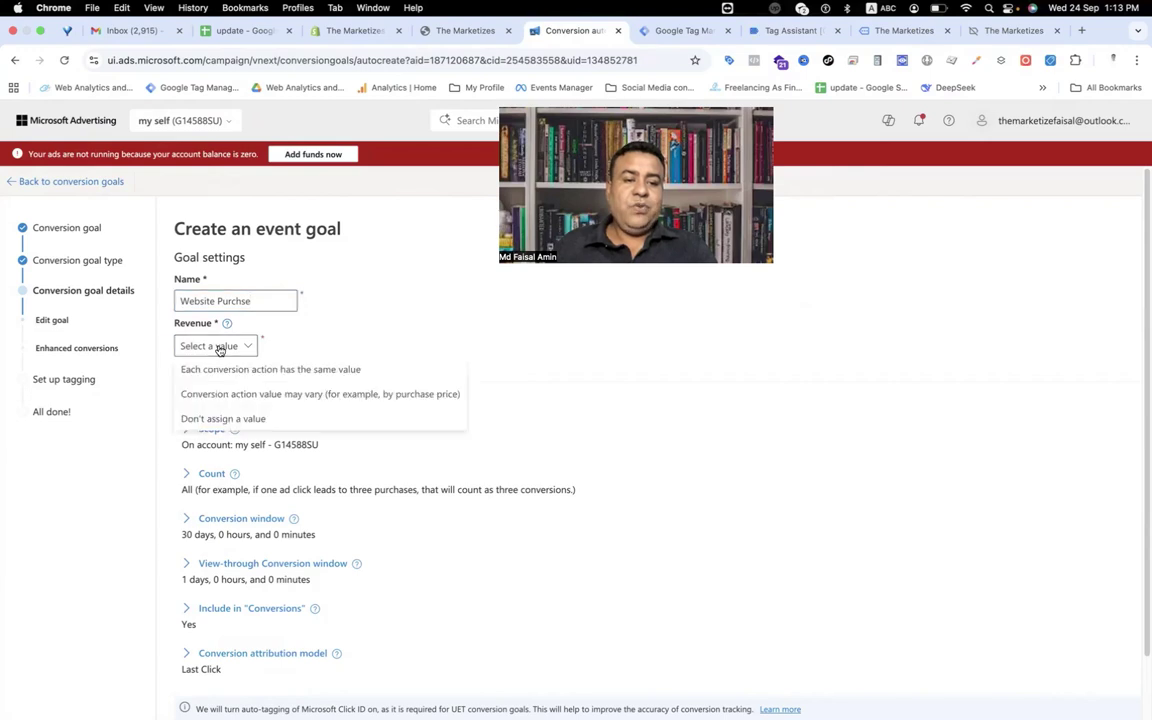
pyautogui.click(265, 396)
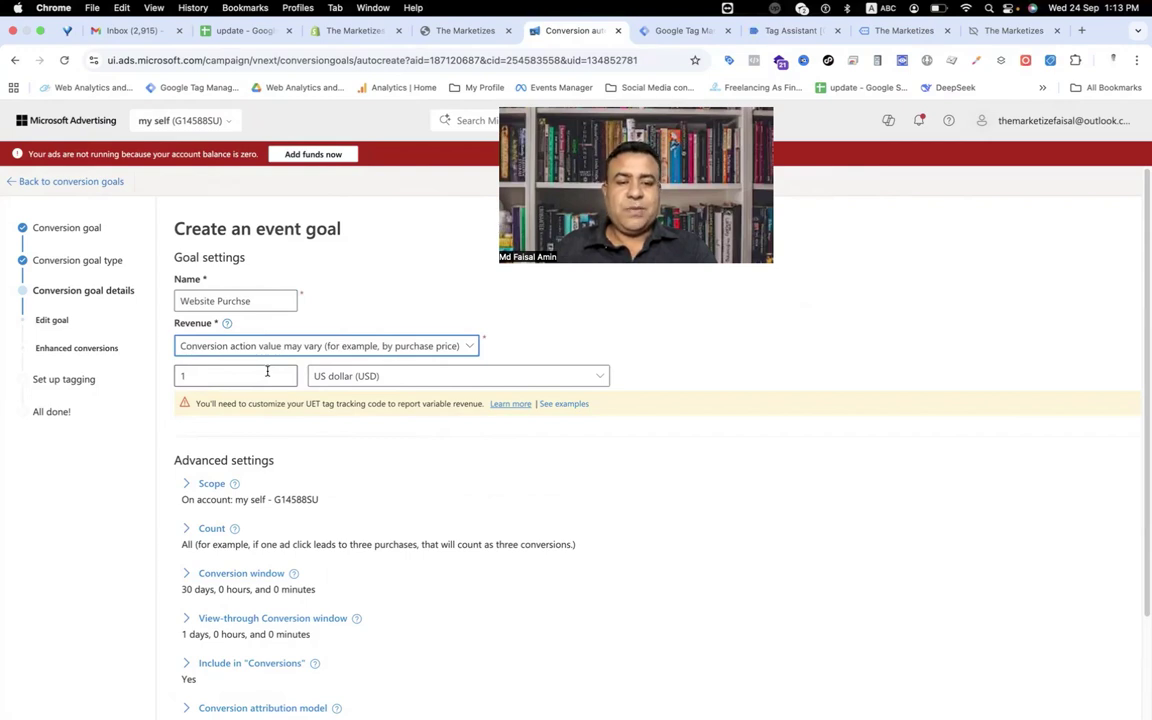
# - Review the scope, count and conversion window options in the goal's advanced settings
pyautogui.scroll(-1, 400, 478)
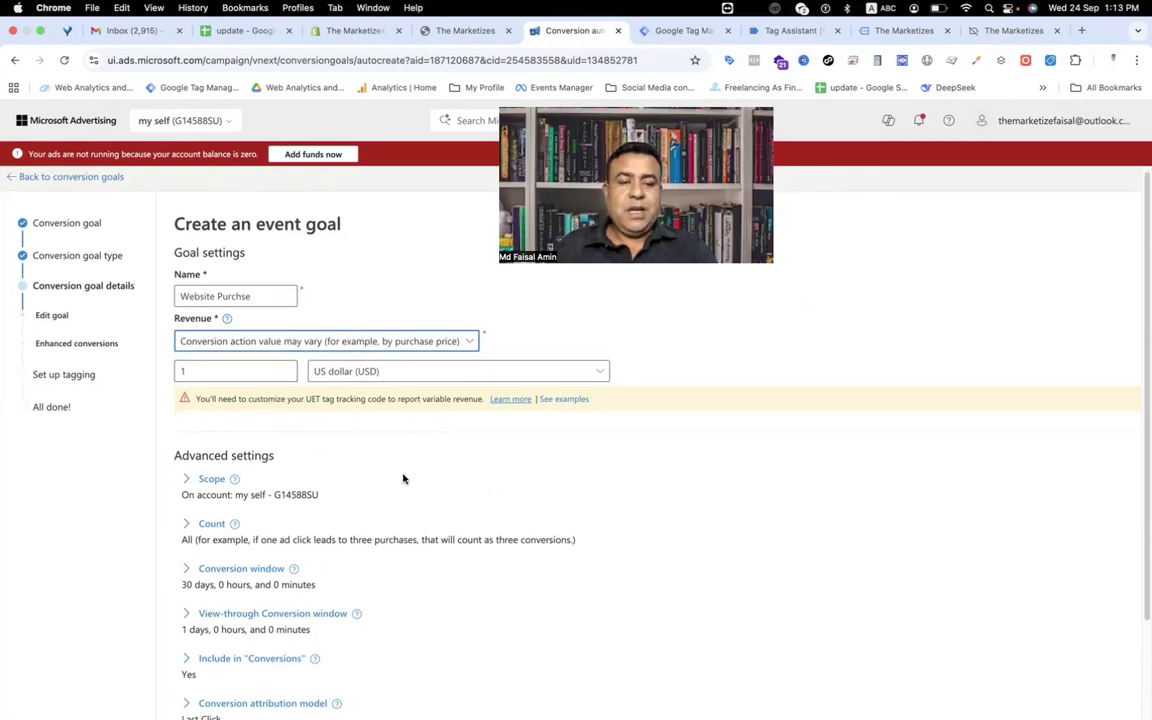
pyautogui.scroll(-2, 403, 478)
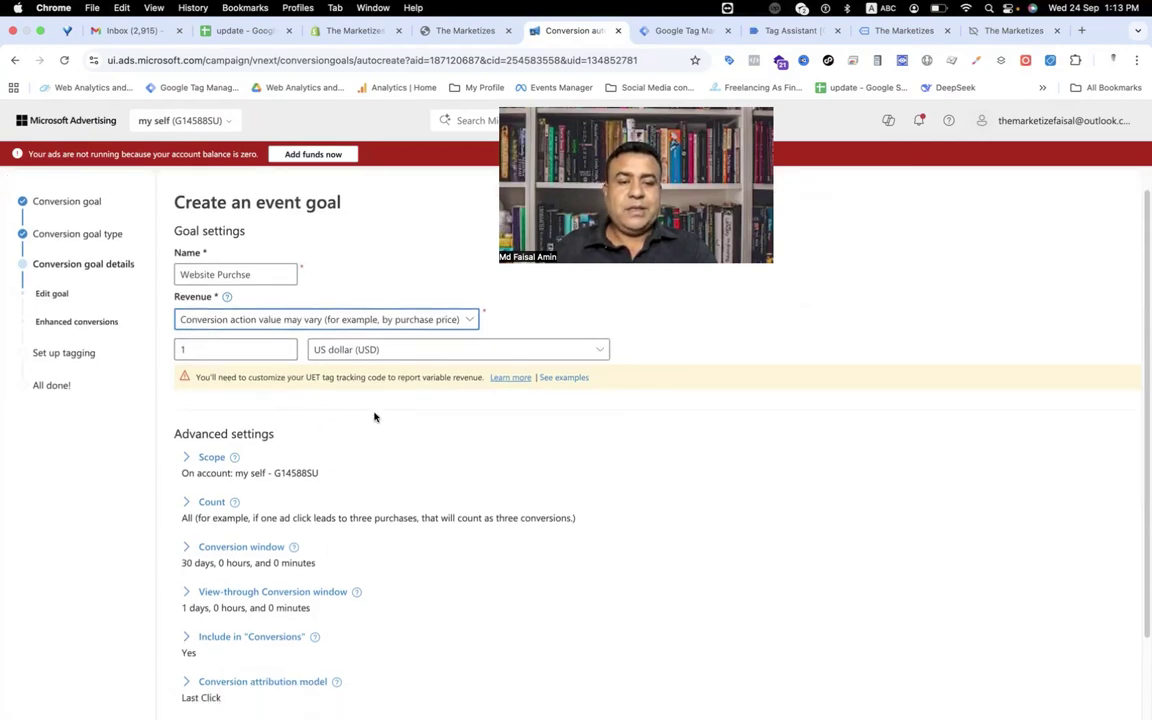
pyautogui.click(188, 459)
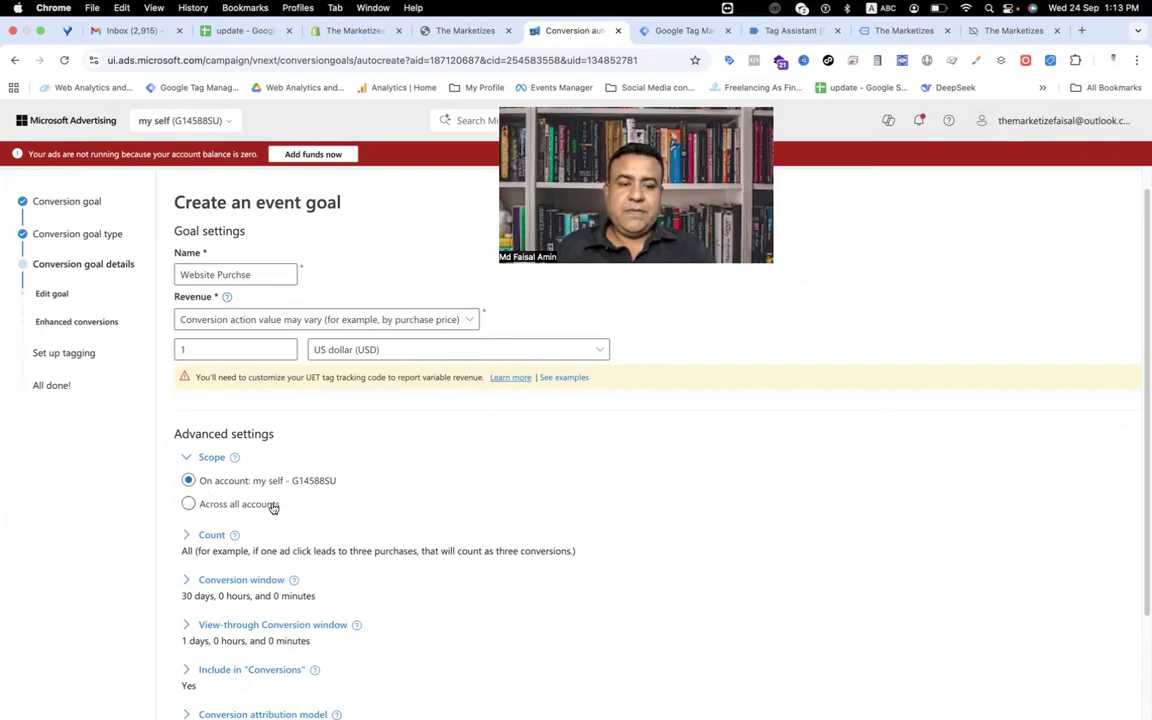
pyautogui.scroll(-1, 373, 506)
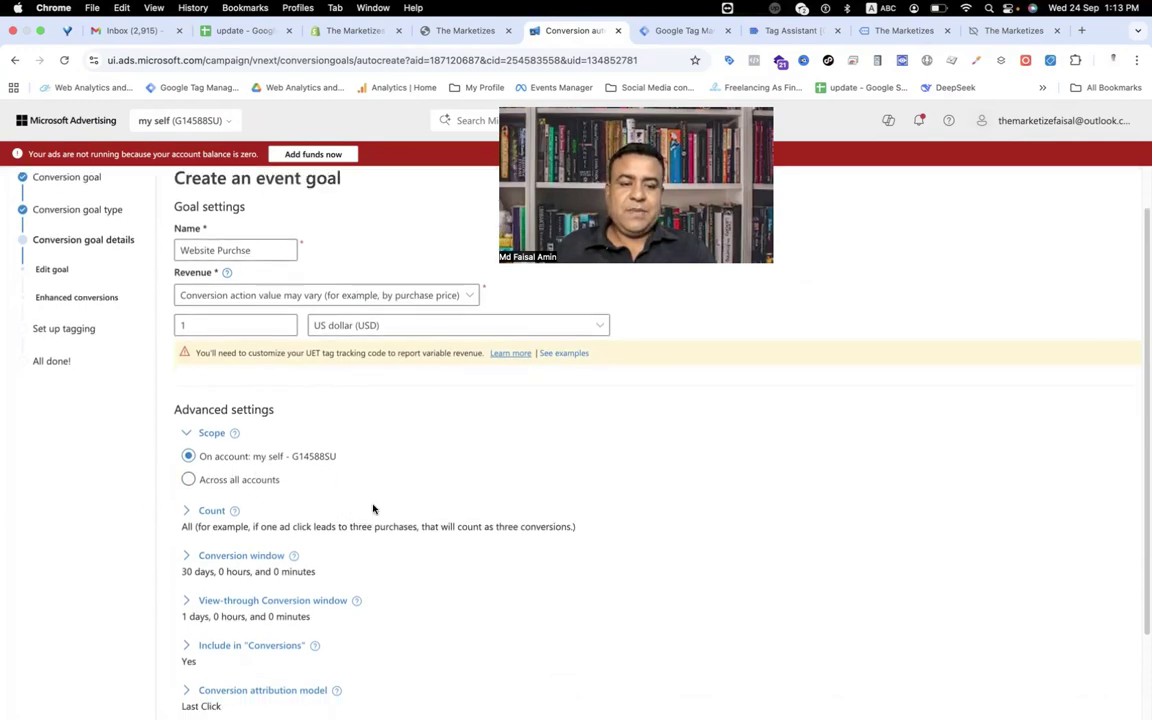
pyautogui.click(188, 511)
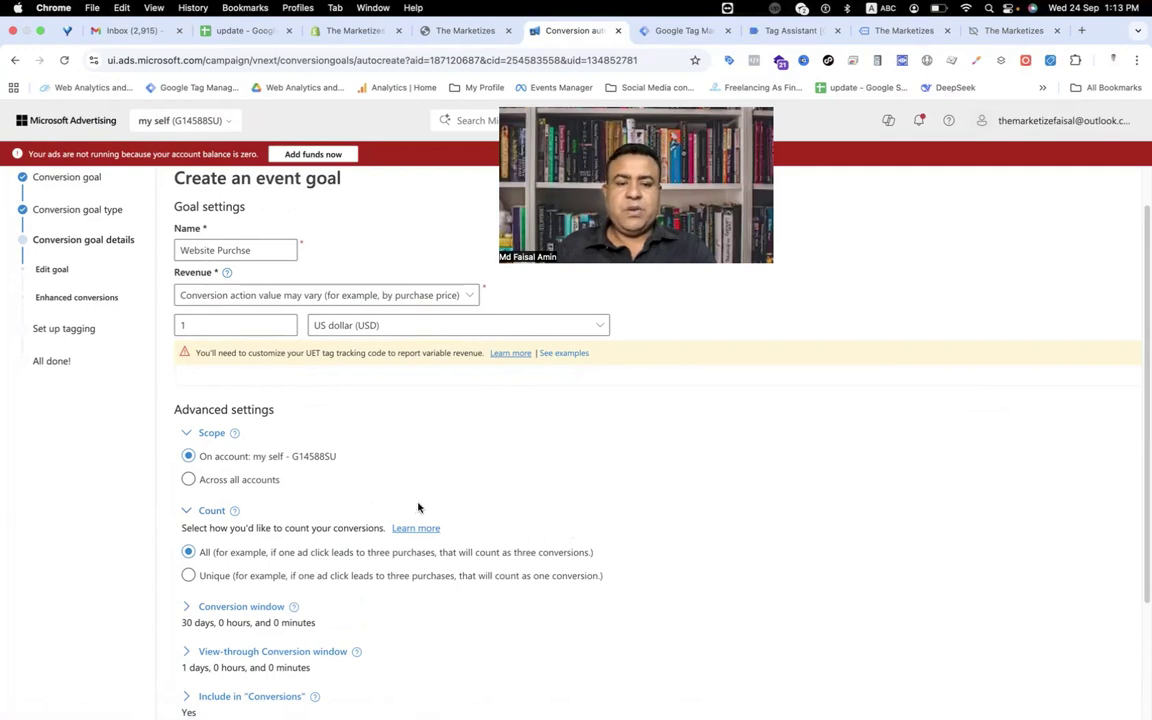
pyautogui.scroll(-2, 419, 507)
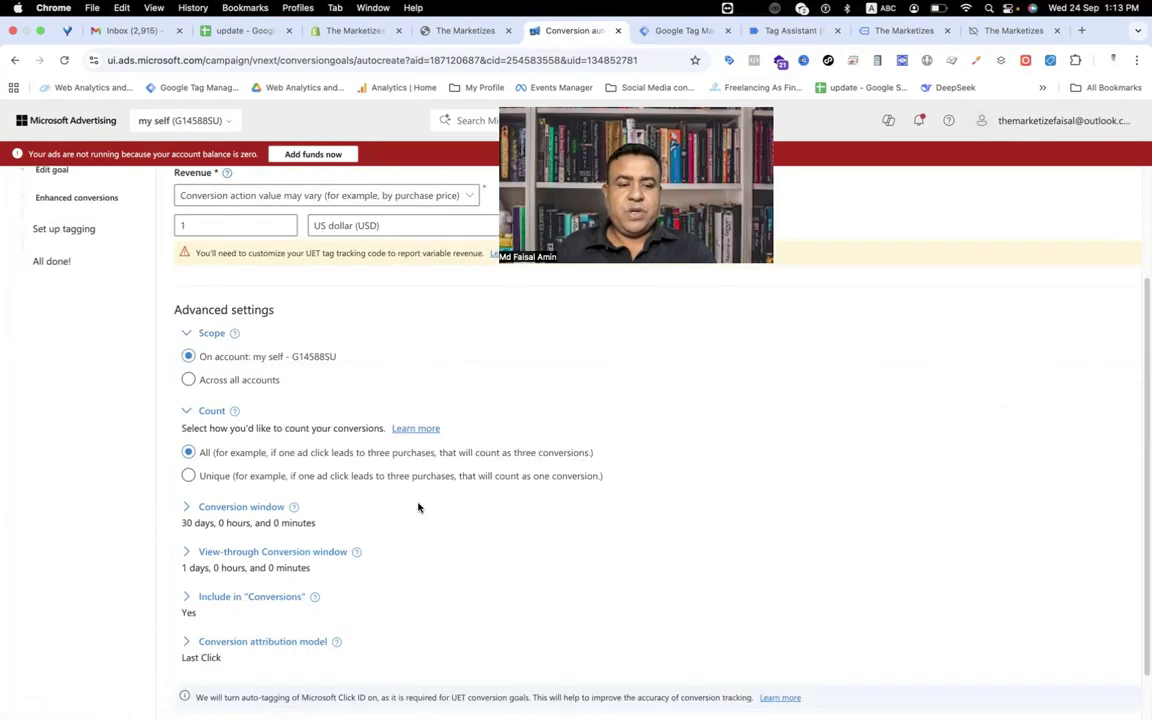
pyautogui.click(186, 510)
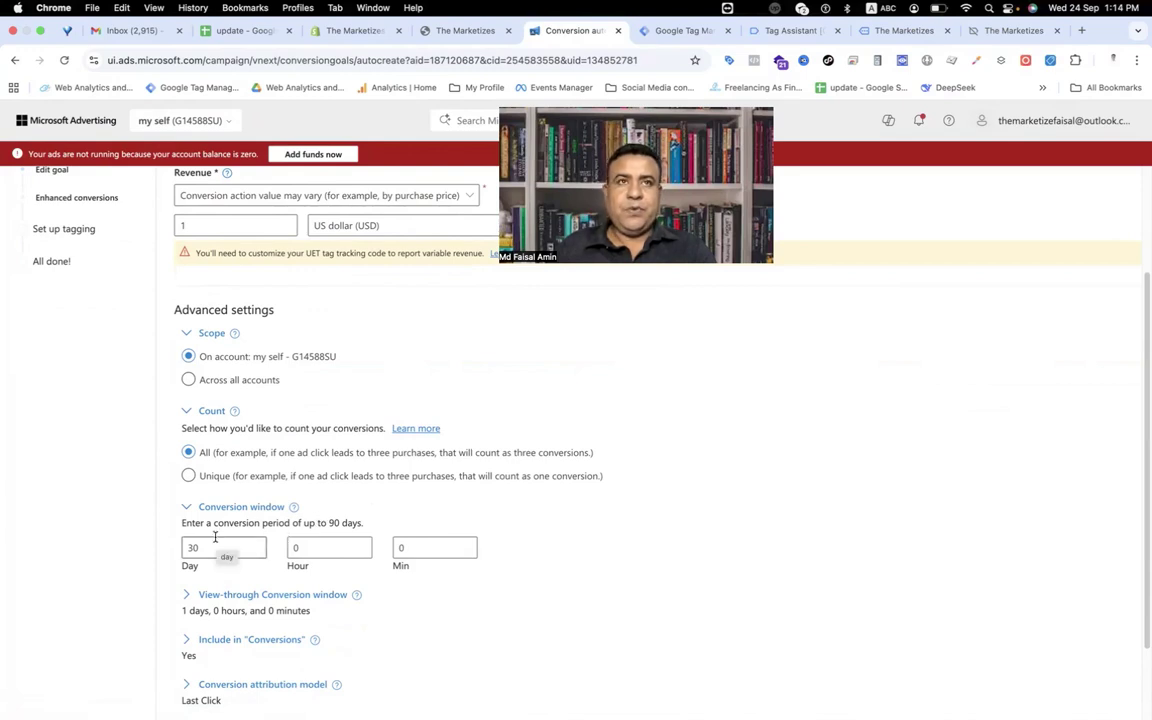
# - Review the view-through conversion window, Include in "Conversions" and attribution model options, keeping Last Click
pyautogui.scroll(-1, 216, 537)
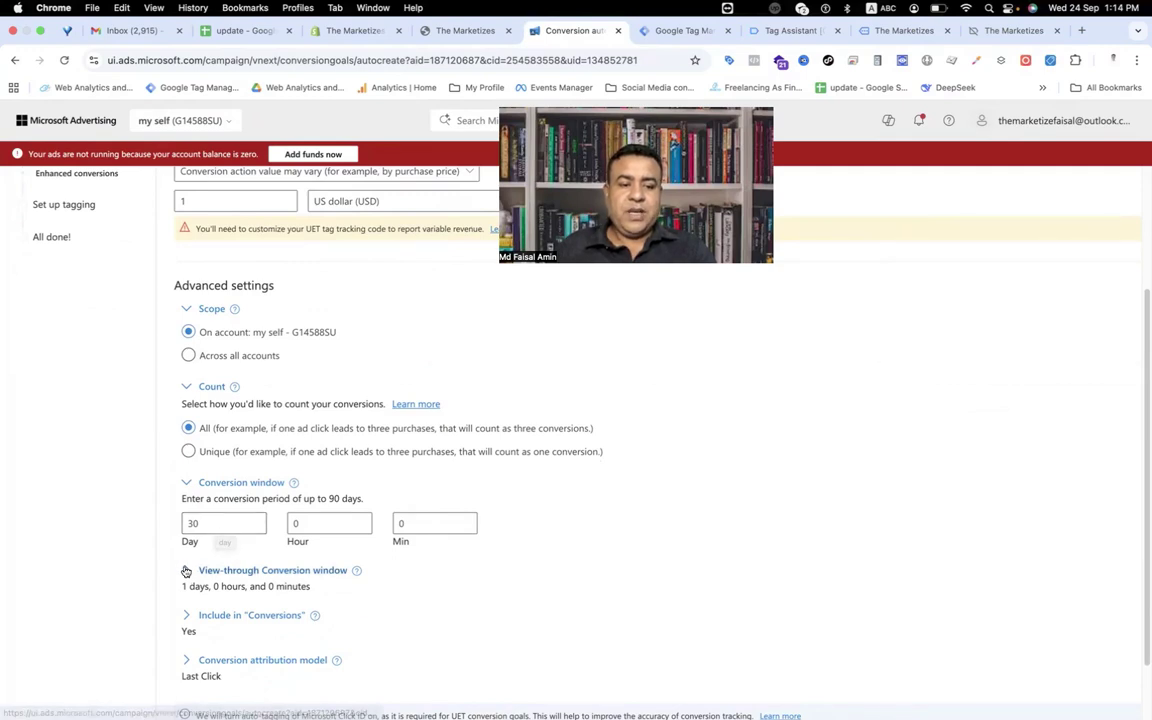
pyautogui.click(222, 570)
pyautogui.scroll(-5, 268, 580)
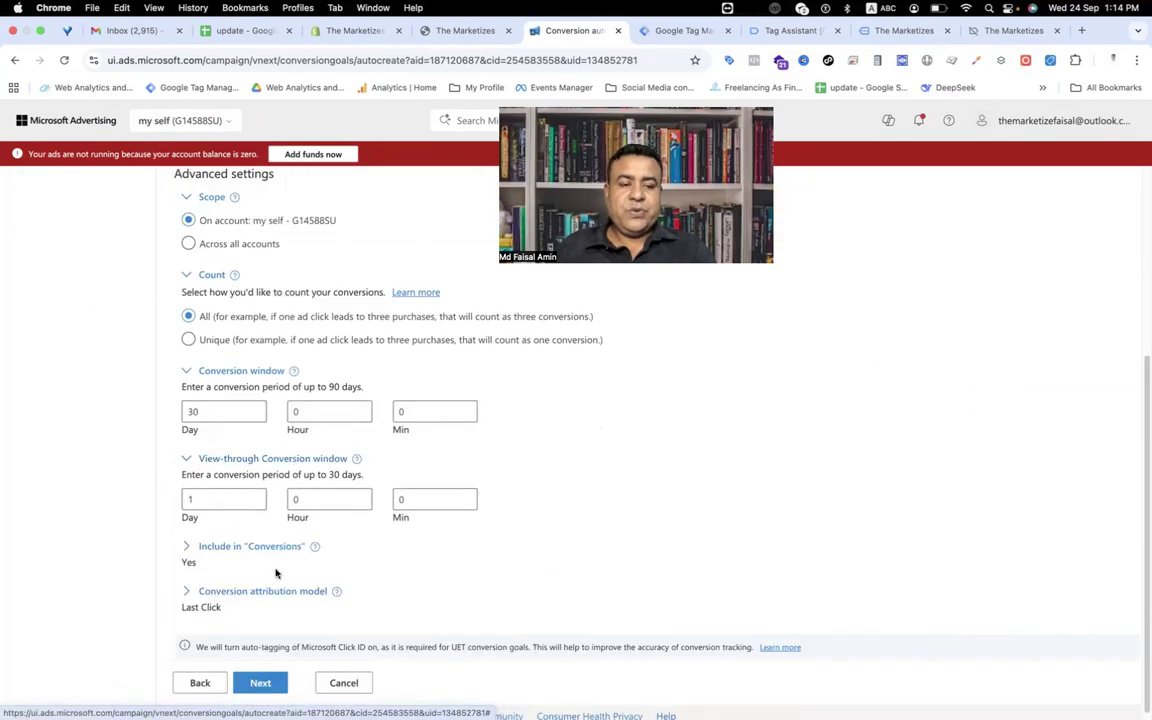
pyautogui.click(186, 549)
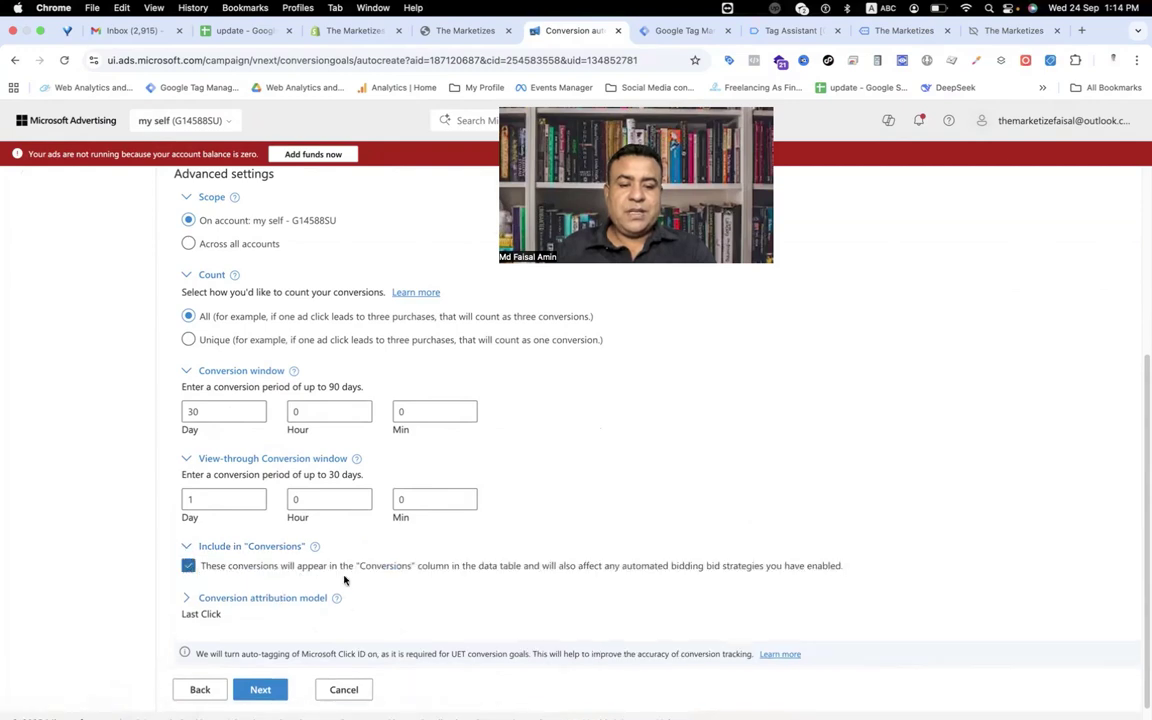
pyautogui.scroll(-1, 356, 580)
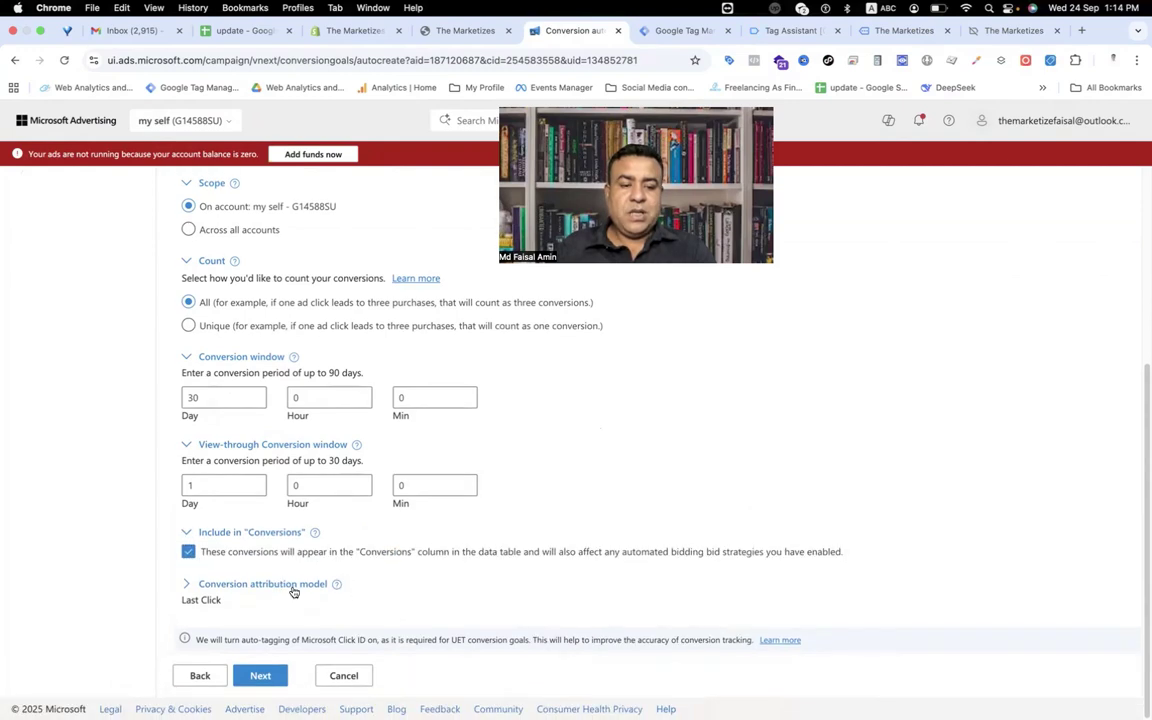
pyautogui.click(185, 589)
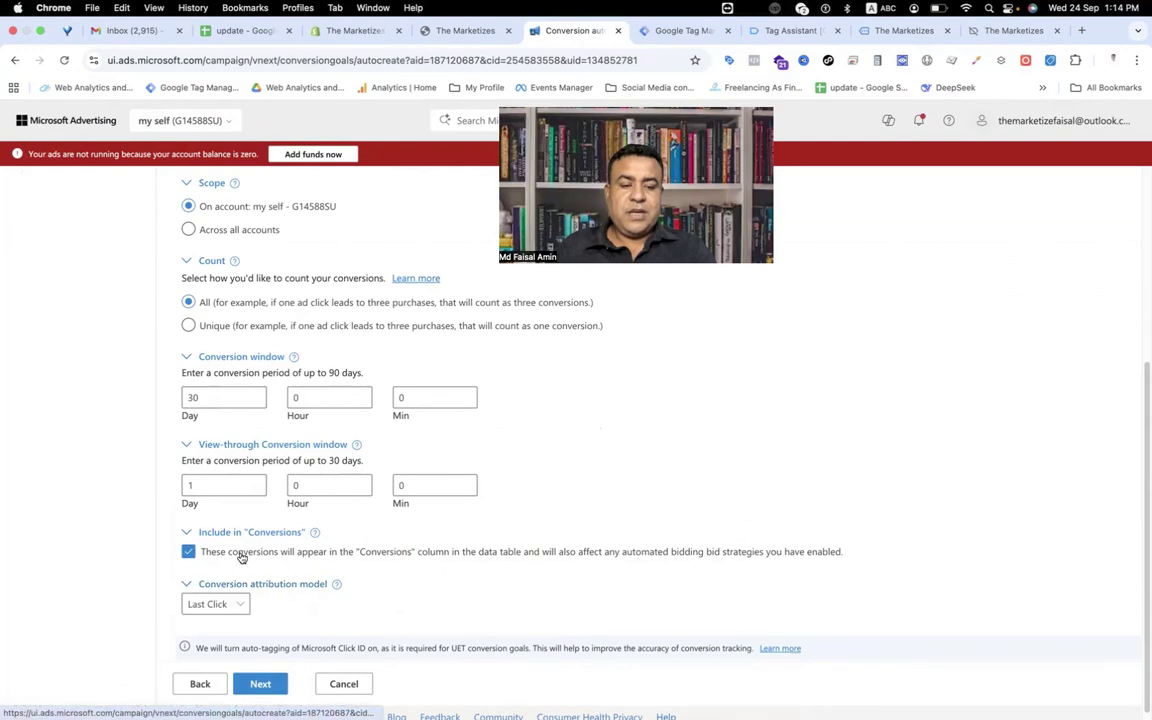
pyautogui.click(237, 594)
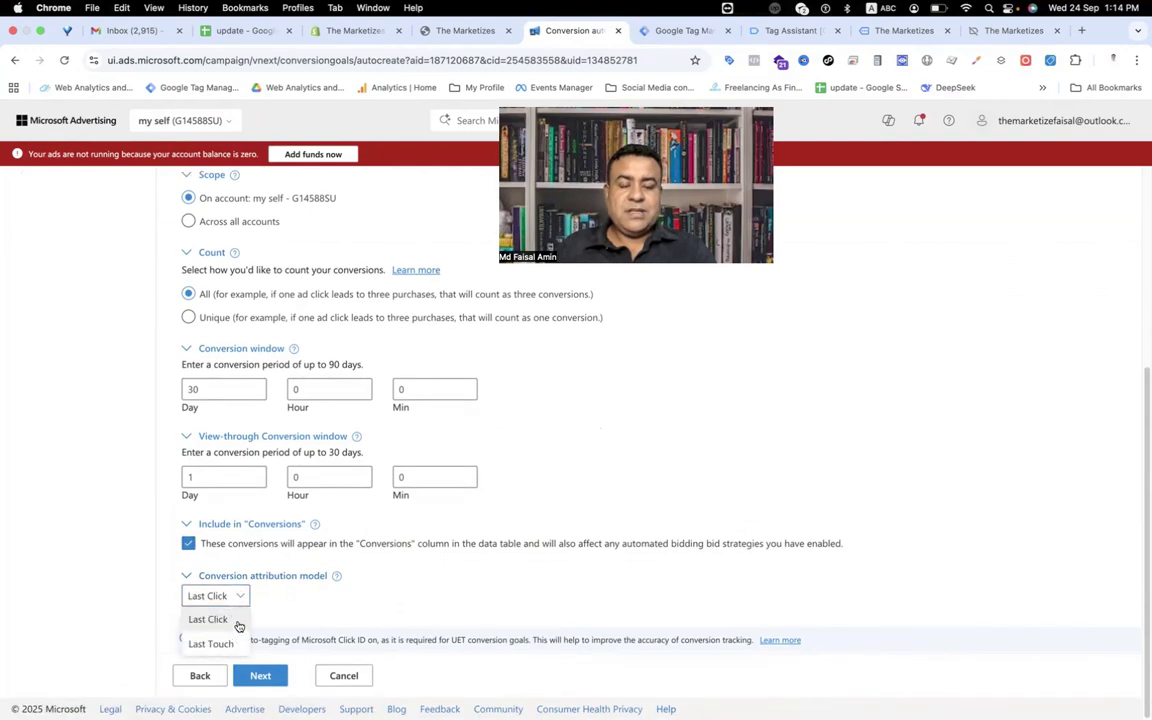
pyautogui.click(347, 579)
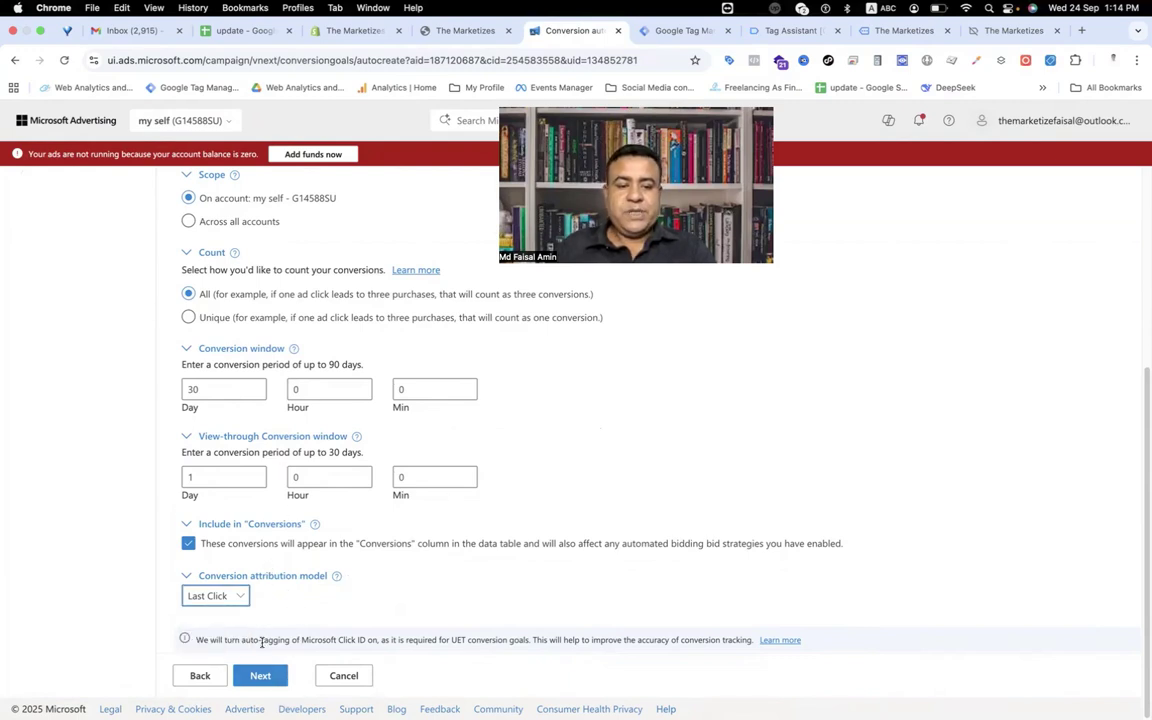
# - Accept the goal details, opt out of enhanced conversions and save the choice
pyautogui.click(266, 676)
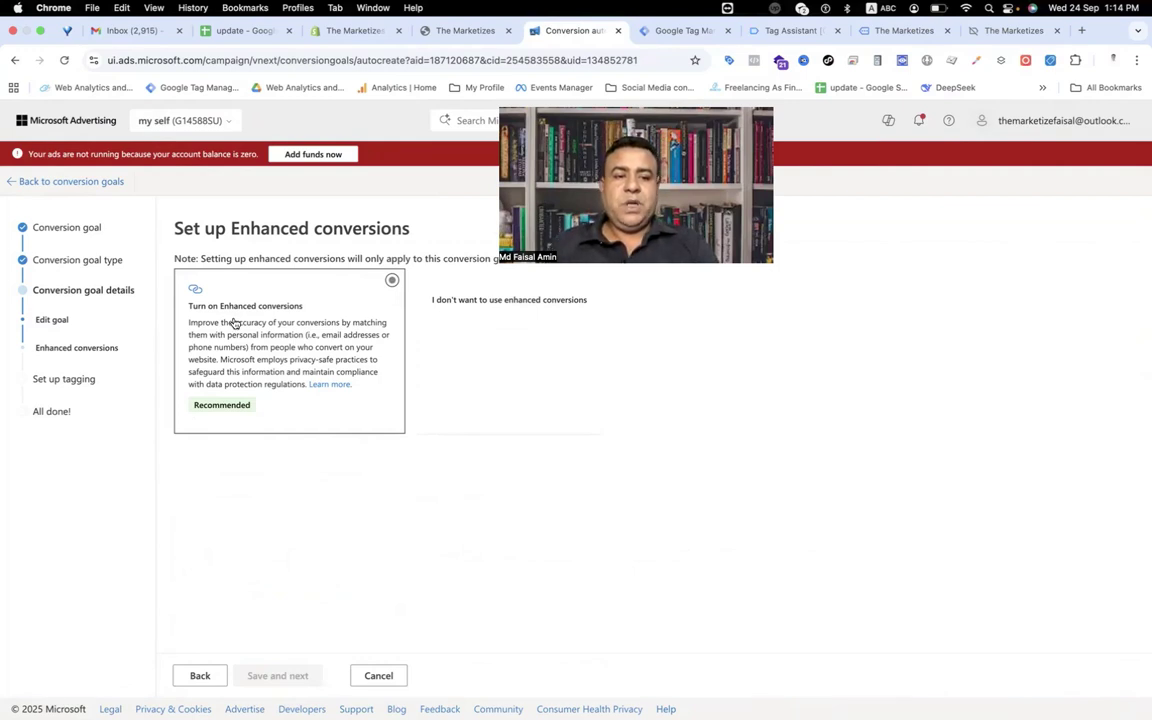
pyautogui.click(489, 350)
pyautogui.click(273, 676)
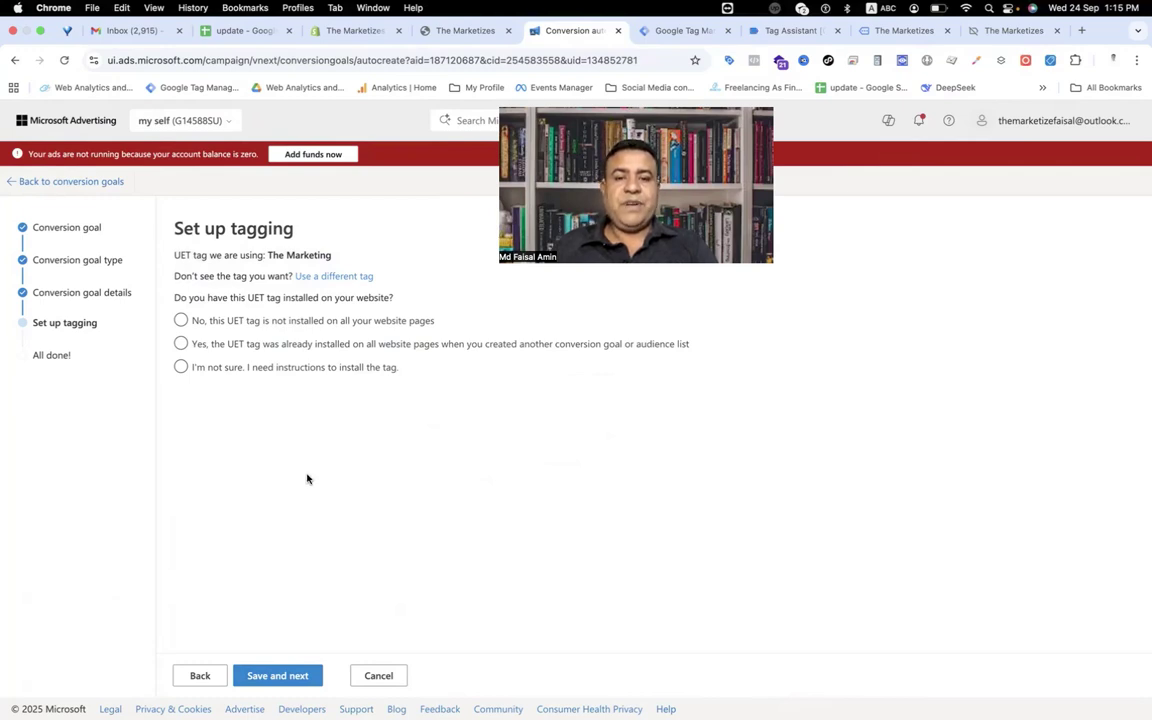
# - Declare the UET tag as already installed on all website pages and choose manual installation for the event tag
pyautogui.click(182, 347)
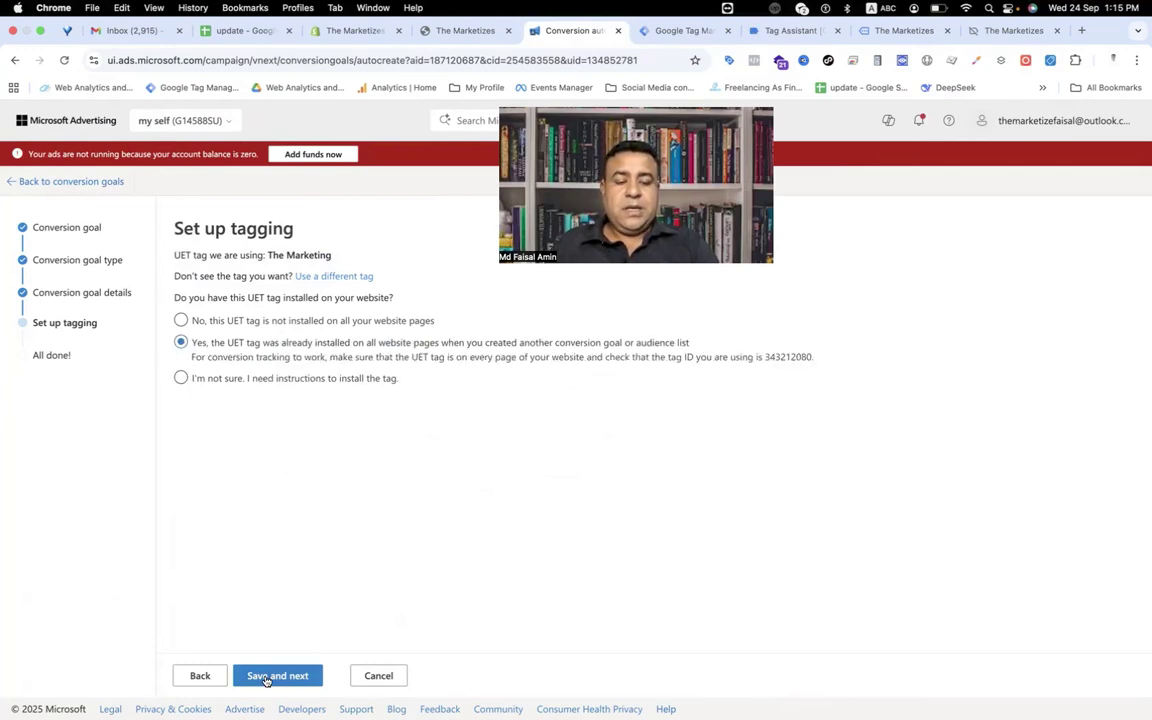
pyautogui.click(266, 677)
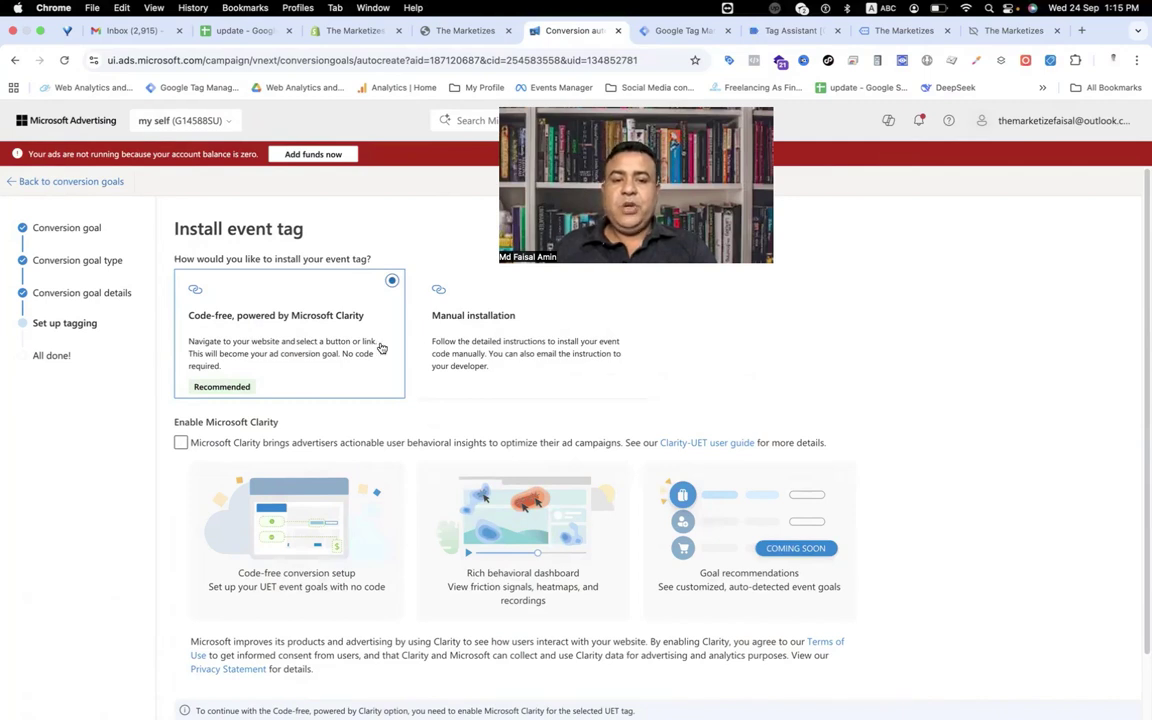
pyautogui.click(505, 354)
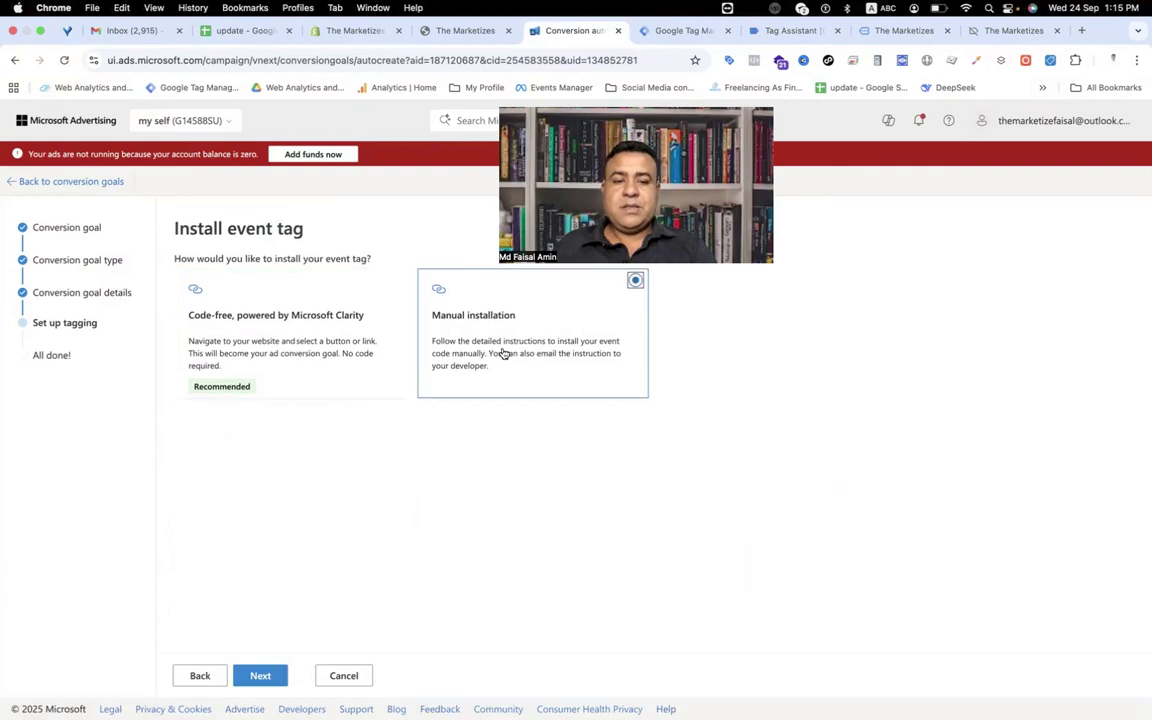
pyautogui.click(259, 673)
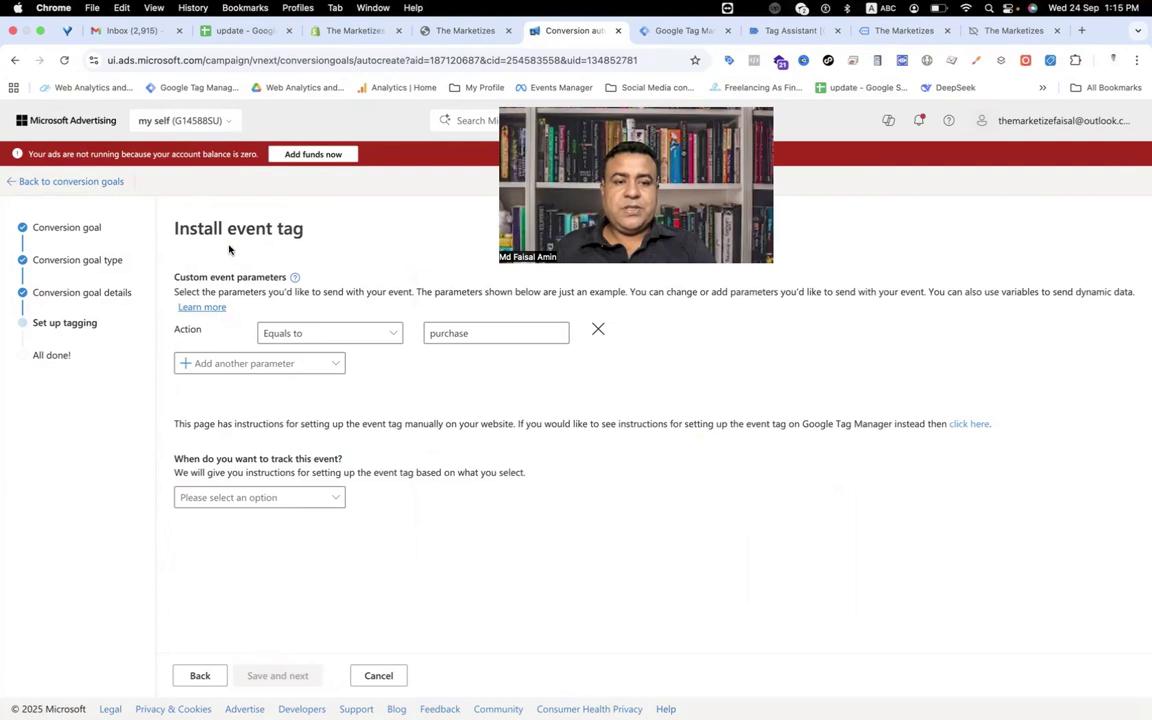
# - Show the Google Tag Manager instructions for the event tag and review the custom conversion setup through publishing
pyautogui.click(966, 424)
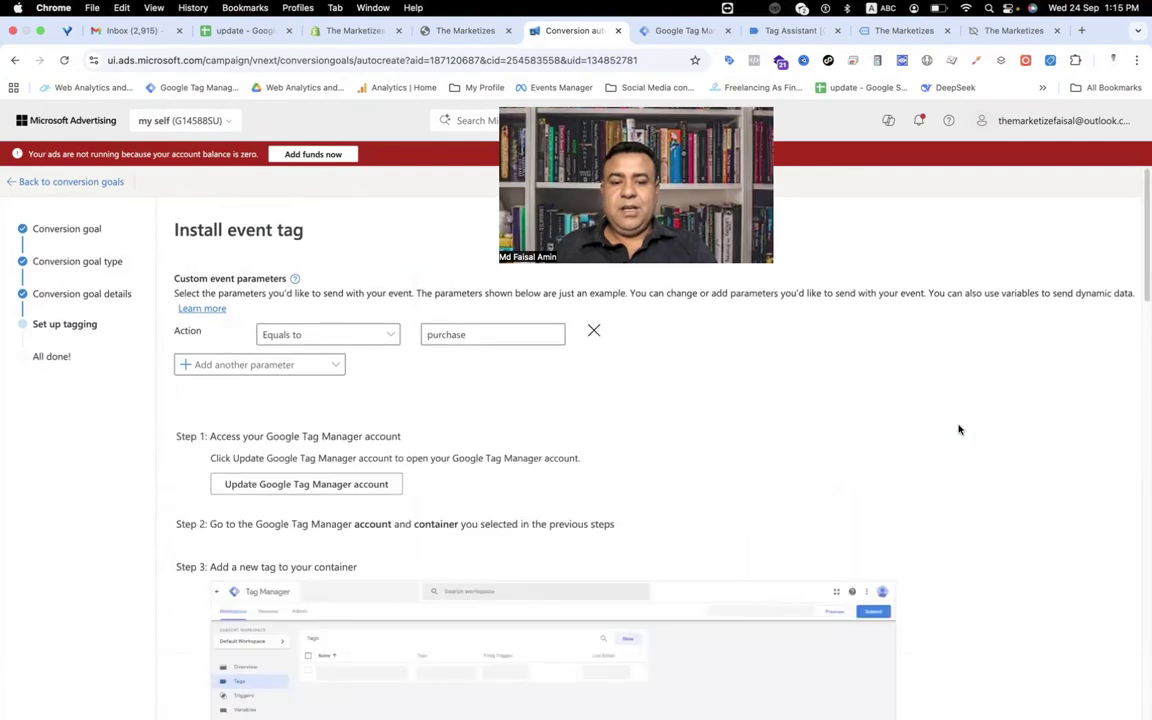
pyautogui.scroll(-3, 672, 465)
pyautogui.scroll(-5, 668, 469)
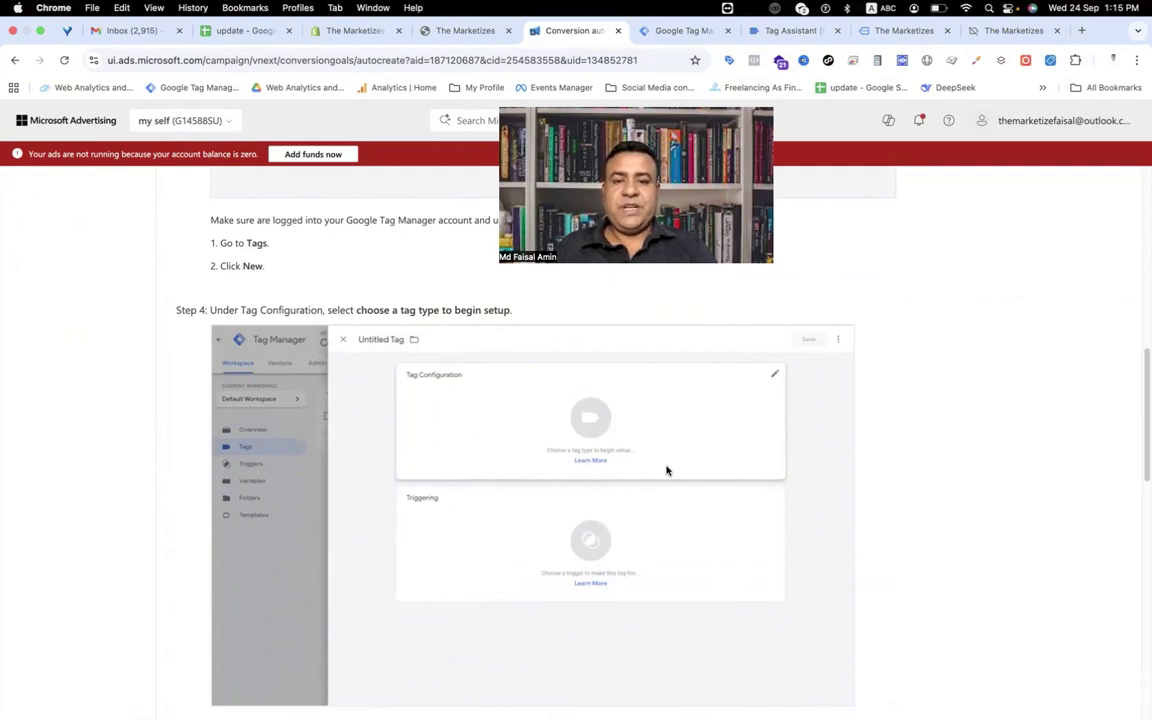
pyautogui.scroll(-10, 667, 470)
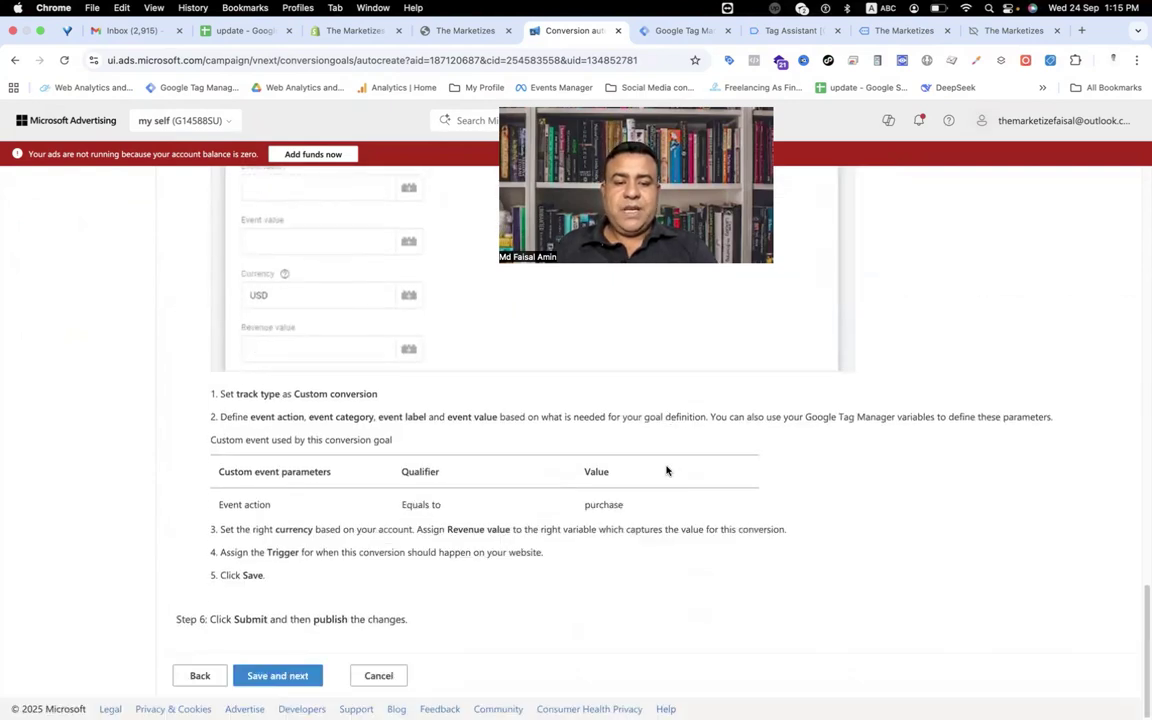
pyautogui.scroll(15, 667, 470)
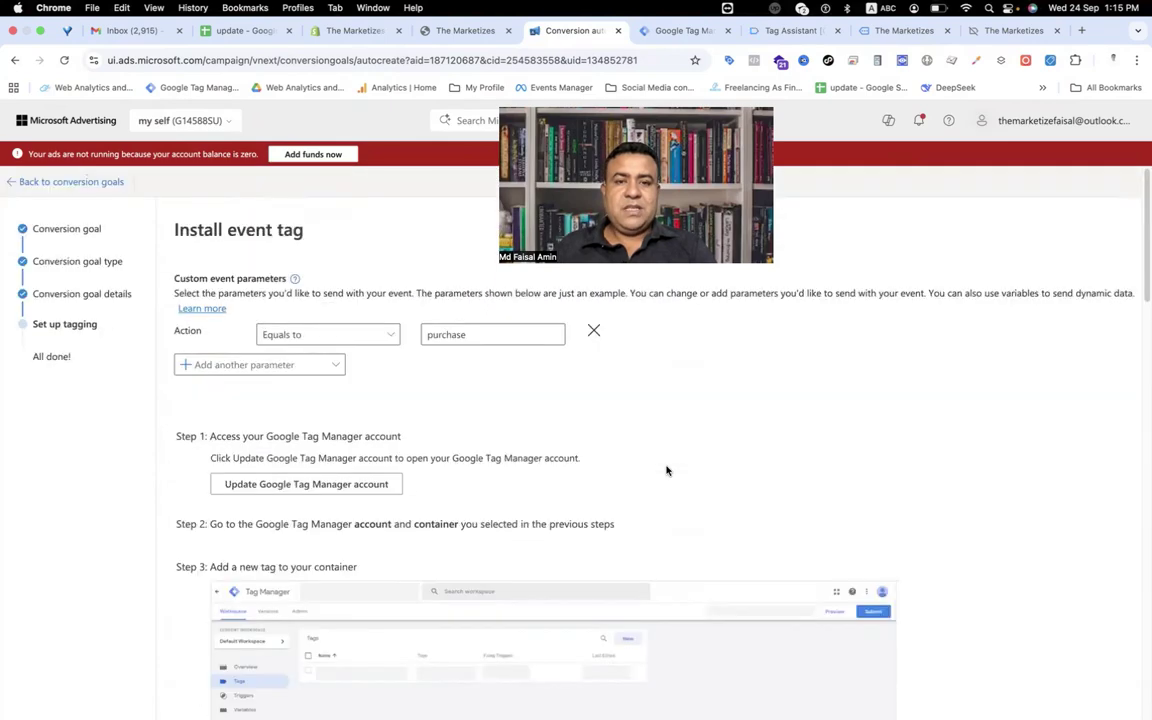
# - In Google Tag Manager, create a new tag of type Microsoft Advertising Universal Event Tracking
pyautogui.click(671, 33)
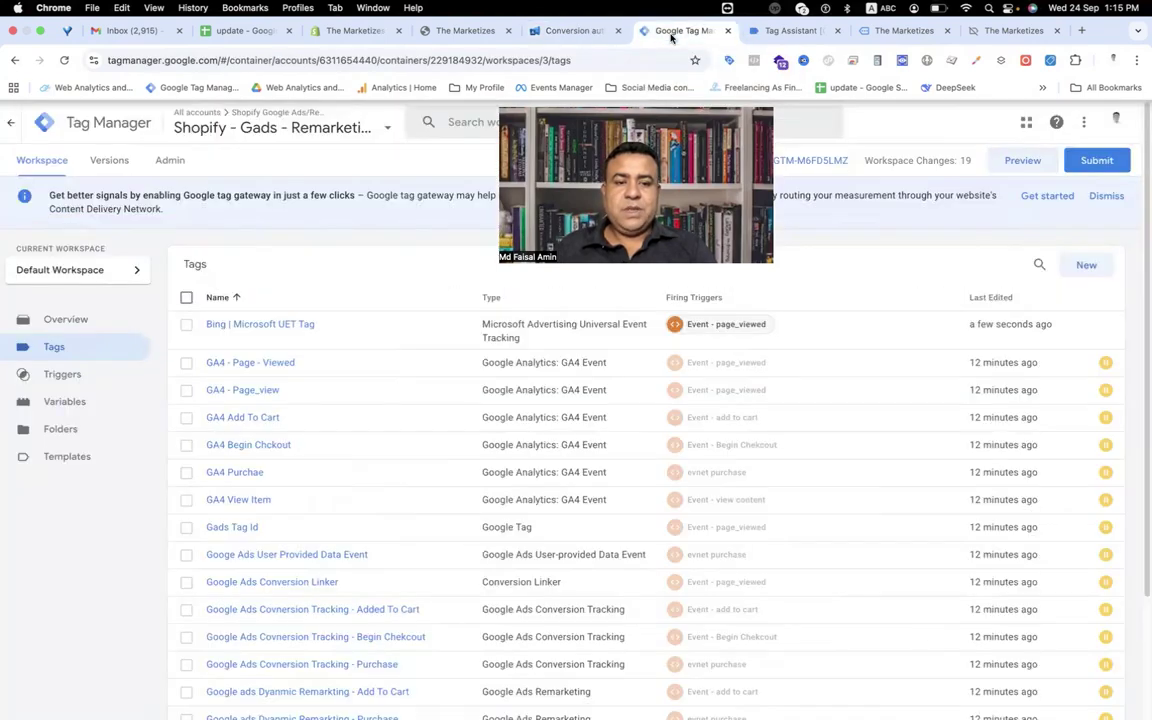
pyautogui.click(1085, 266)
pyautogui.click(702, 250)
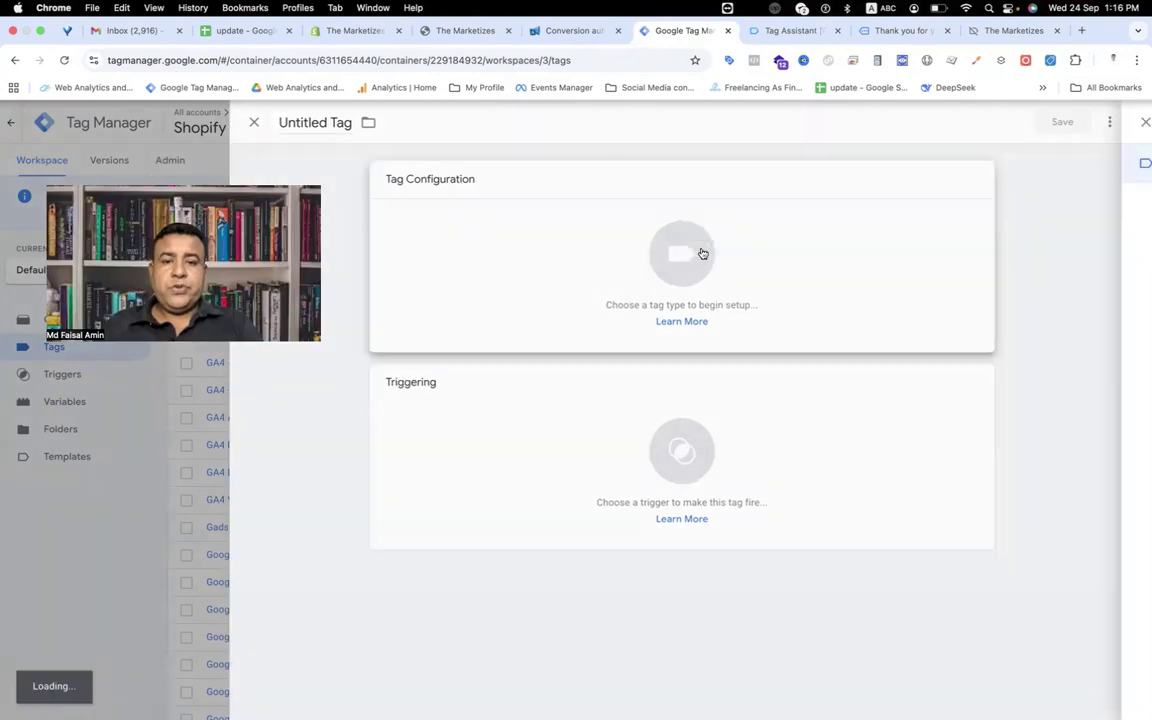
pyautogui.scroll(-15, 869, 488)
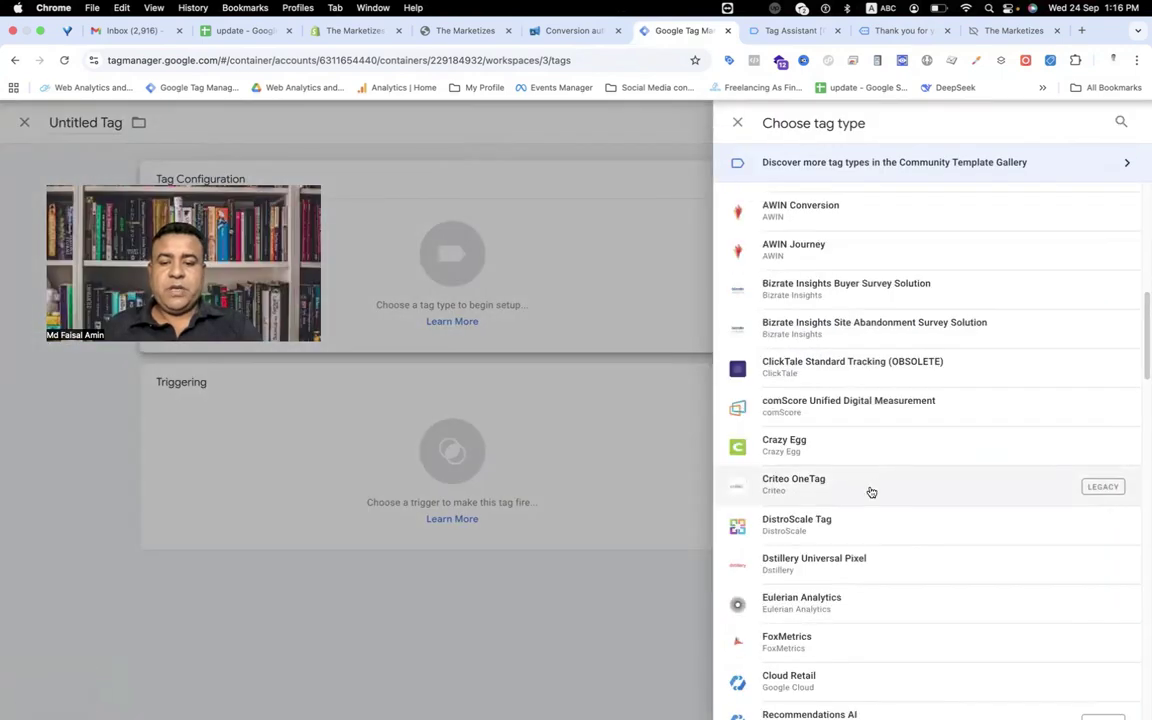
pyautogui.scroll(-3, 869, 490)
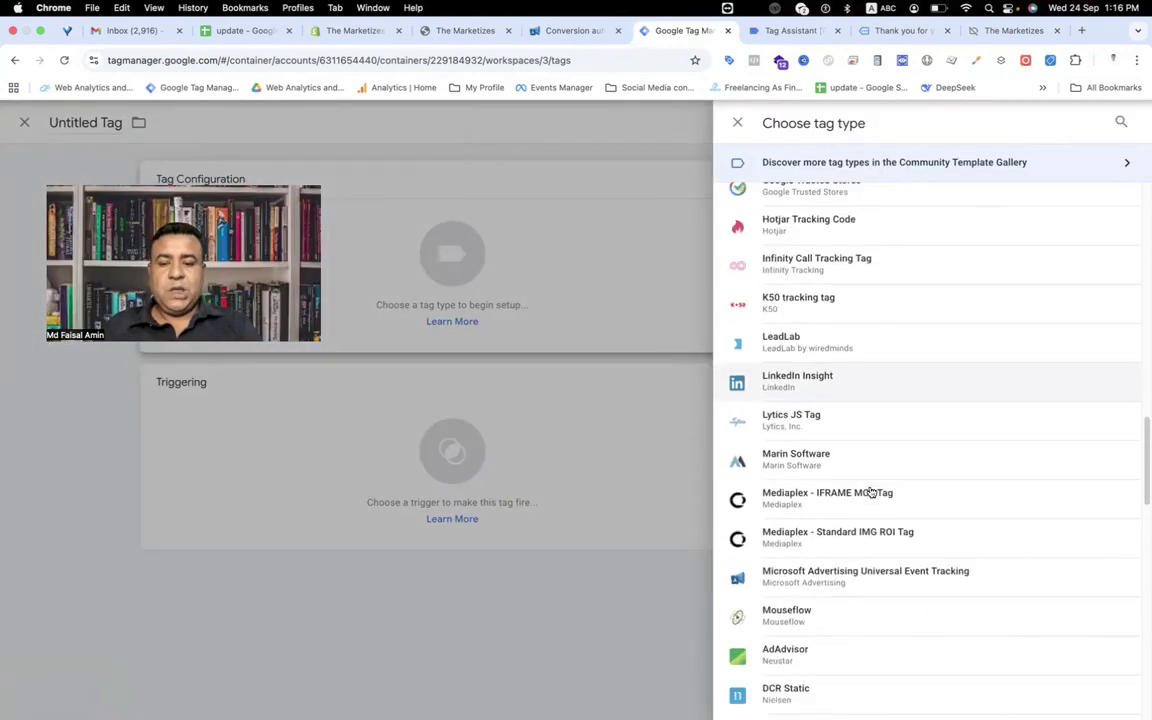
pyautogui.click(828, 581)
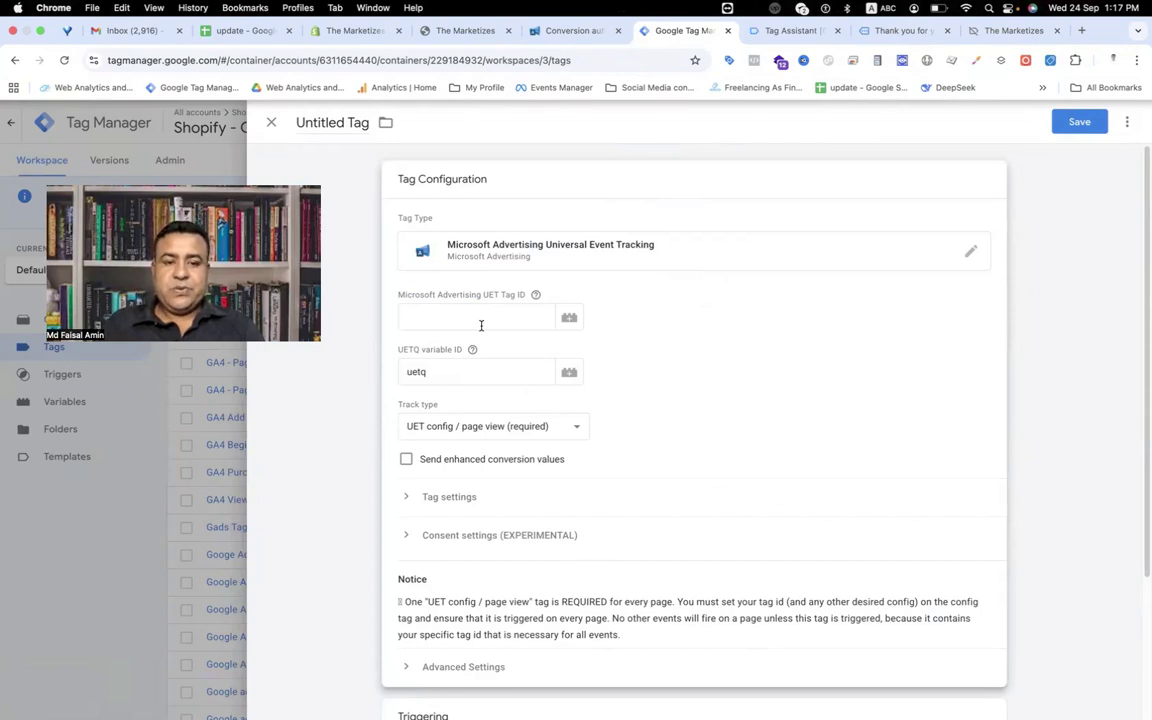
# - Set the tag's UET Tag ID to {{Microsoft UET Tag Id}} and its track type to Custom conversion
pyautogui.click(481, 317)
pyautogui.write('{{M')
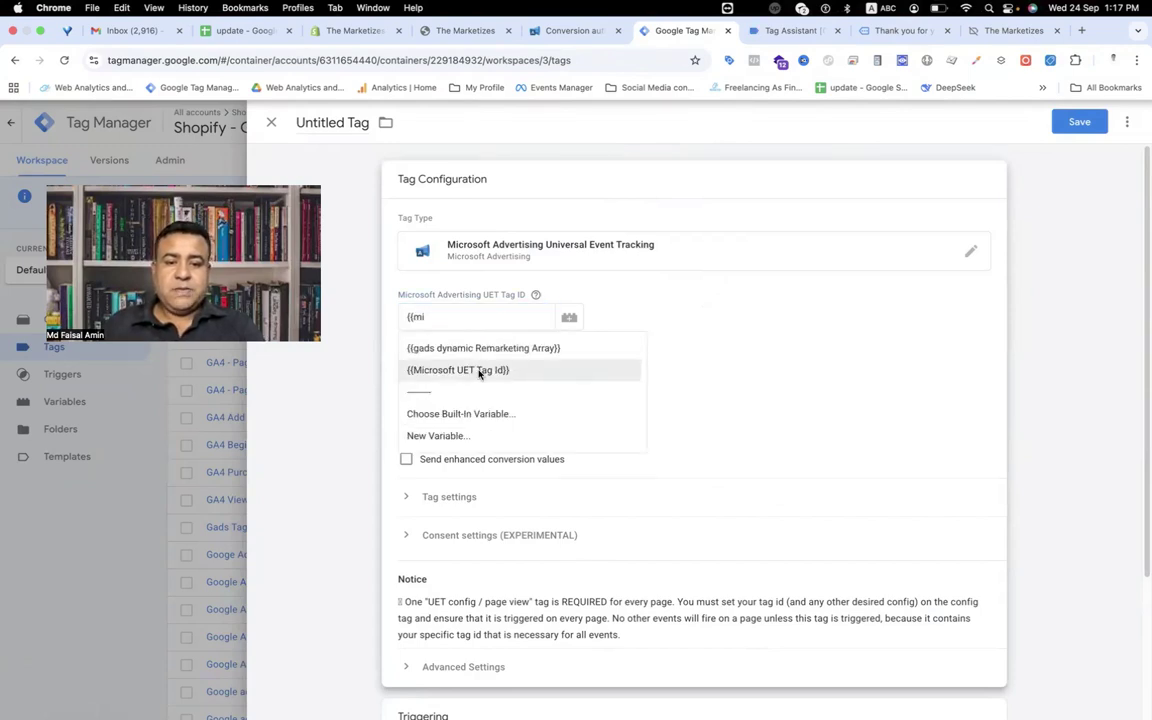
pyautogui.click(478, 371)
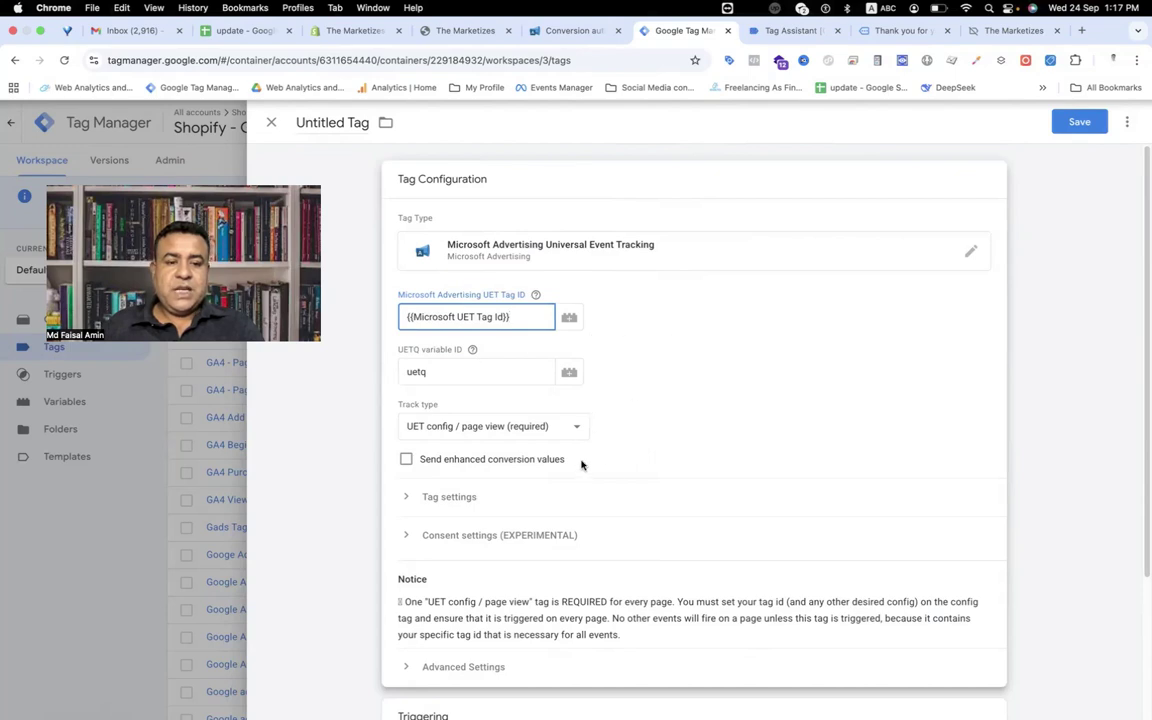
pyautogui.click(466, 430)
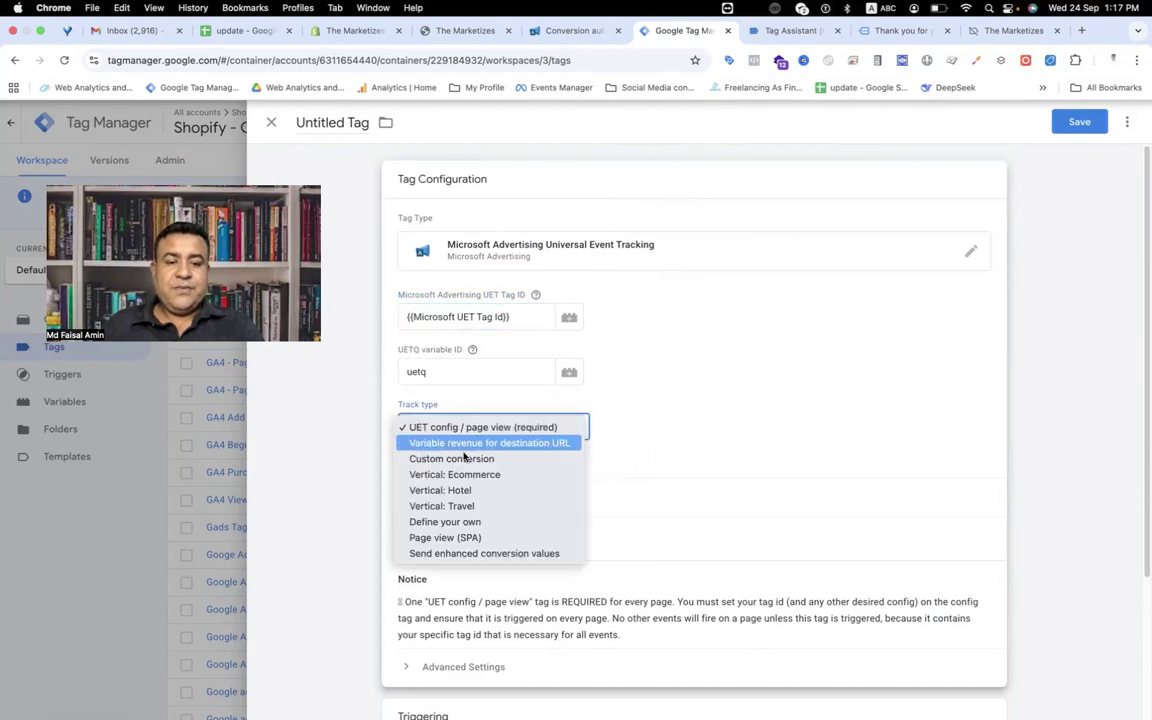
pyautogui.click(462, 459)
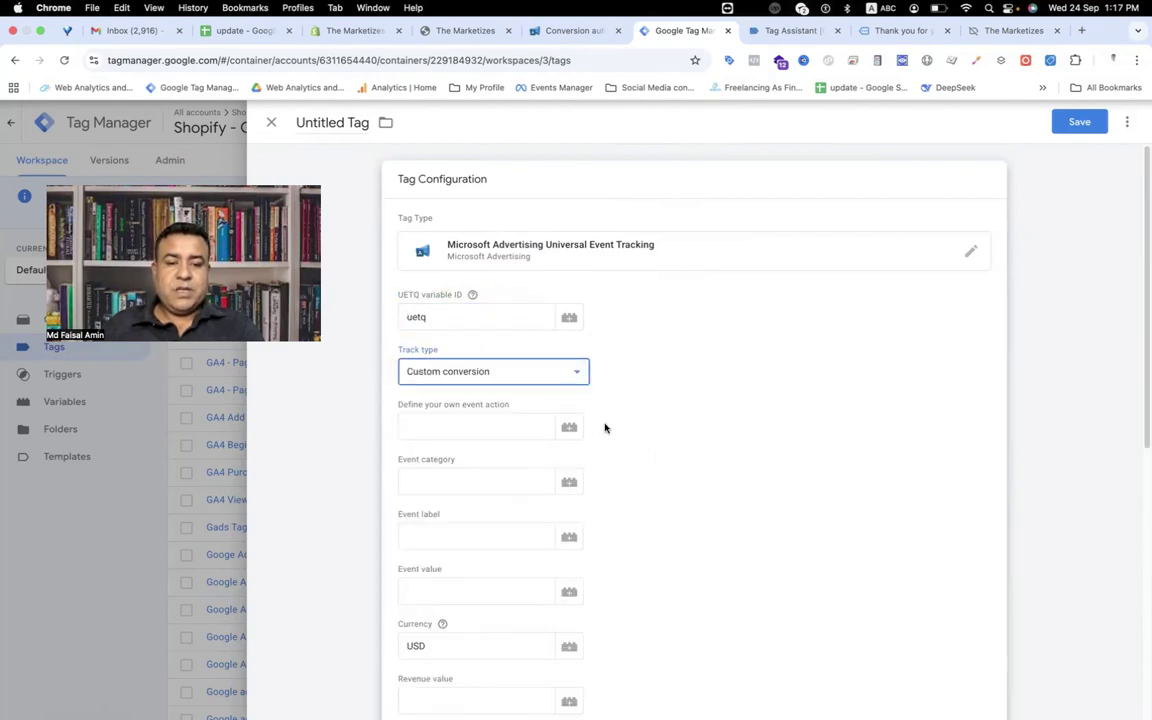
pyautogui.scroll(-1, 676, 414)
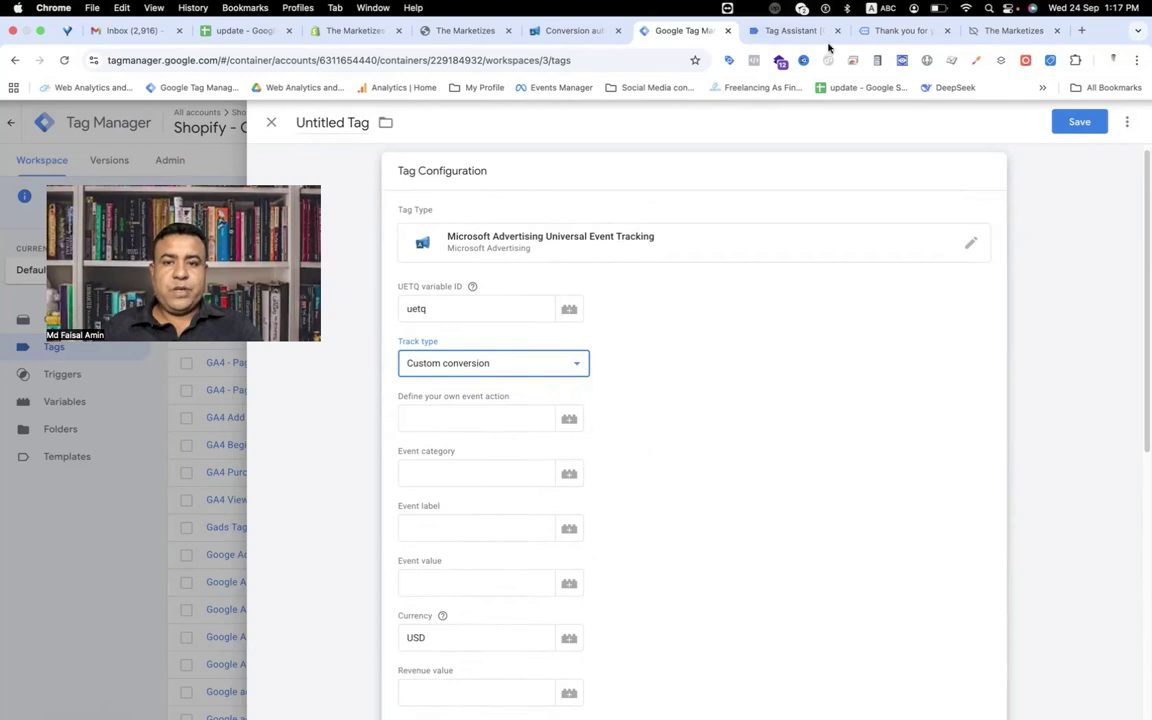
# - In Tag Assistant, examine the purchase event's data layer for the ecommerce object and its value key
pyautogui.click(773, 31)
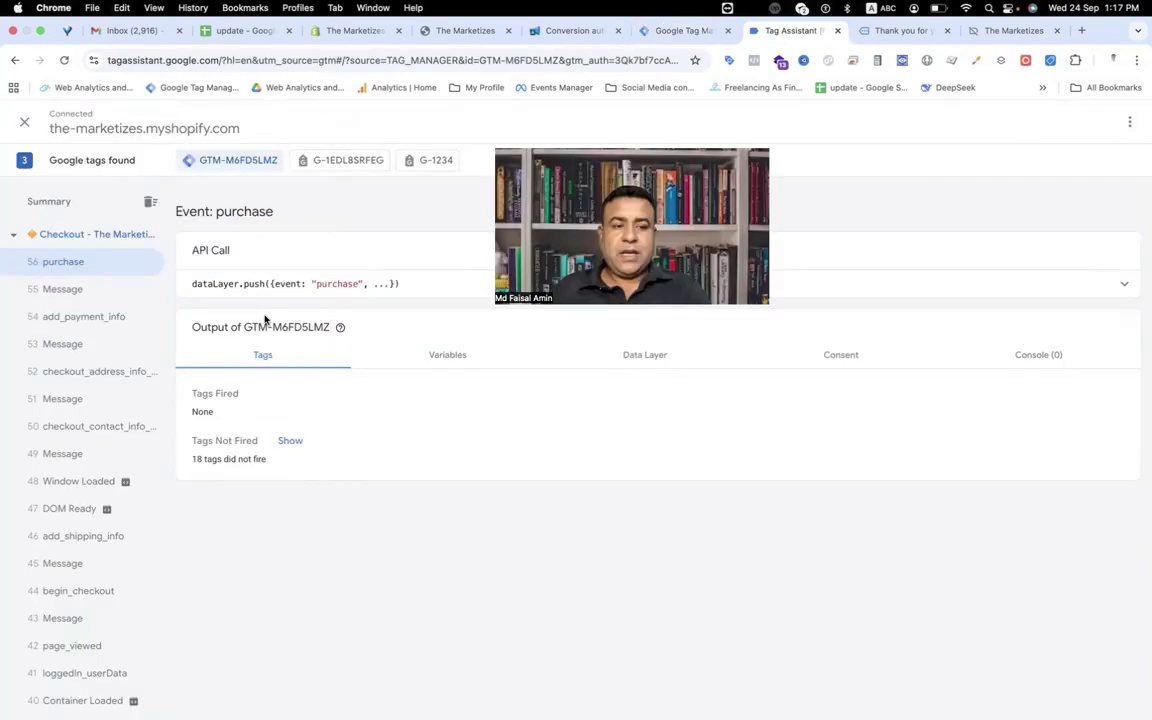
pyautogui.click(967, 280)
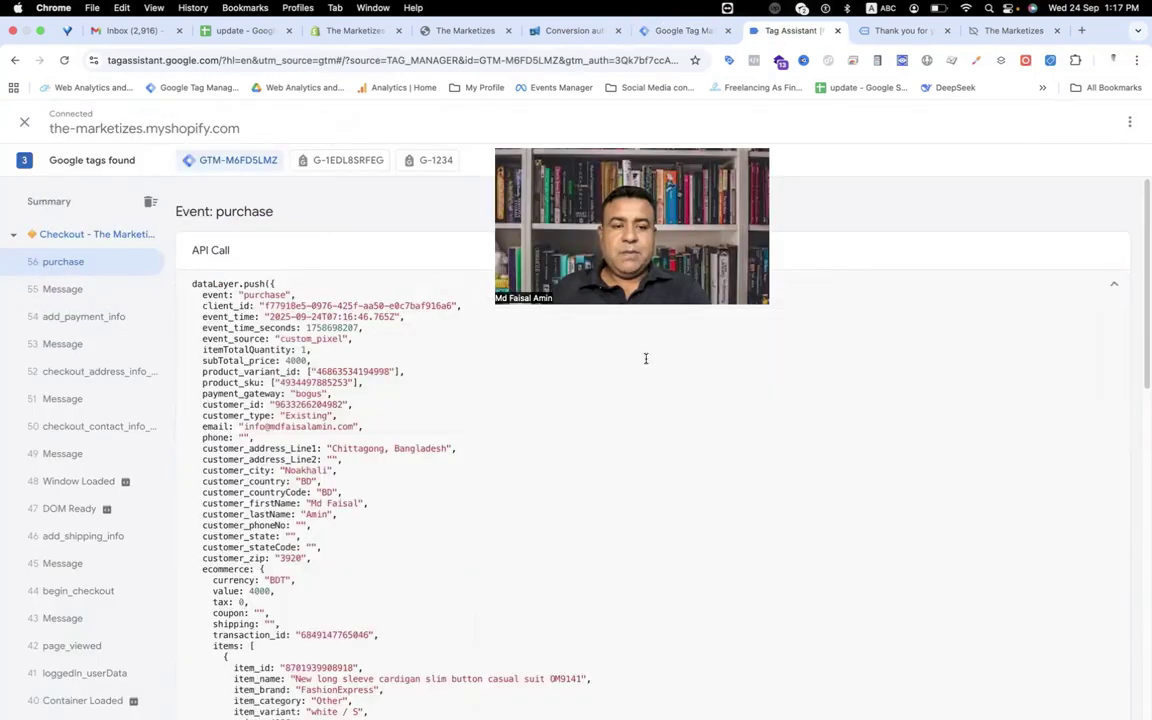
pyautogui.scroll(-3, 254, 495)
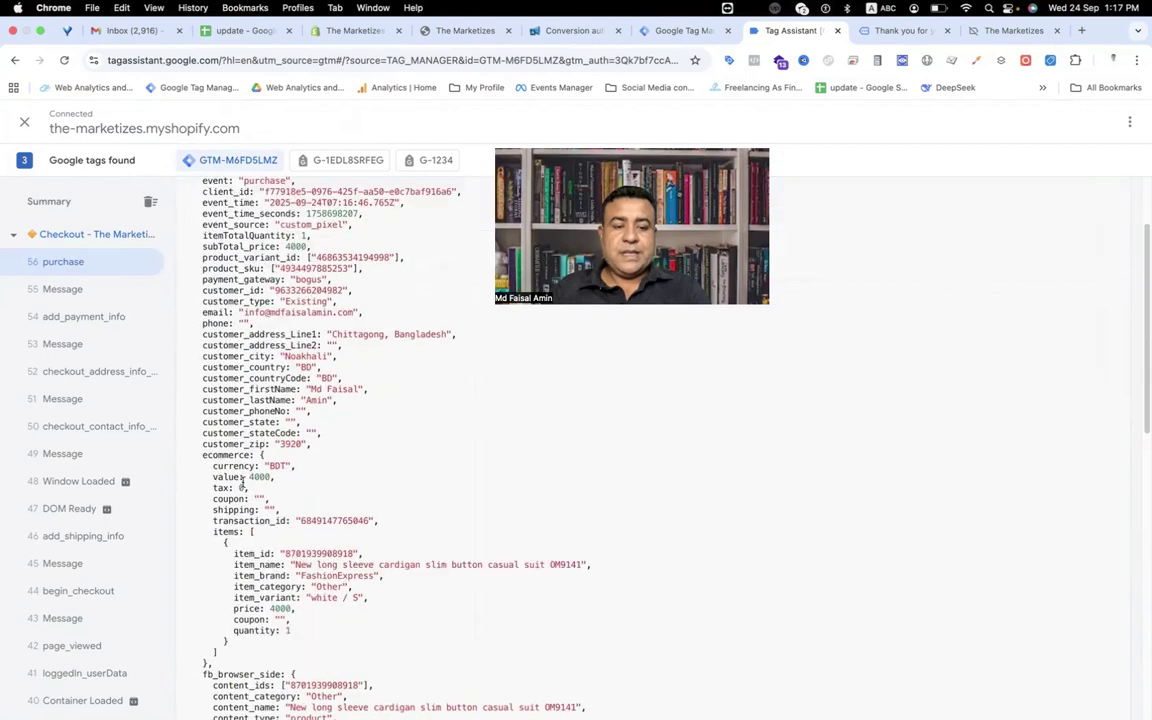
pyautogui.moveTo(265, 455); pyautogui.dragTo(203, 456)
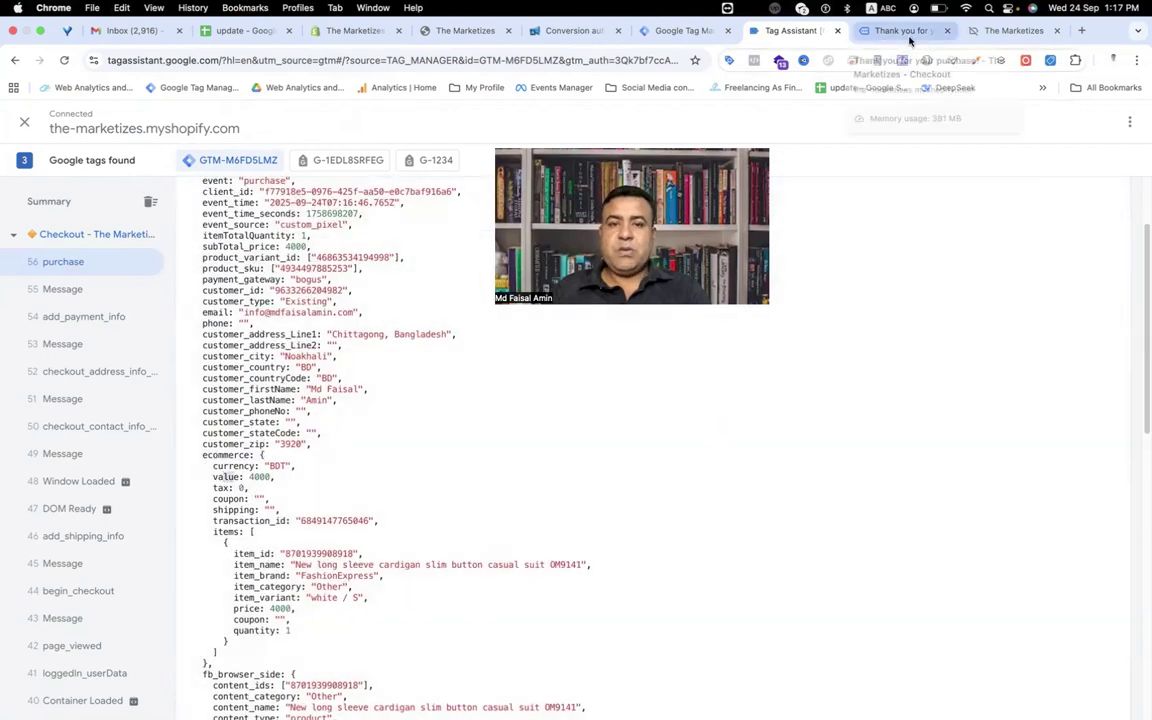
# - Back in Google Tag Manager, create a Data Layer Variable for the tag's event value with the variable name ecommerce.value
pyautogui.click(684, 30)
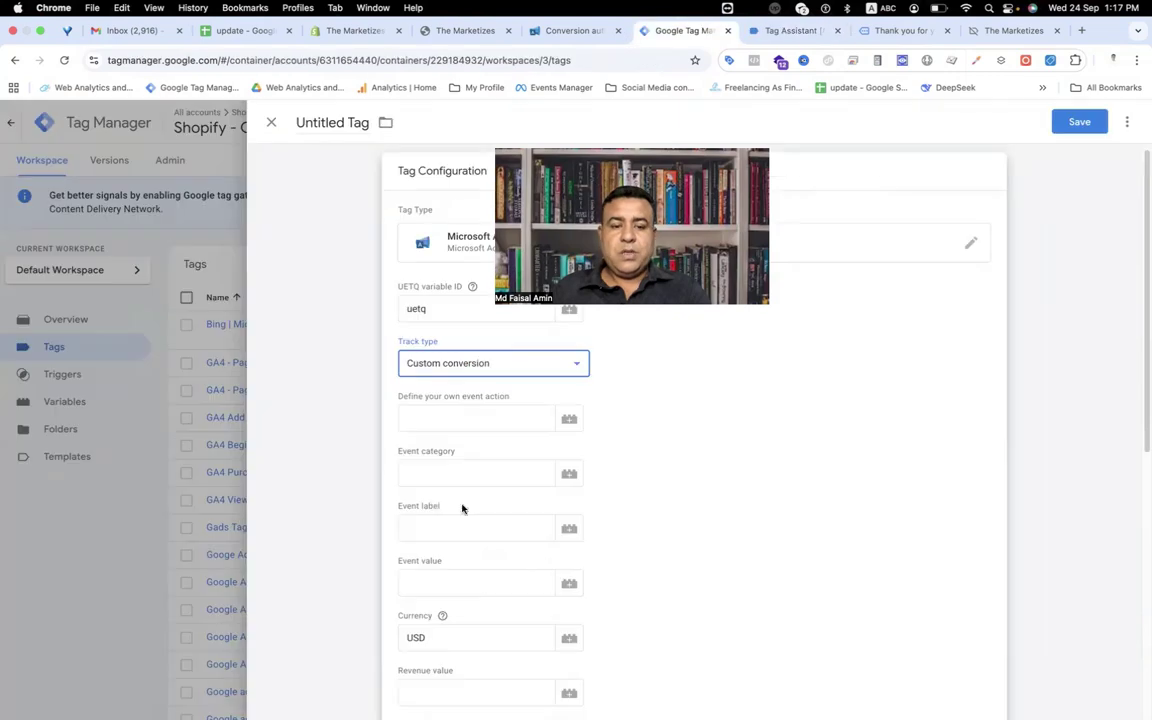
pyautogui.click(568, 584)
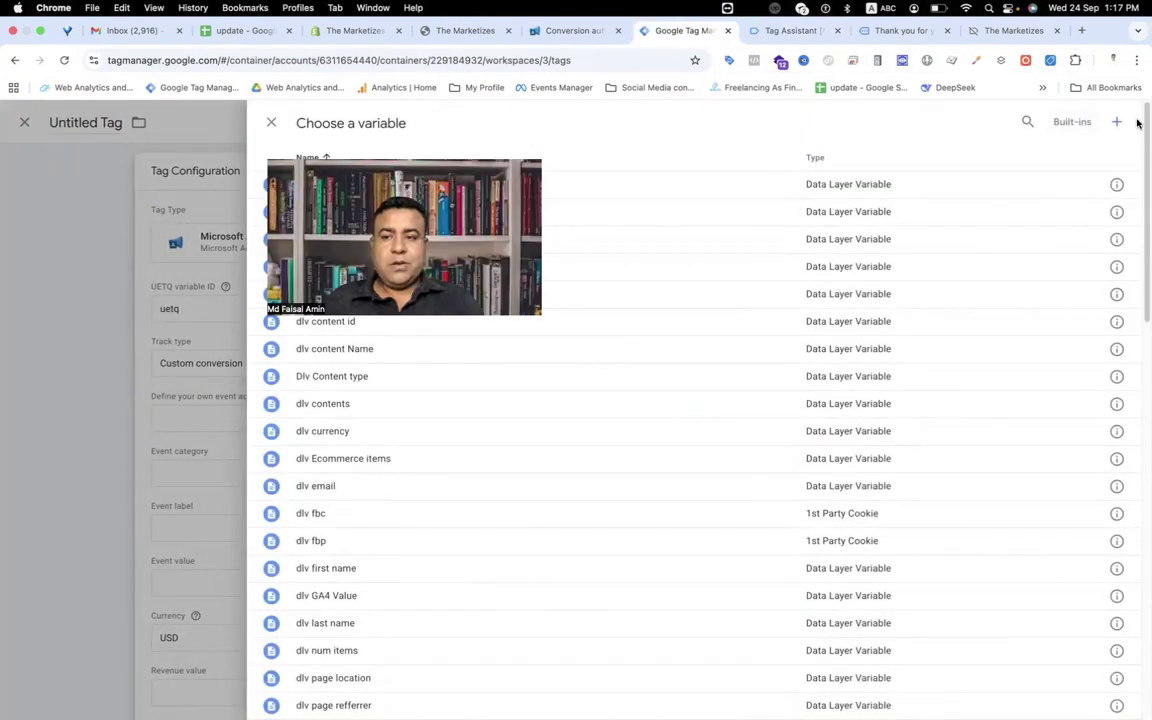
pyautogui.click(1117, 122)
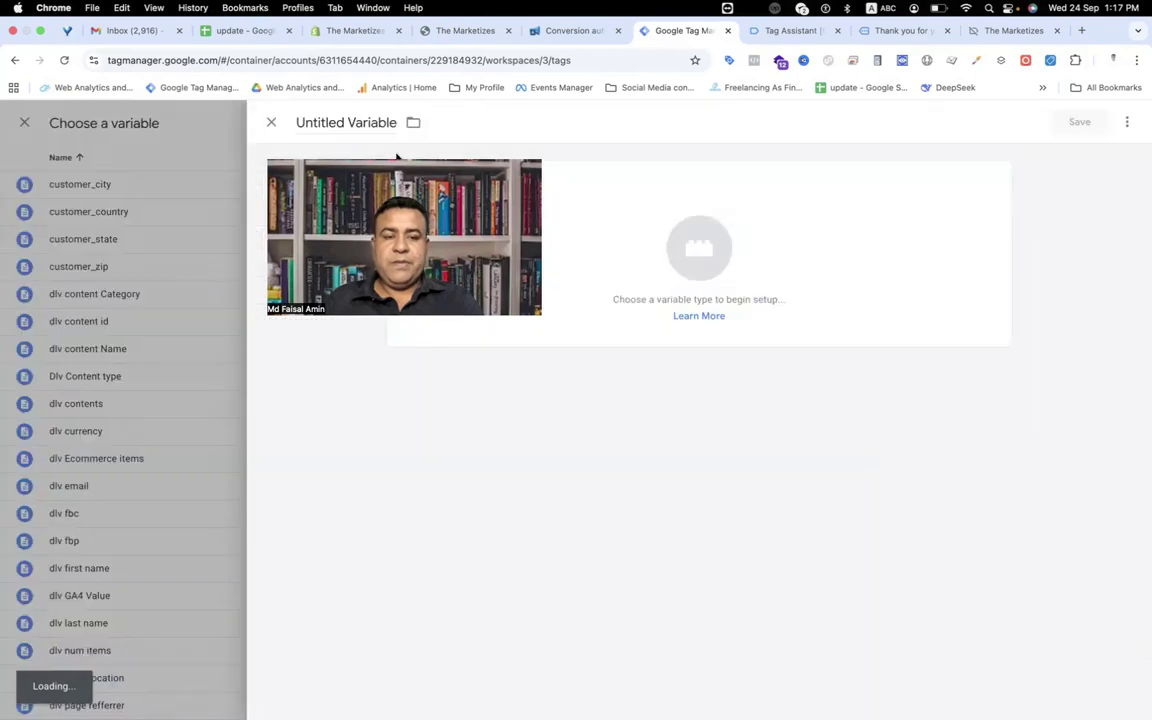
pyautogui.click(707, 249)
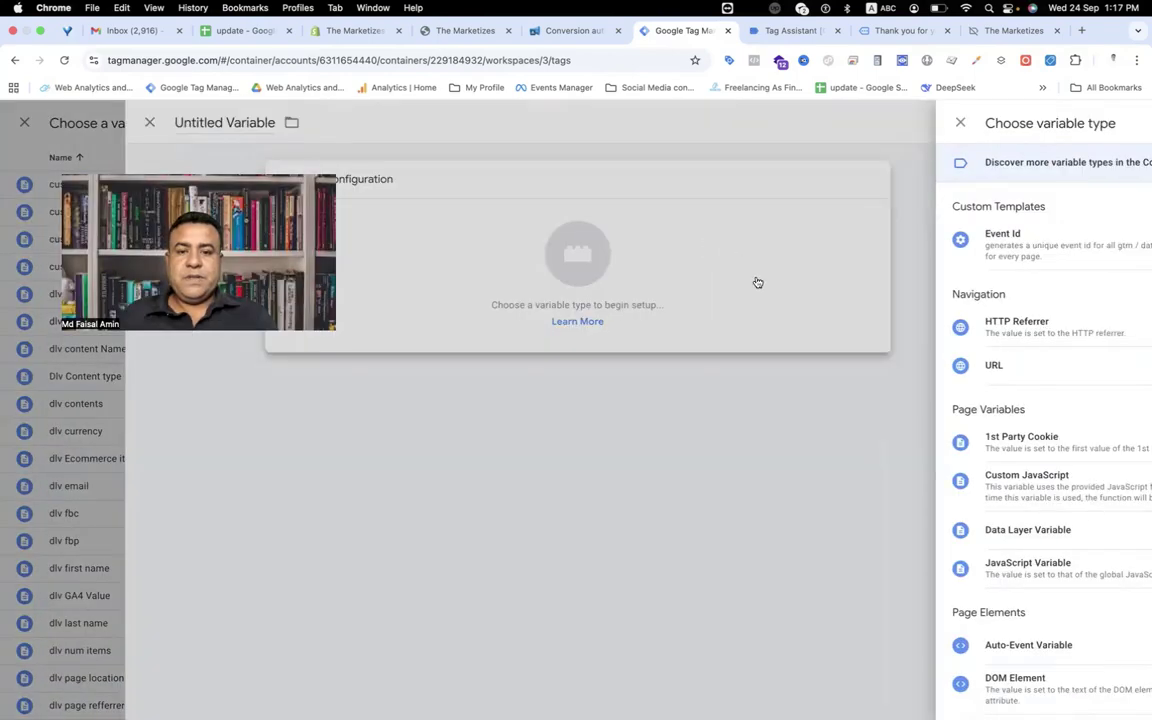
pyautogui.click(805, 529)
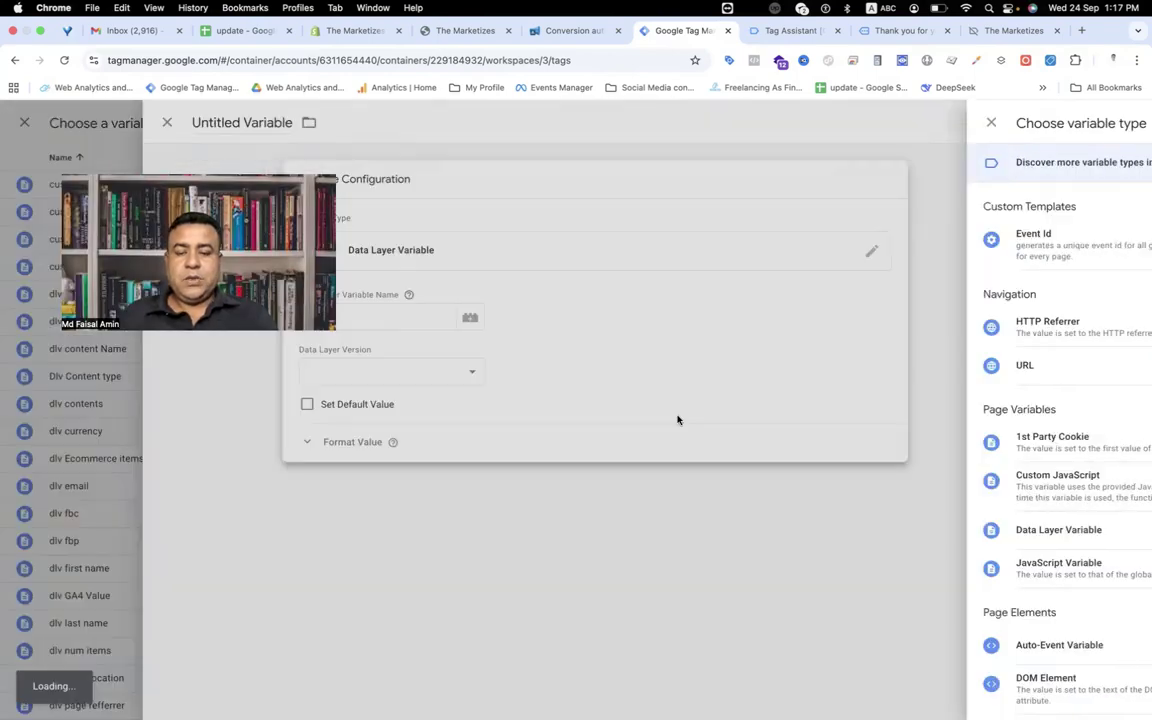
pyautogui.click(461, 318)
pyautogui.write('ecommerce.v')
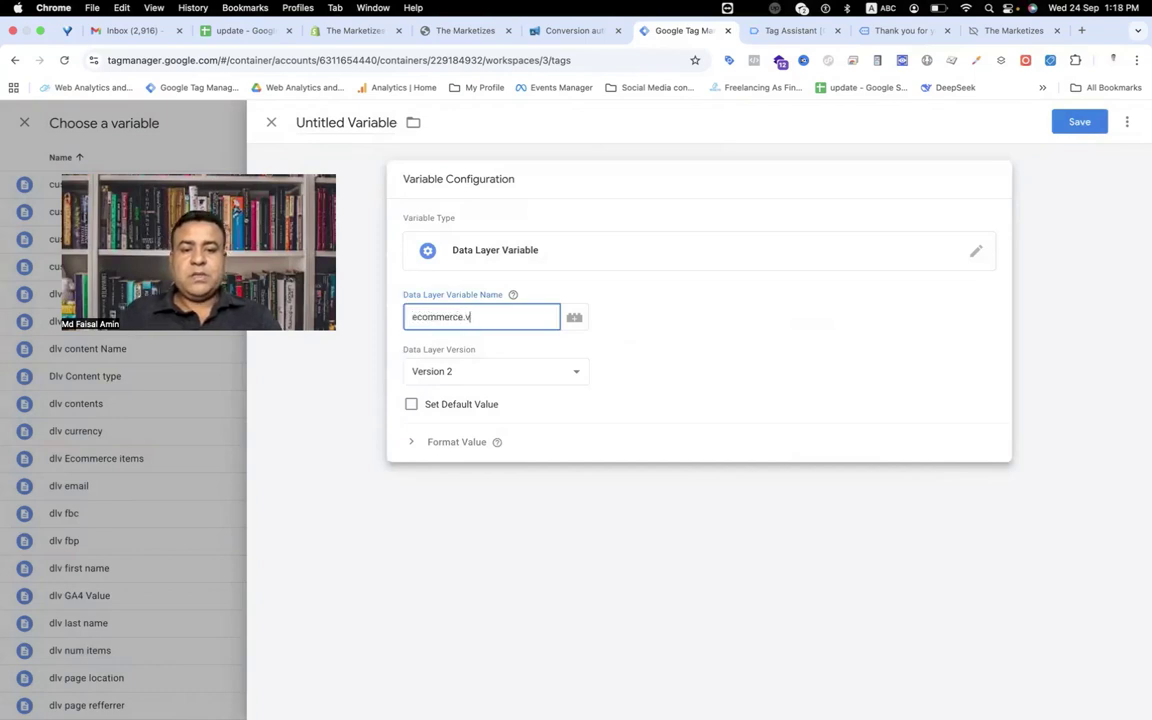
pyautogui.write('alue')
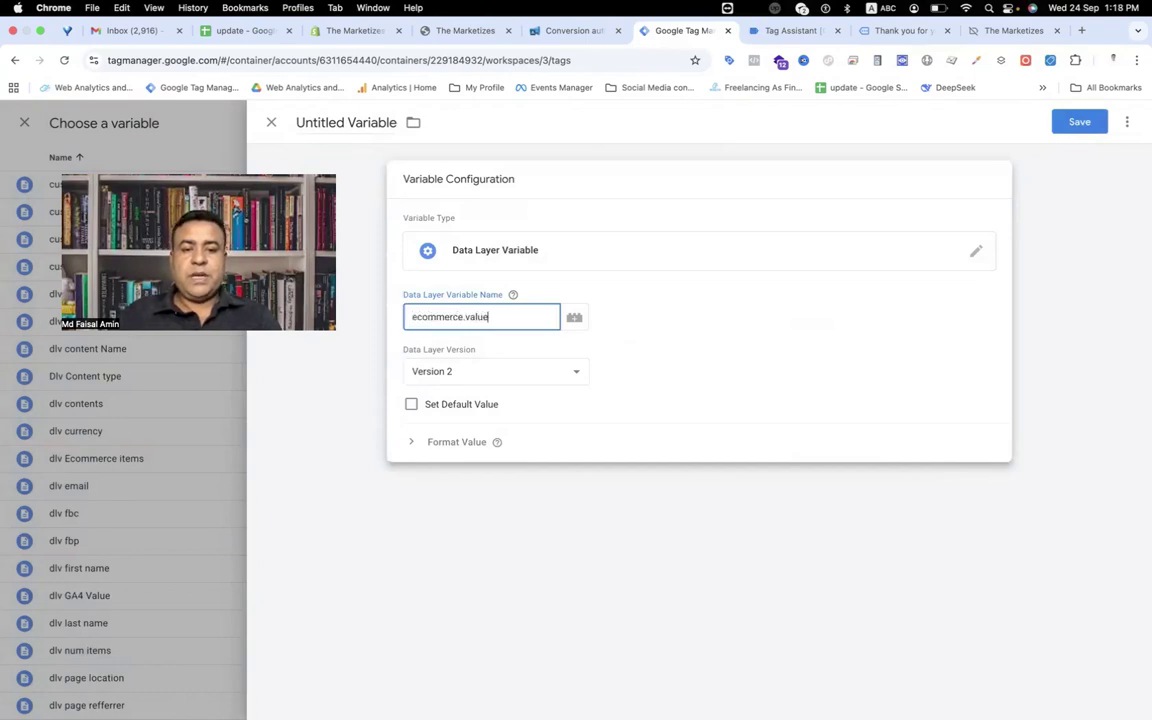
# - Name the variable "dlv value for bing" and save it as the tag's event value
pyautogui.click(329, 120)
pyautogui.write('dl')
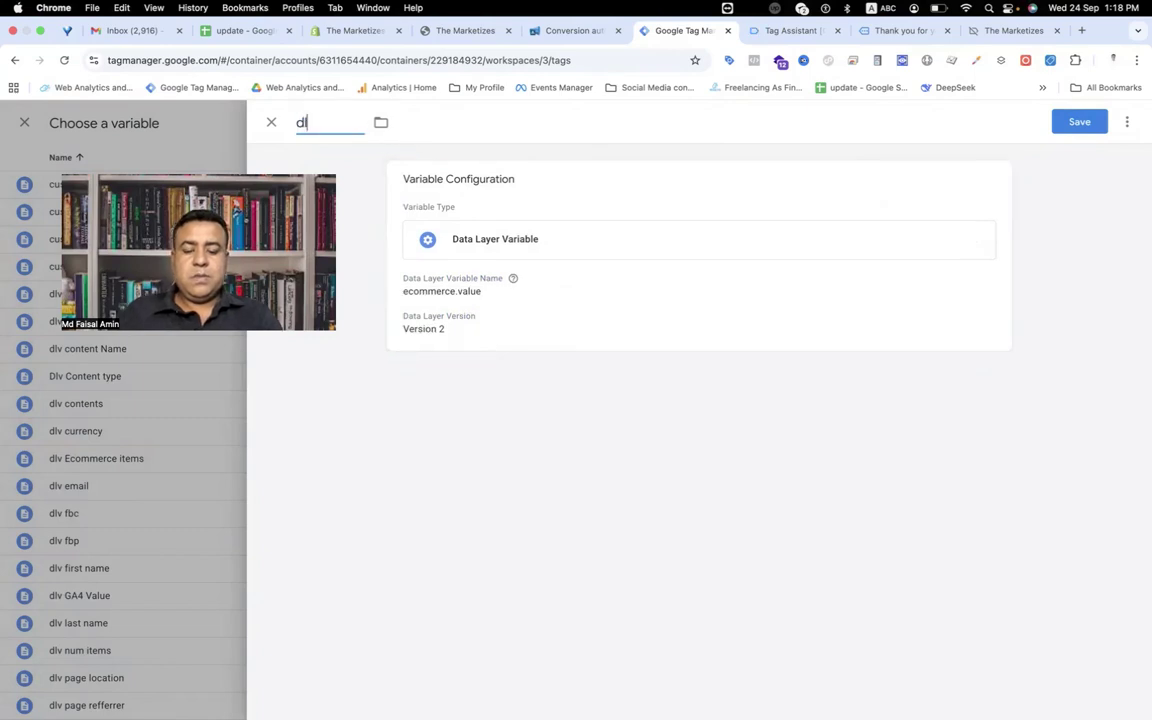
pyautogui.write('v valu for')
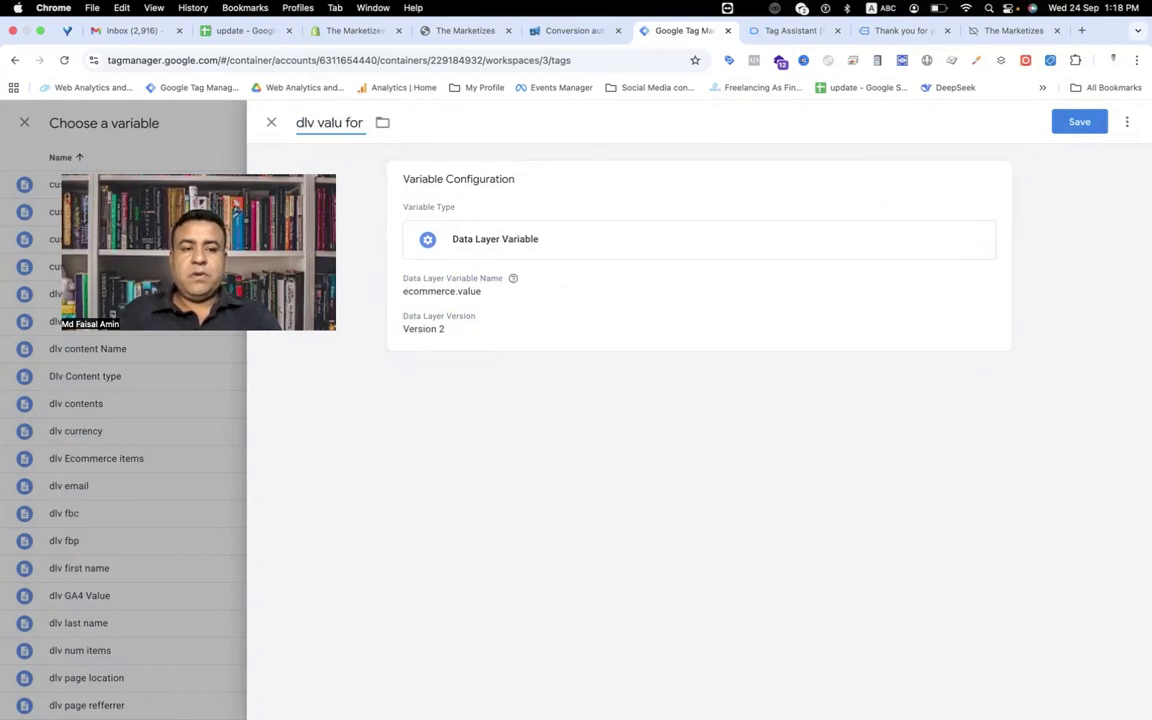
pyautogui.write(' bing')
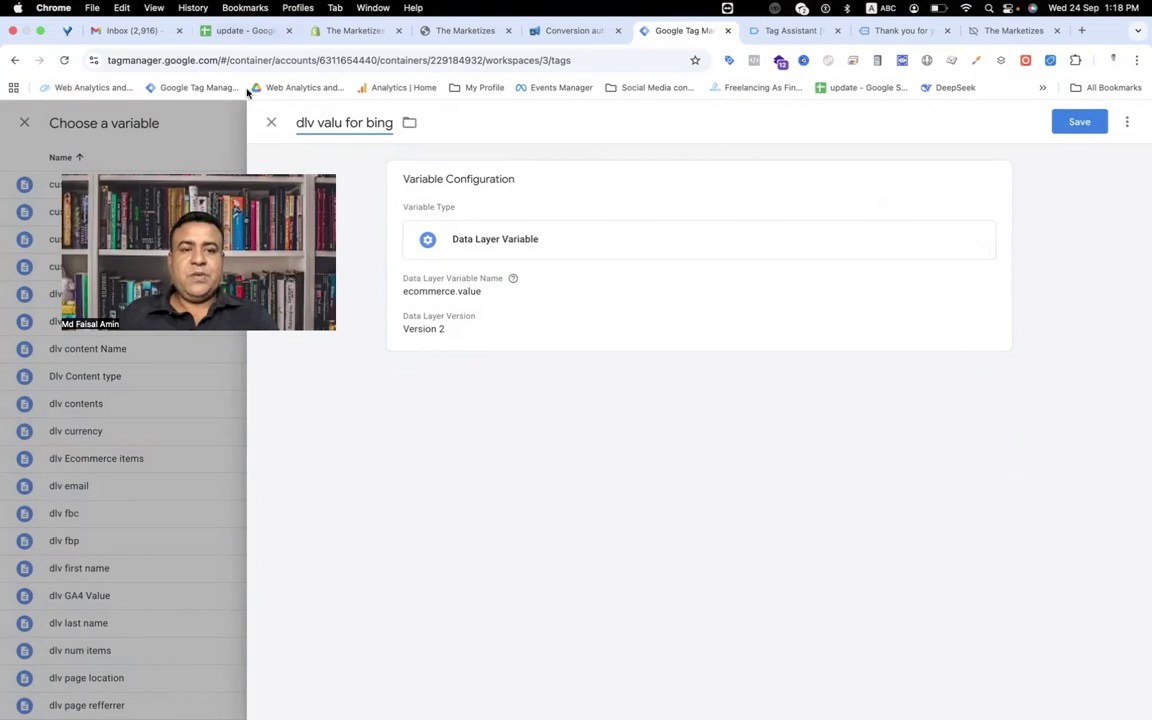
pyautogui.click(344, 122)
pyautogui.write('e')
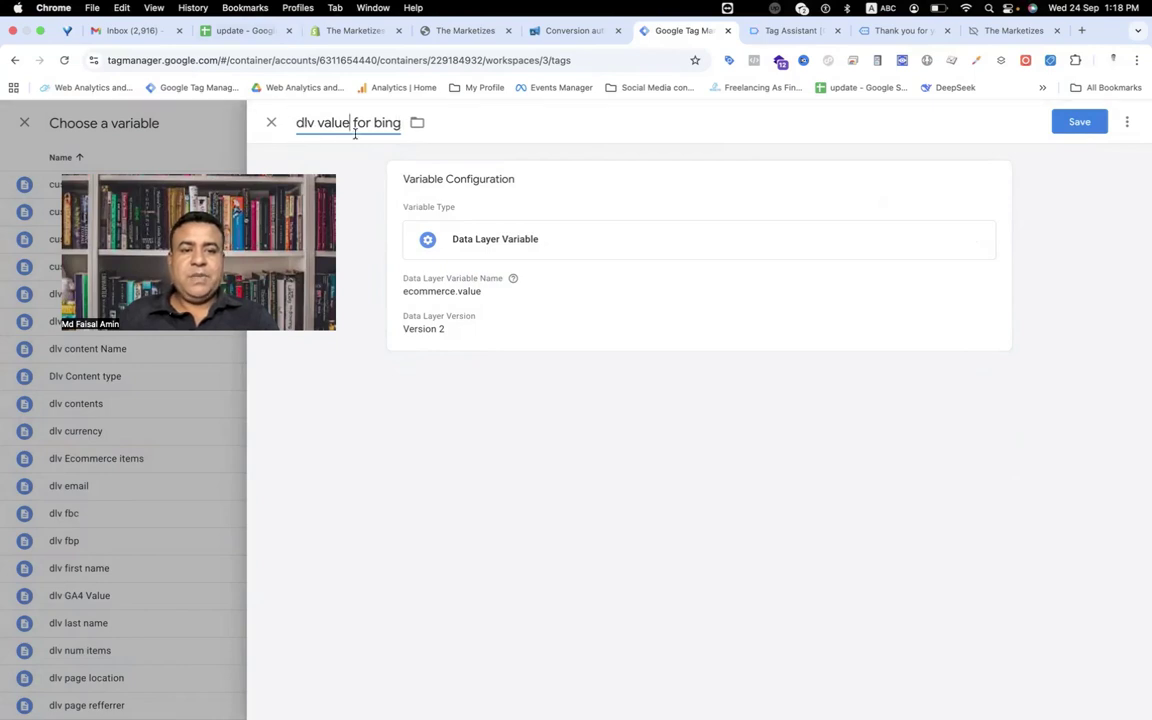
pyautogui.click(1075, 122)
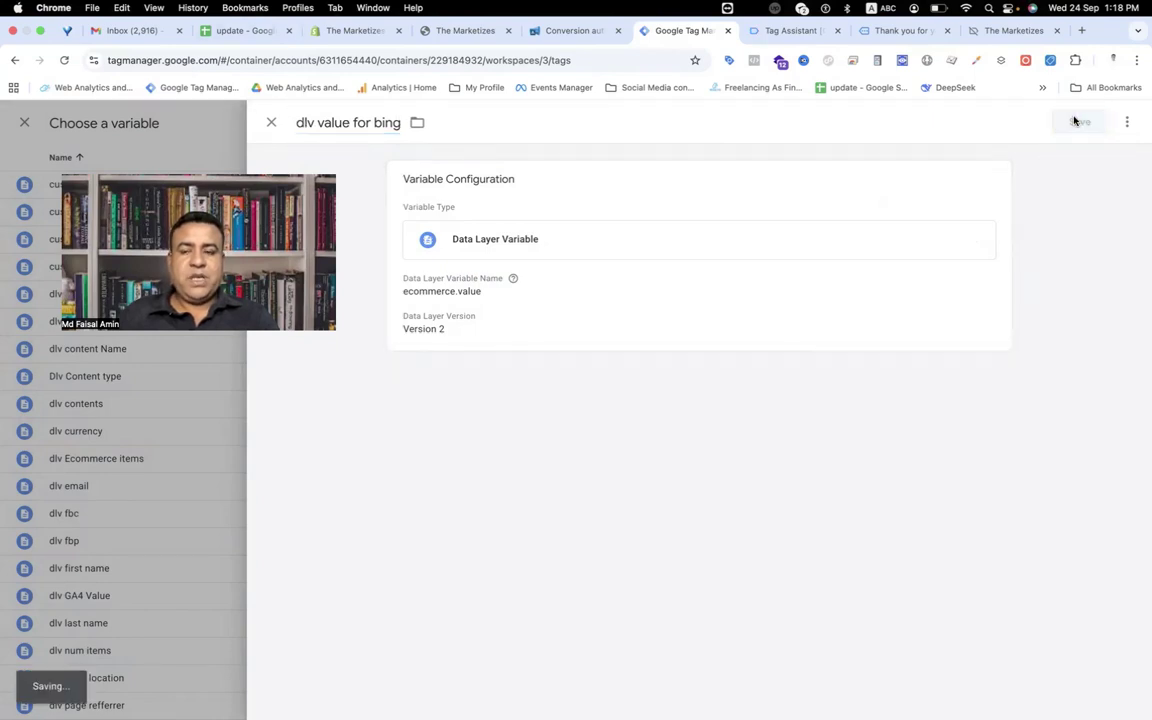
pyautogui.scroll(-5, 445, 455)
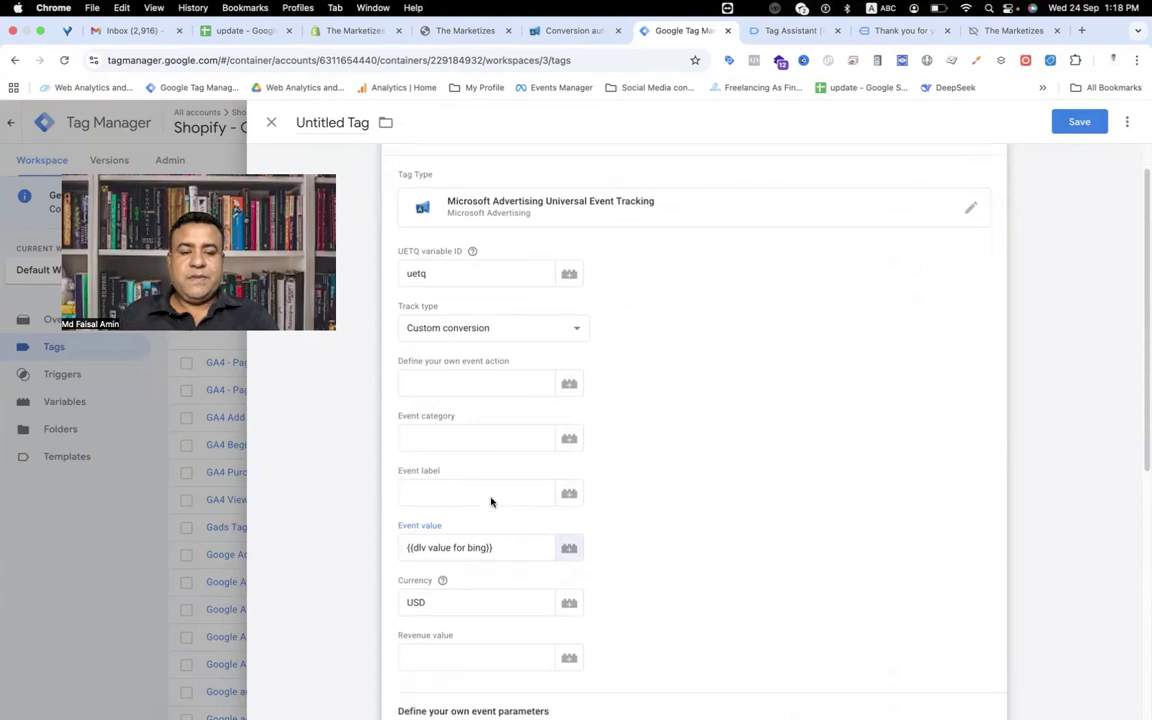
# - Clear the tag's default currency and check Tag Assistant for the currency key in the purchase event's ecommerce object
pyautogui.doubleClick(444, 456)
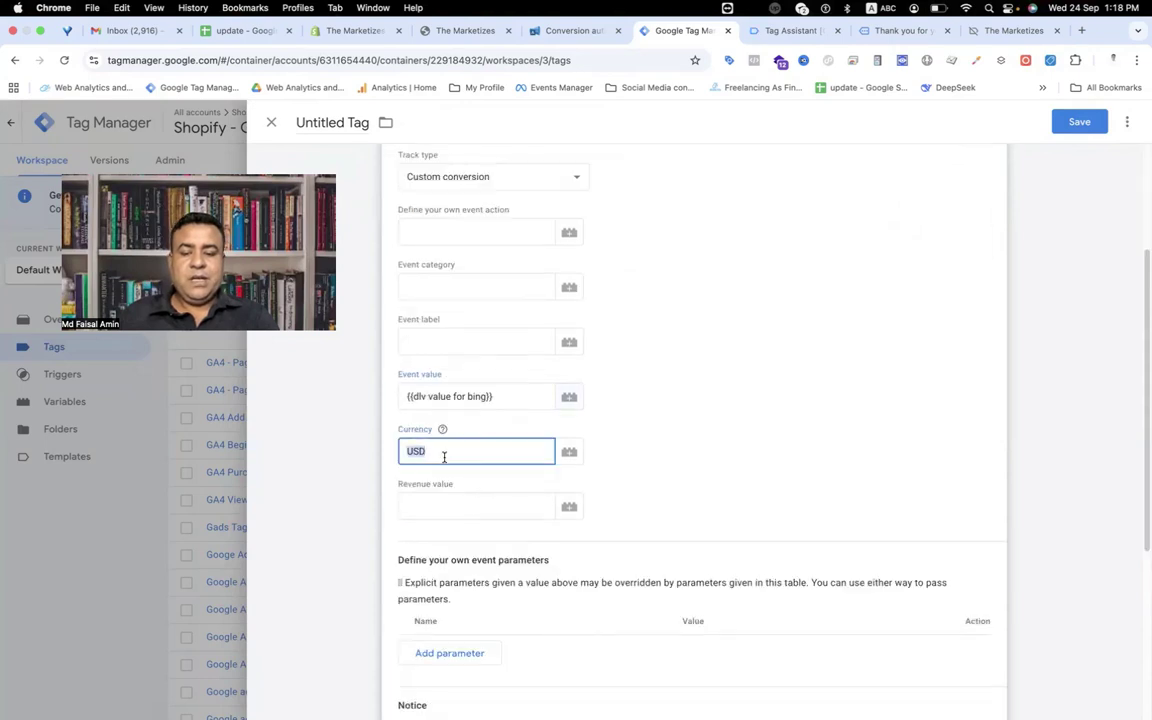
pyautogui.press('BackSpace')
pyautogui.click(569, 452)
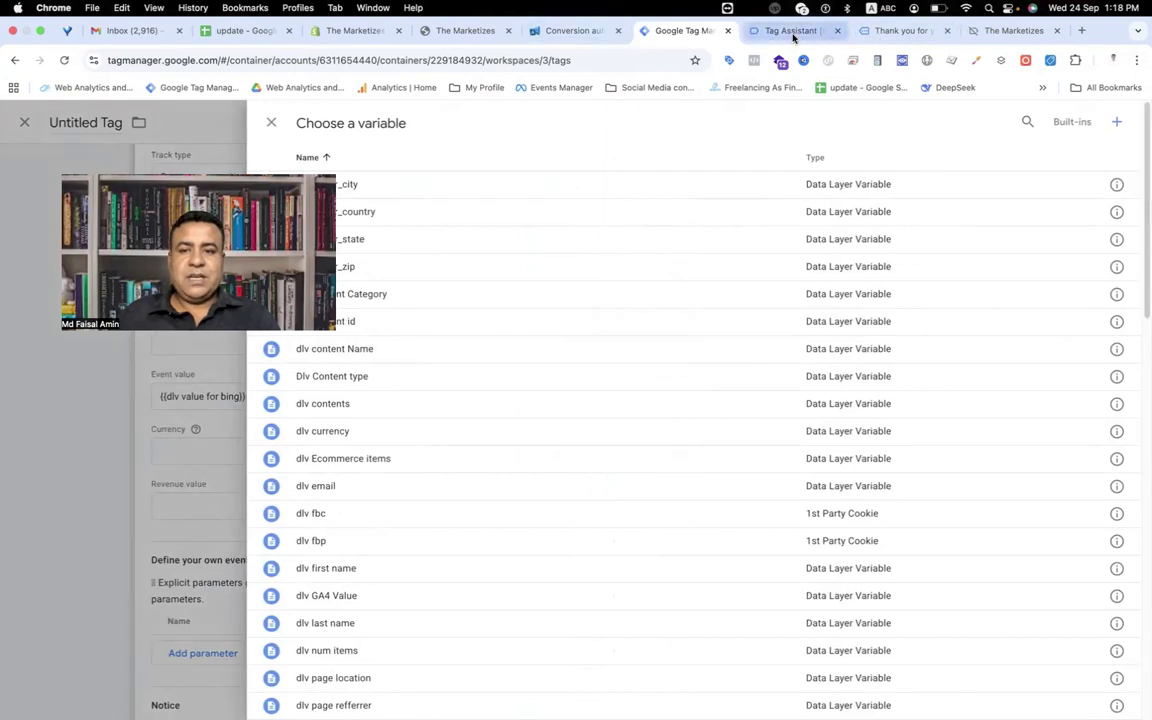
pyautogui.click(818, 36)
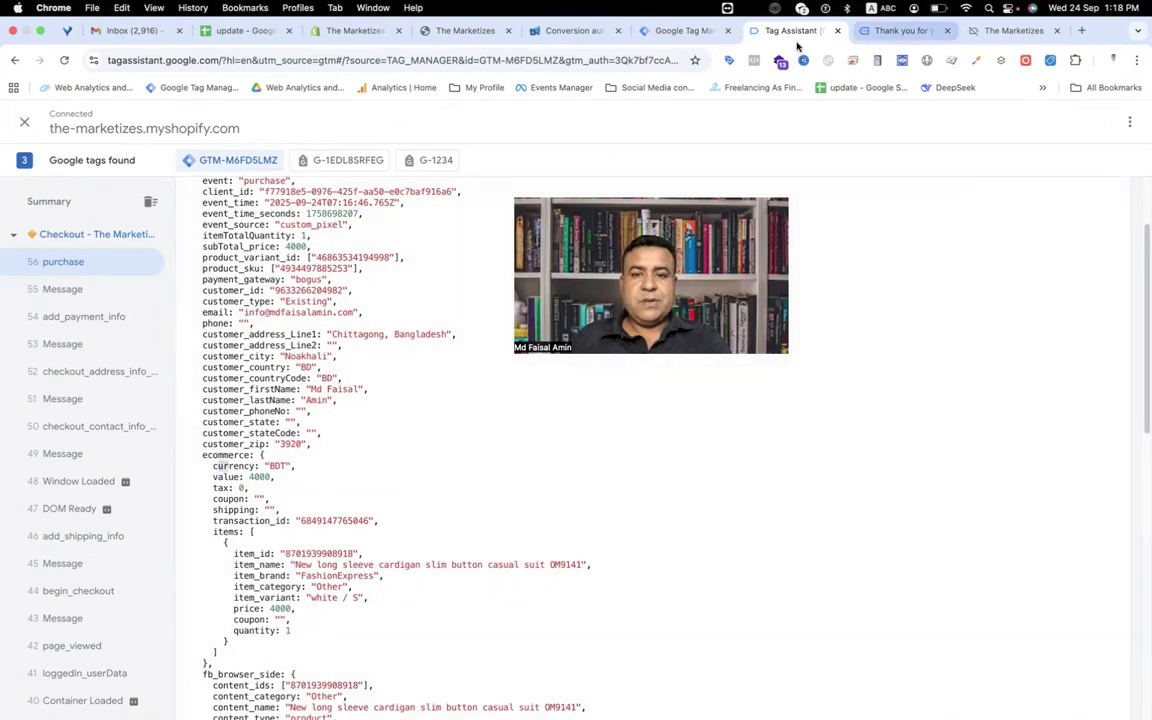
# - Back in Google Tag Manager, create a Data Layer Variable for the tag's currency with the variable name ecommerce.currency
pyautogui.click(678, 30)
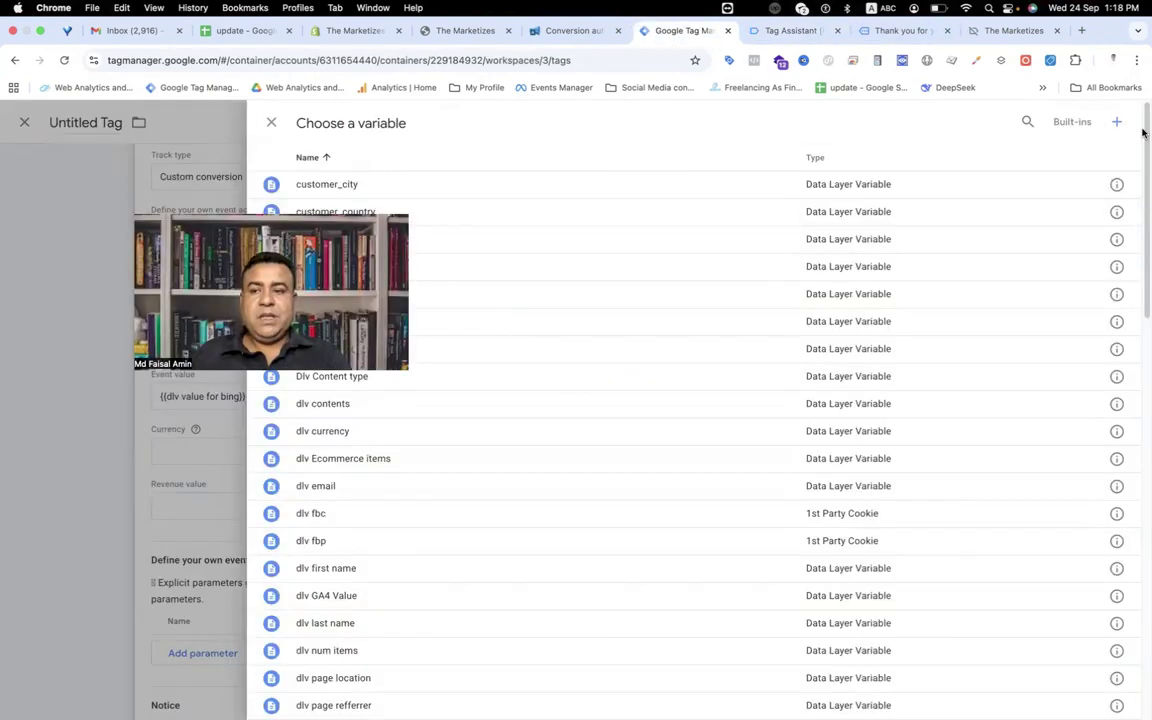
pyautogui.click(1117, 121)
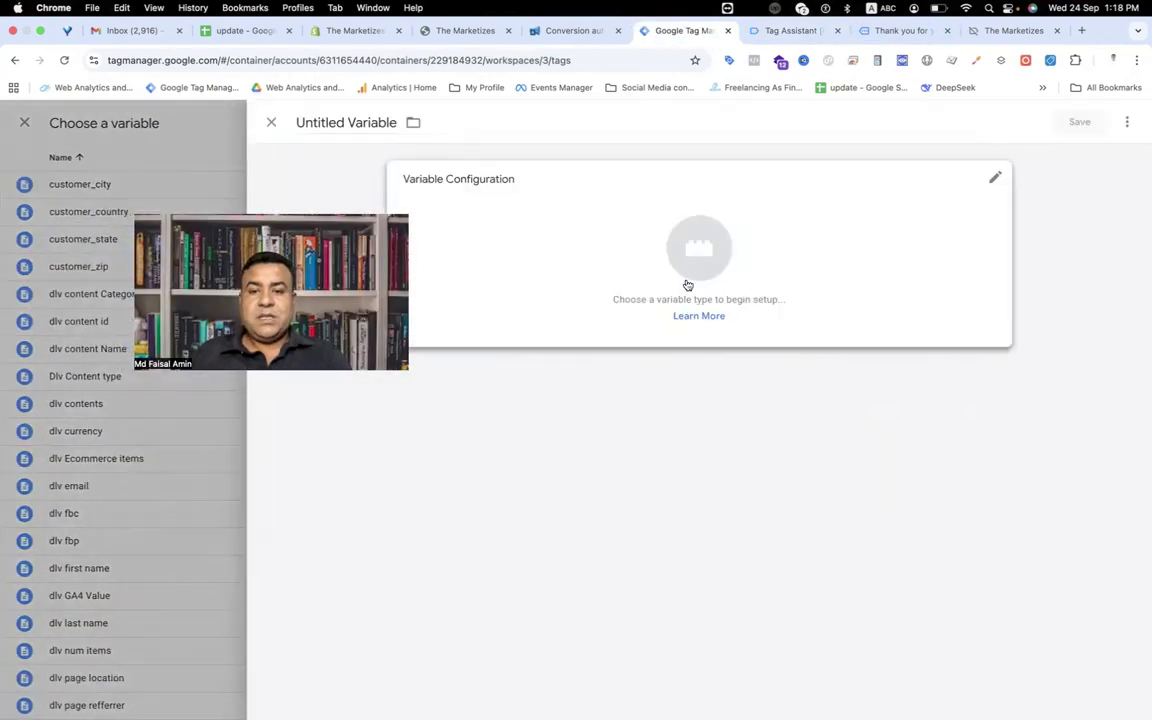
pyautogui.click(689, 265)
pyautogui.click(771, 531)
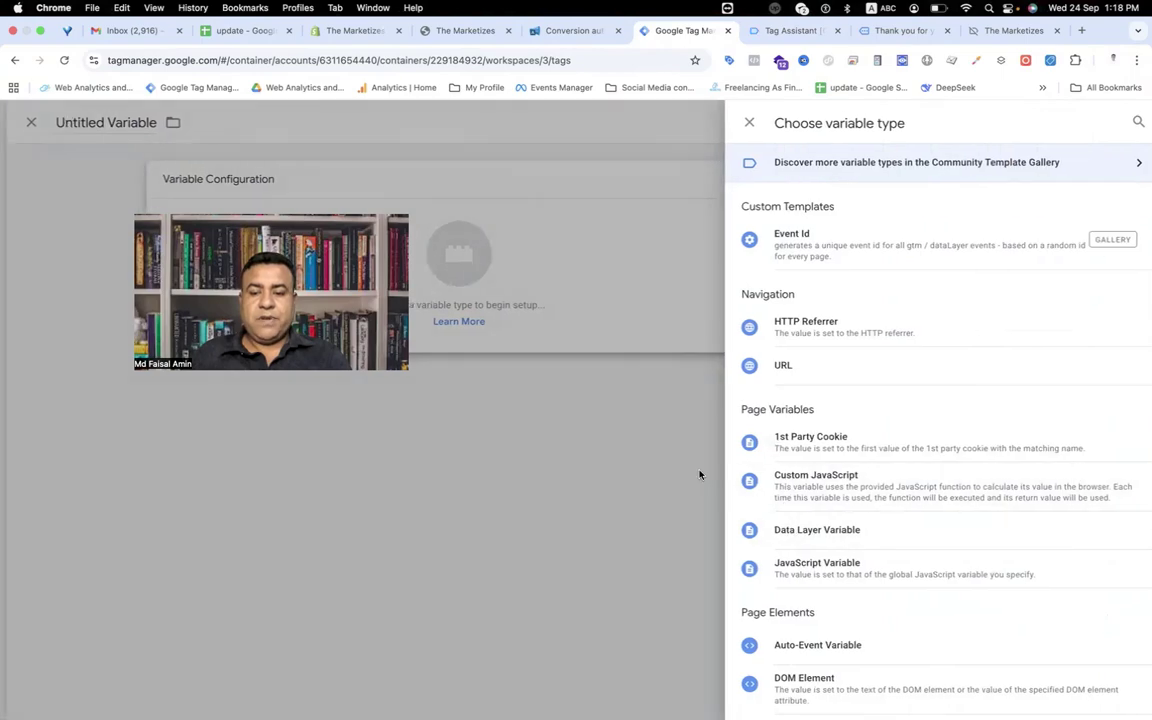
pyautogui.write('e')
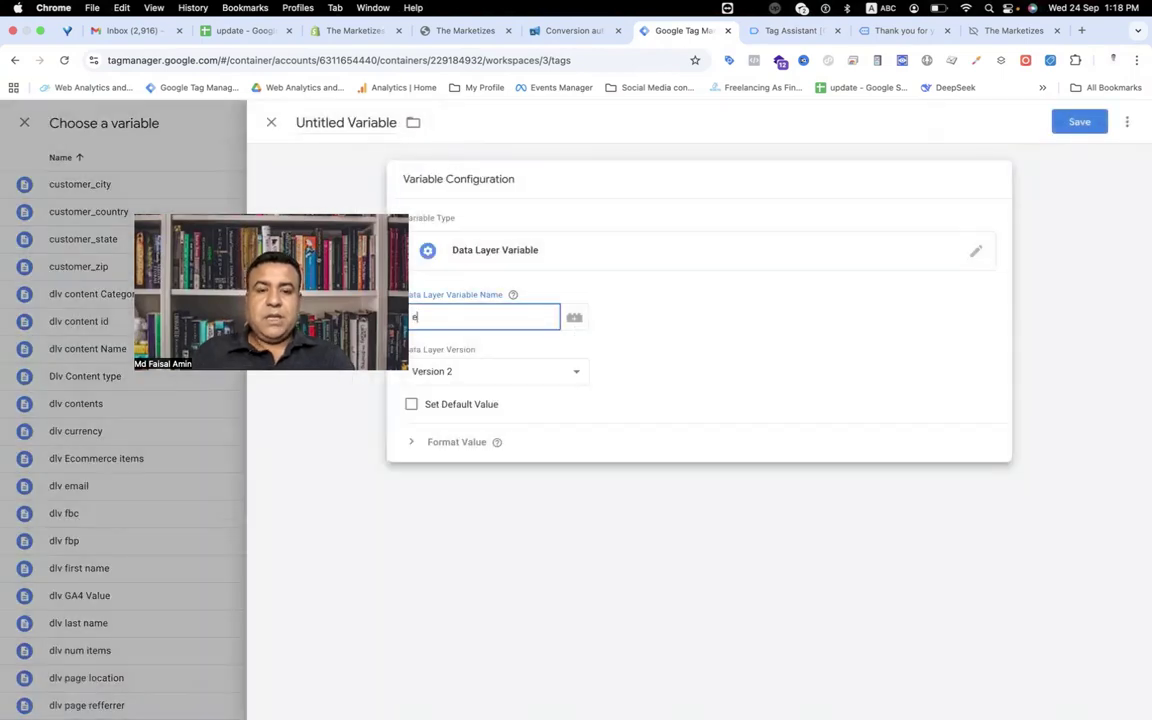
pyautogui.write('commerce')
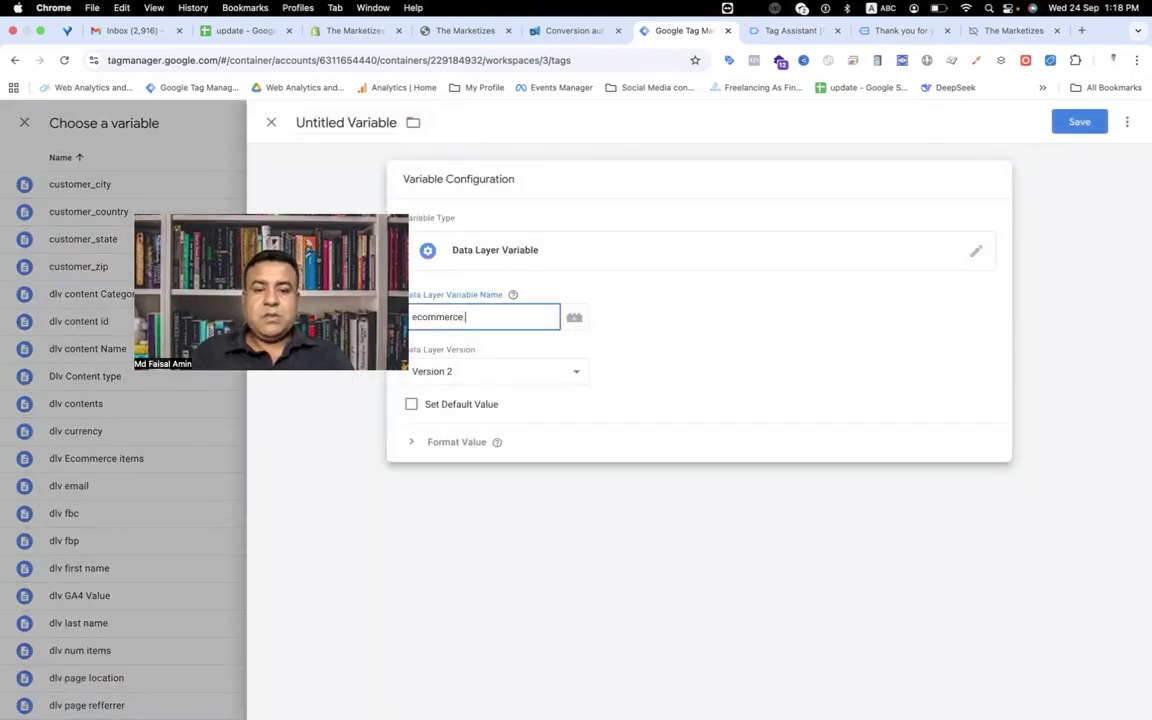
pyautogui.write('.currency')
# - Name the variable "dlv bing currency" and save it as the tag's currency
pyautogui.click(346, 122)
pyautogui.write('dlv')
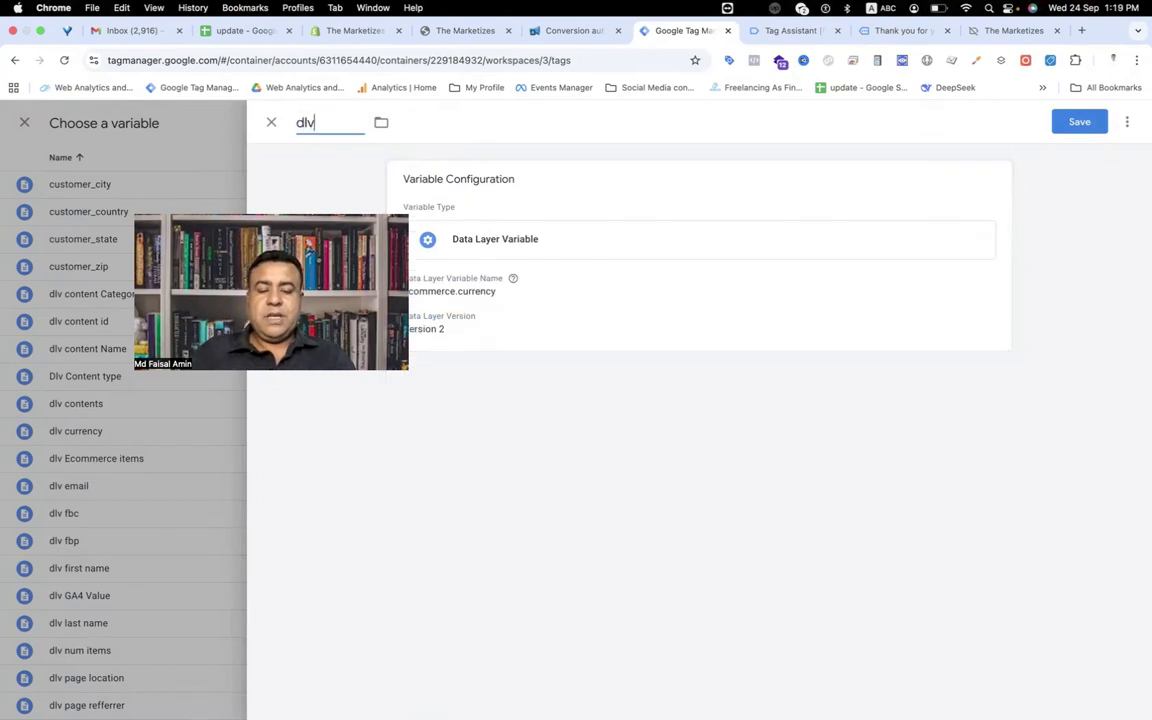
pyautogui.write(' bing currenc')
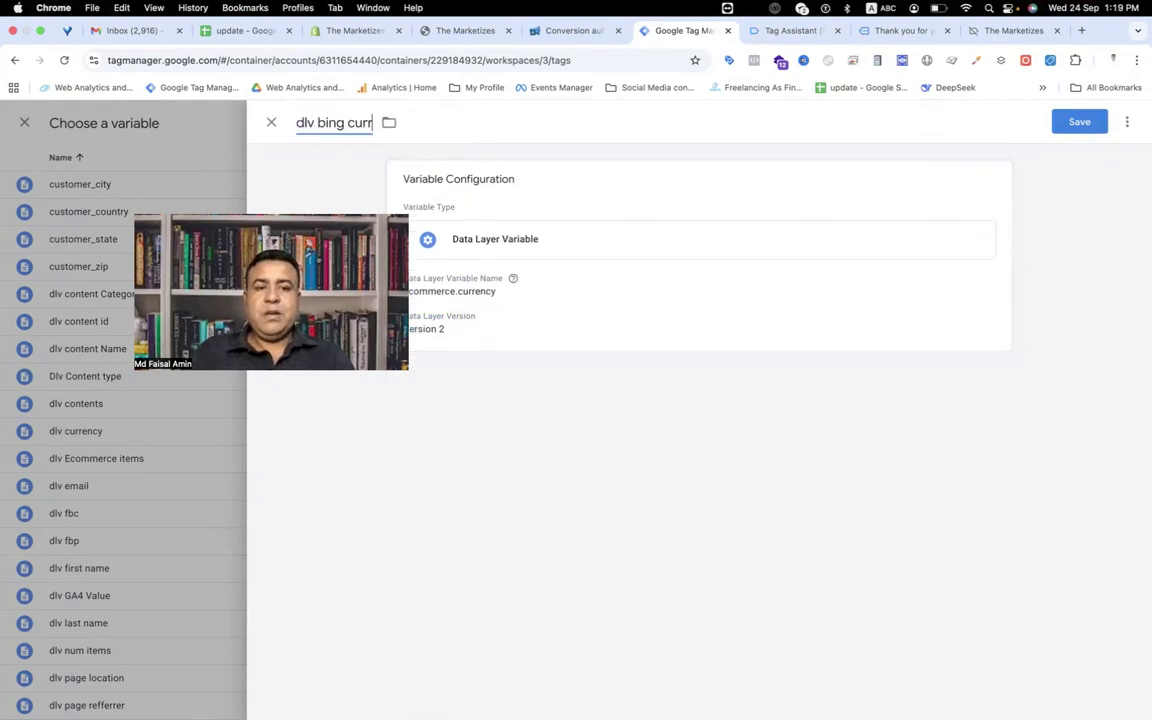
pyautogui.write('y')
pyautogui.click(1077, 121)
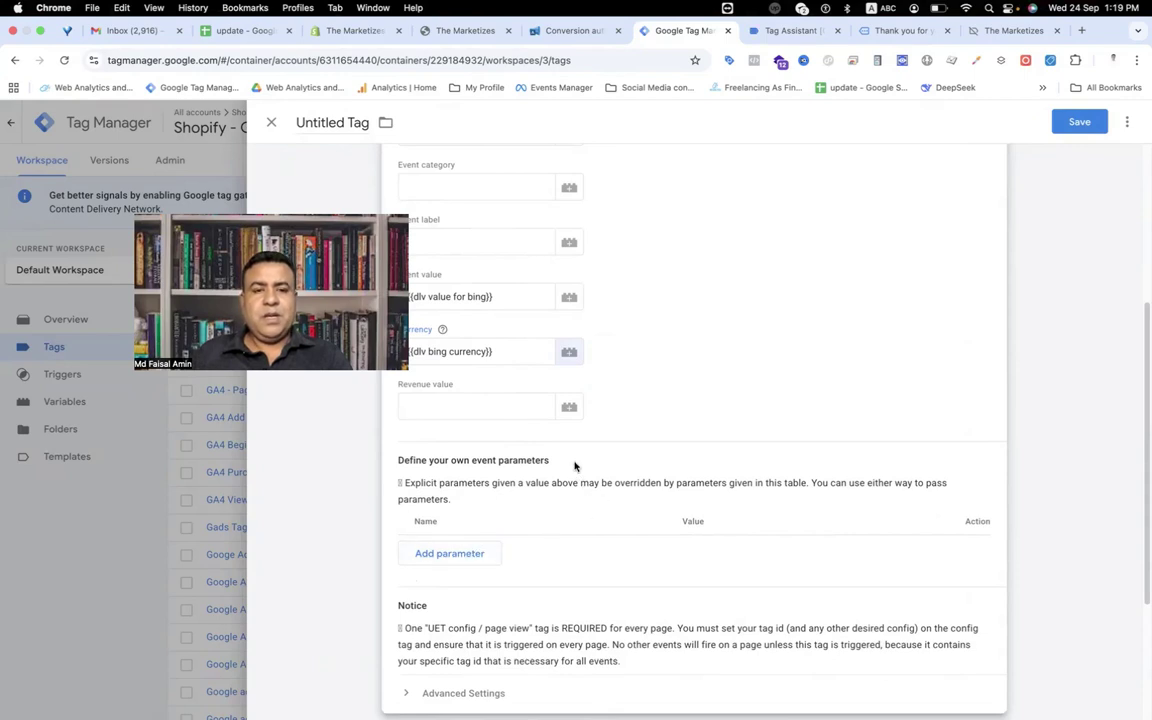
# - Set the custom conversion tag to fire on the existing "evnet purchase" trigger
pyautogui.scroll(-2, 574, 466)
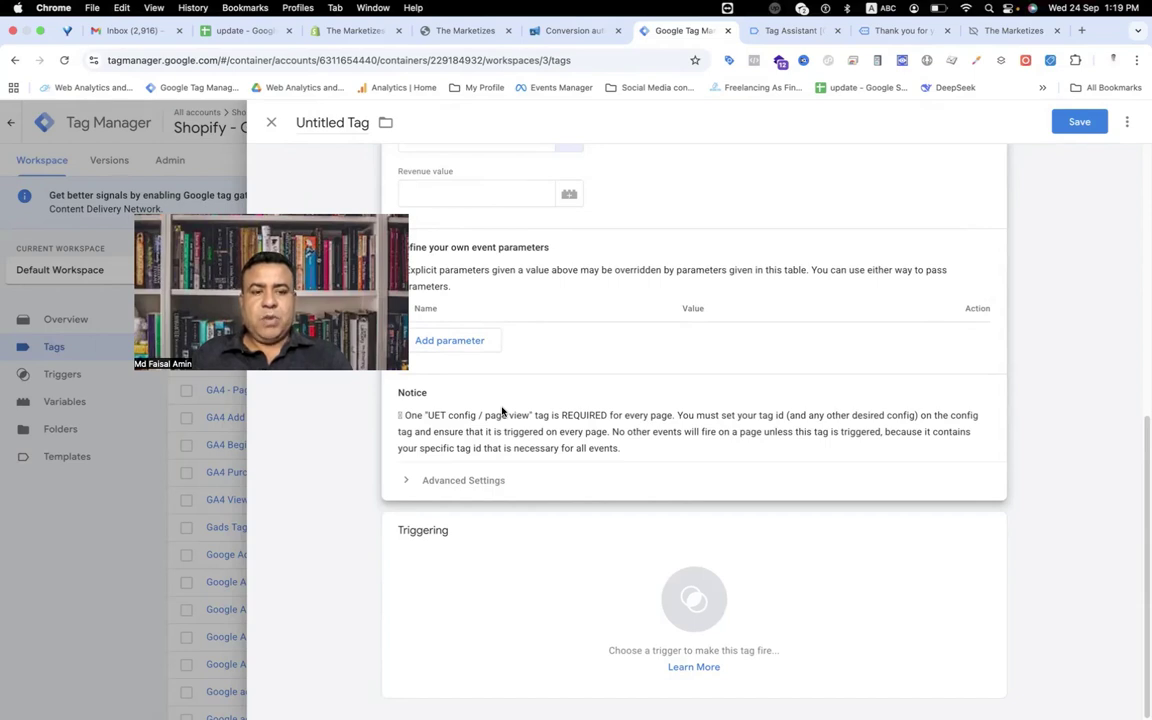
pyautogui.click(688, 603)
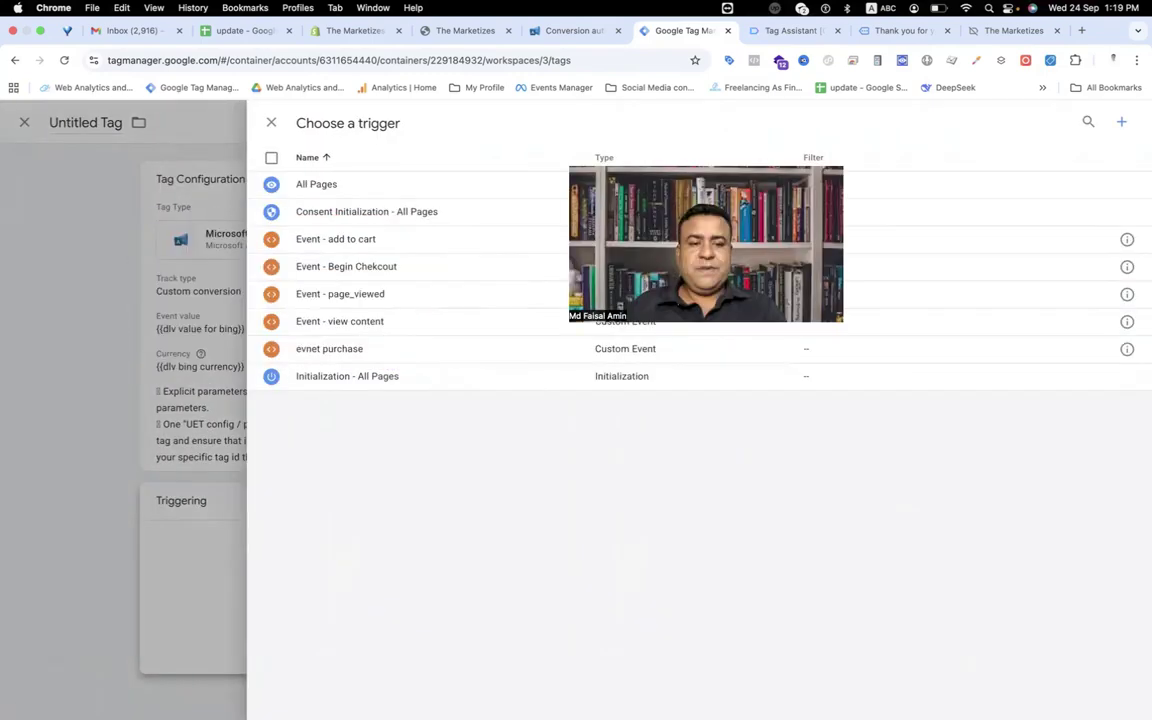
pyautogui.click(393, 350)
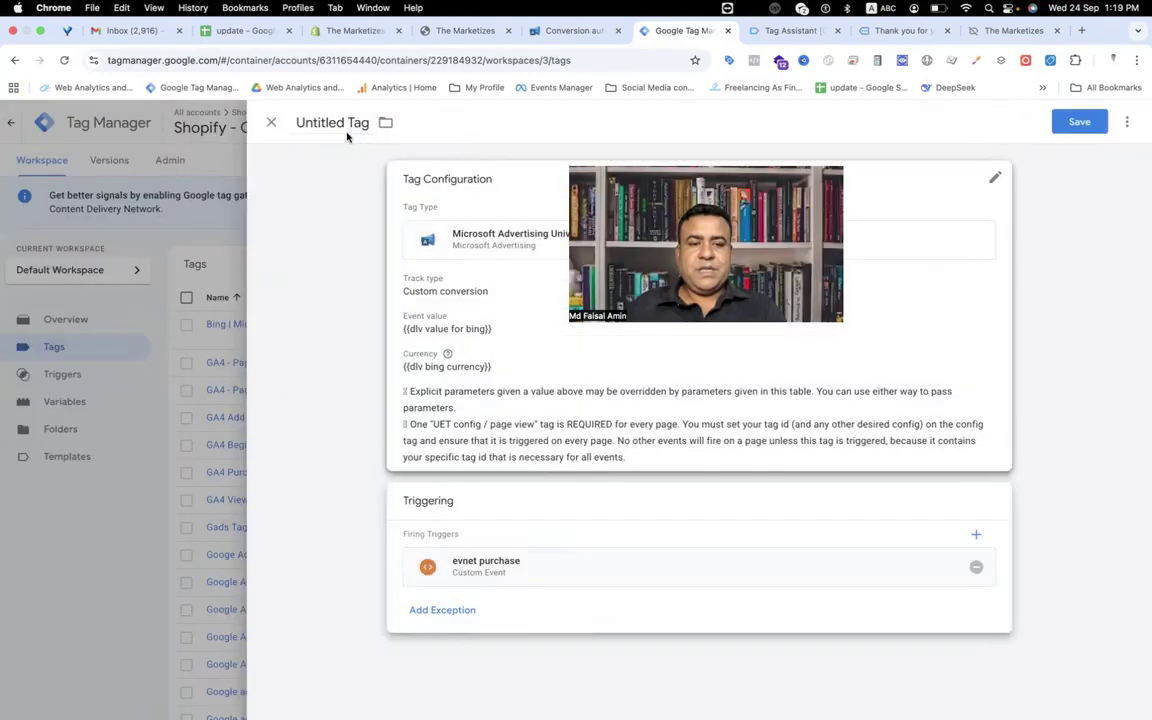
# - Name the tag "Bing | Microsoft | UET Purchase" and save it
pyautogui.click(337, 122)
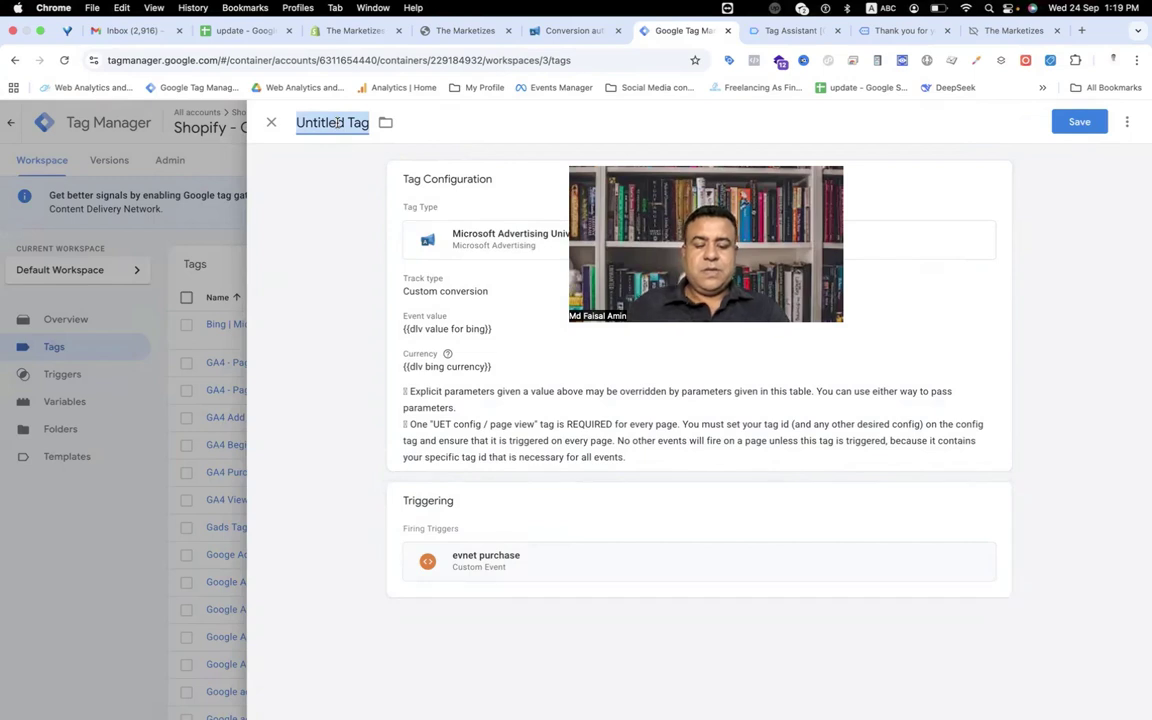
pyautogui.write('Bi')
pyautogui.press('BackSpace')
pyautogui.write('ing')
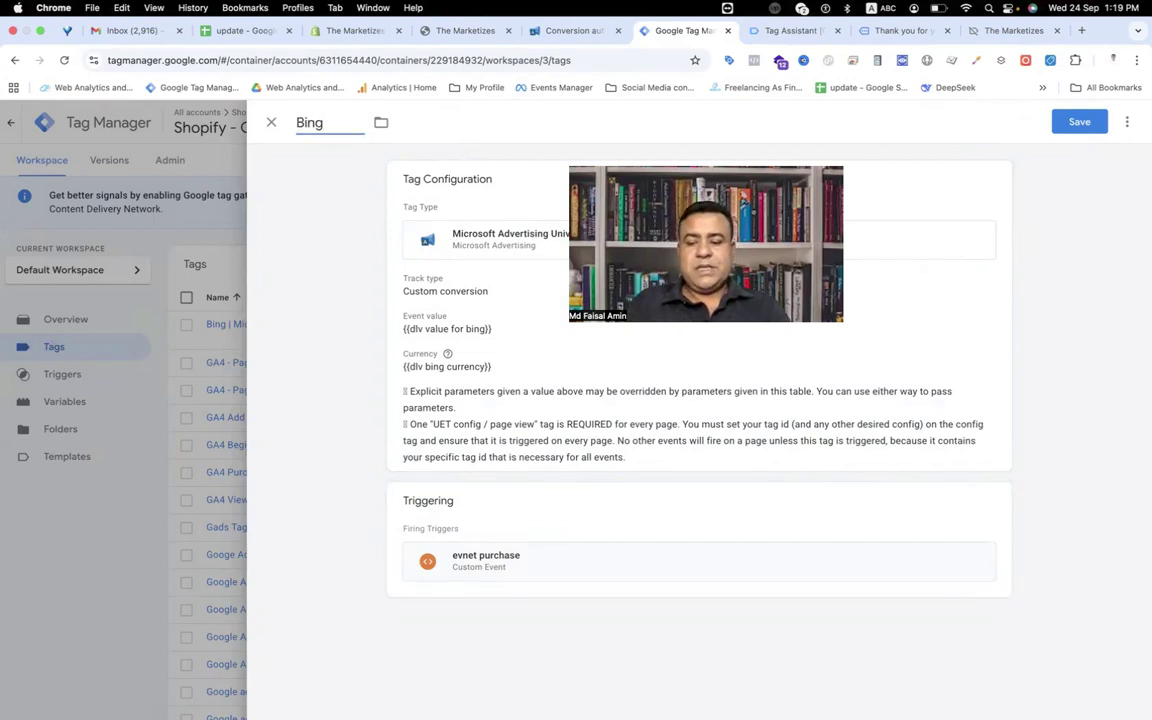
pyautogui.write(' | Microsoft | UE')
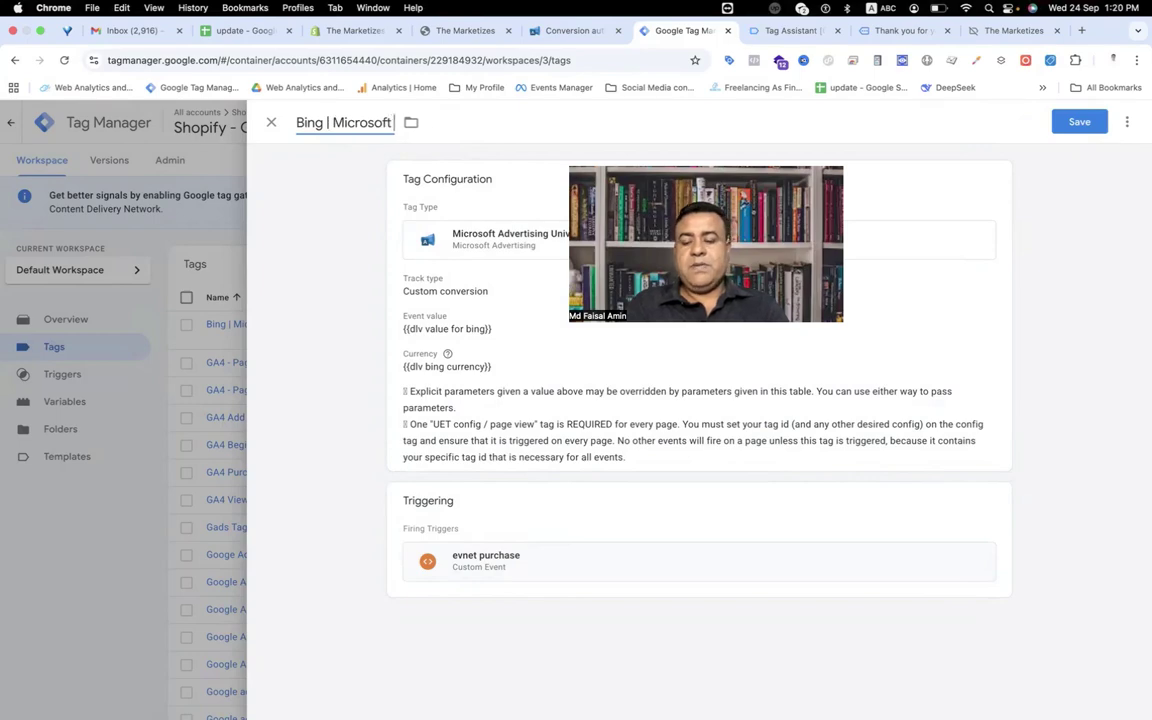
pyautogui.write('T Purchase')
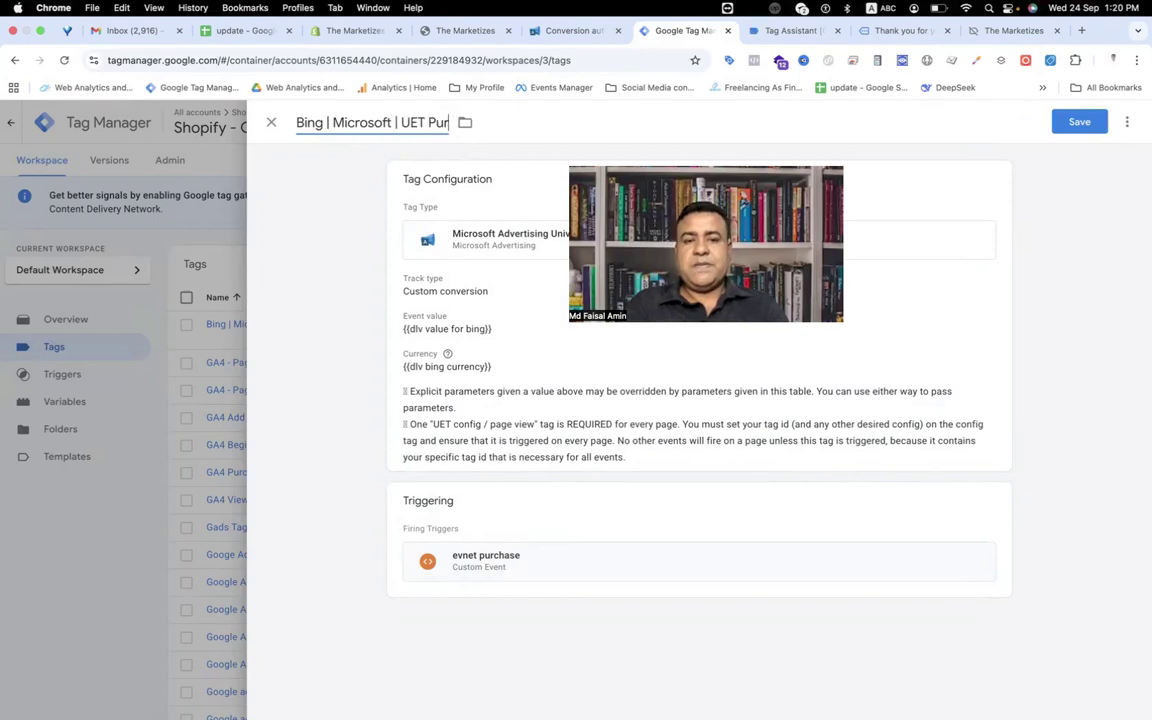
pyautogui.click(1080, 124)
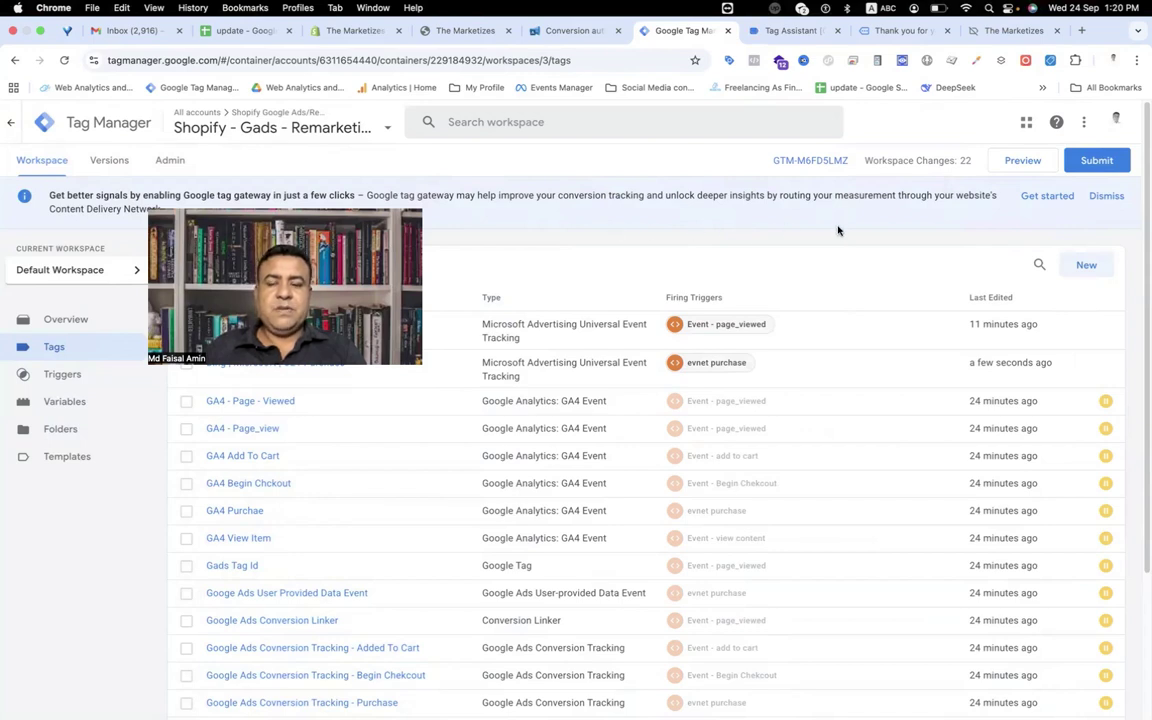
# - Preview the container, connect Tag Assistant to the Shopify store and switch to the connected storefront
pyautogui.click(1003, 166)
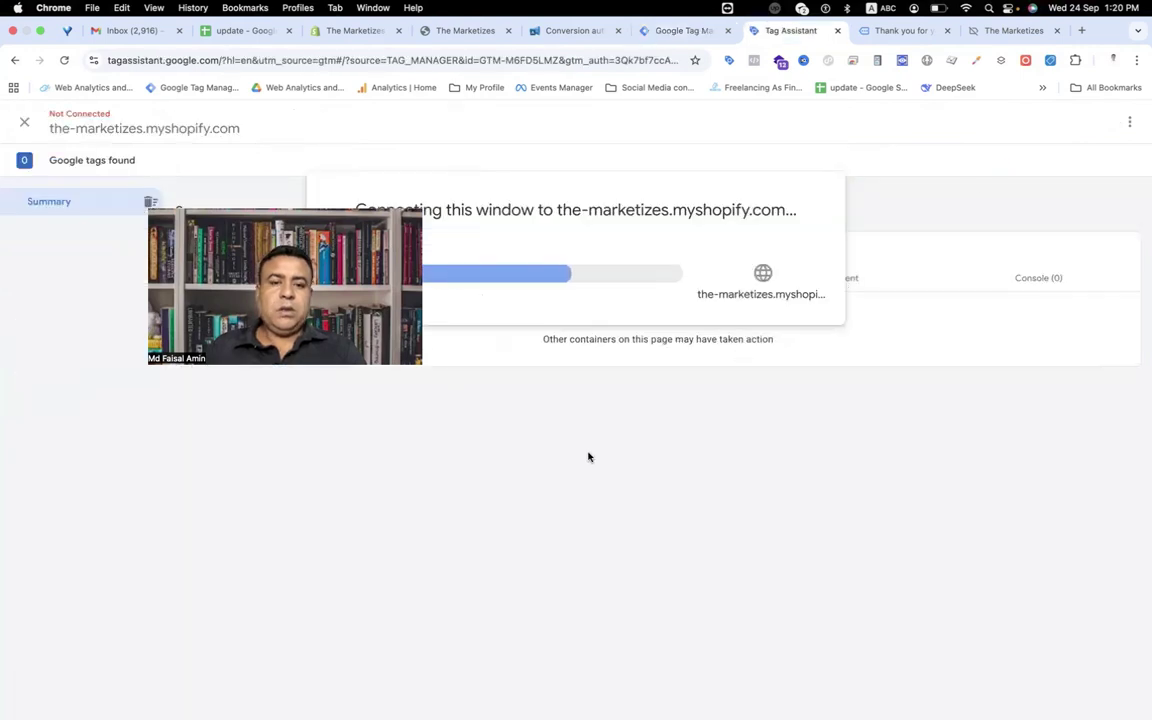
pyautogui.click(573, 362)
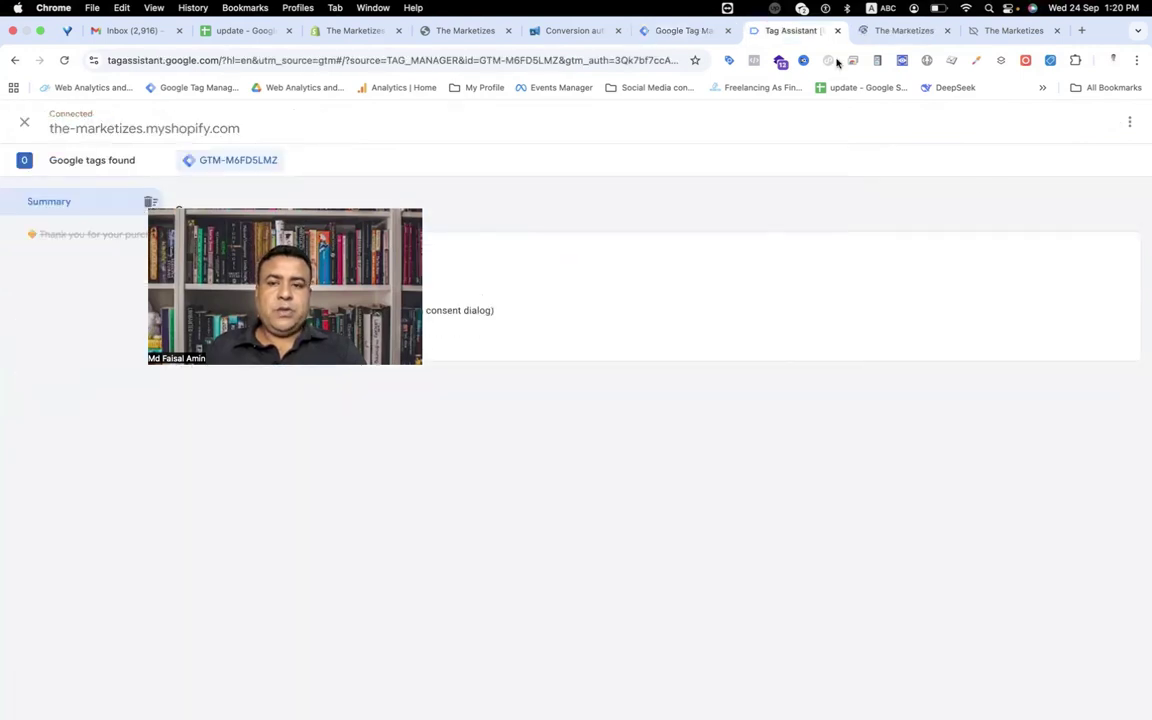
pyautogui.click(884, 27)
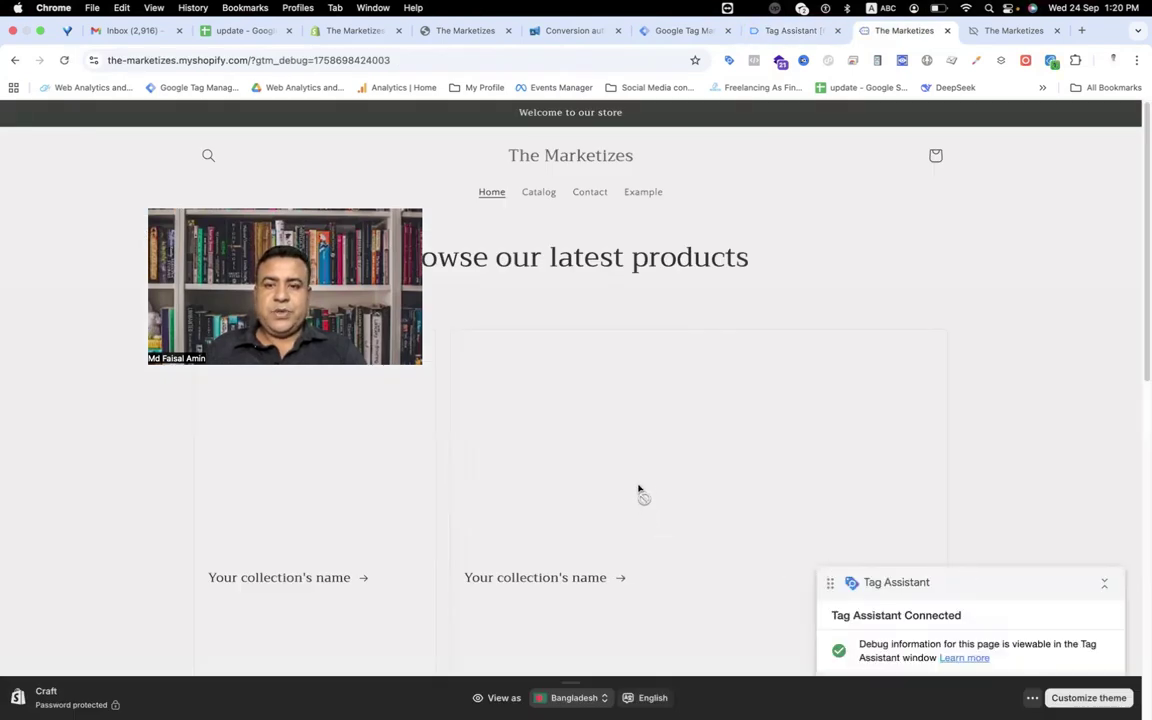
# - Add the Flare Jeans product to the cart and check out, placing a test order paid by credit card
pyautogui.scroll(-15, 645, 480)
pyautogui.click(643, 313)
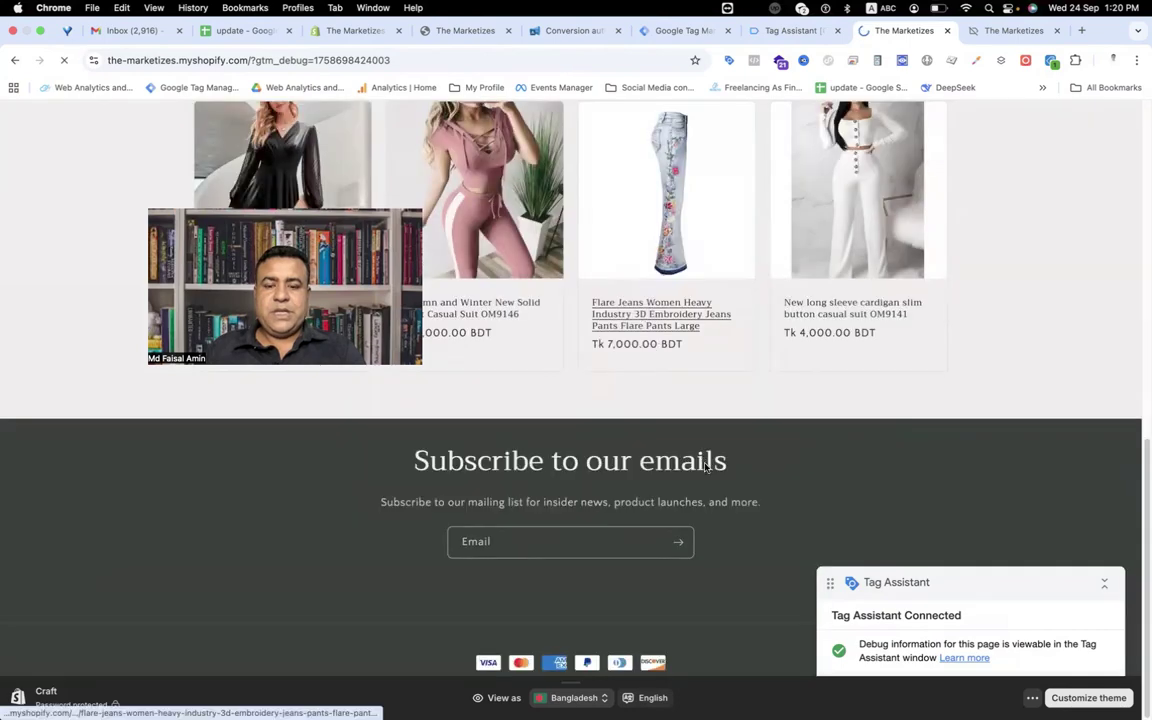
pyautogui.scroll(-3, 788, 538)
pyautogui.click(788, 538)
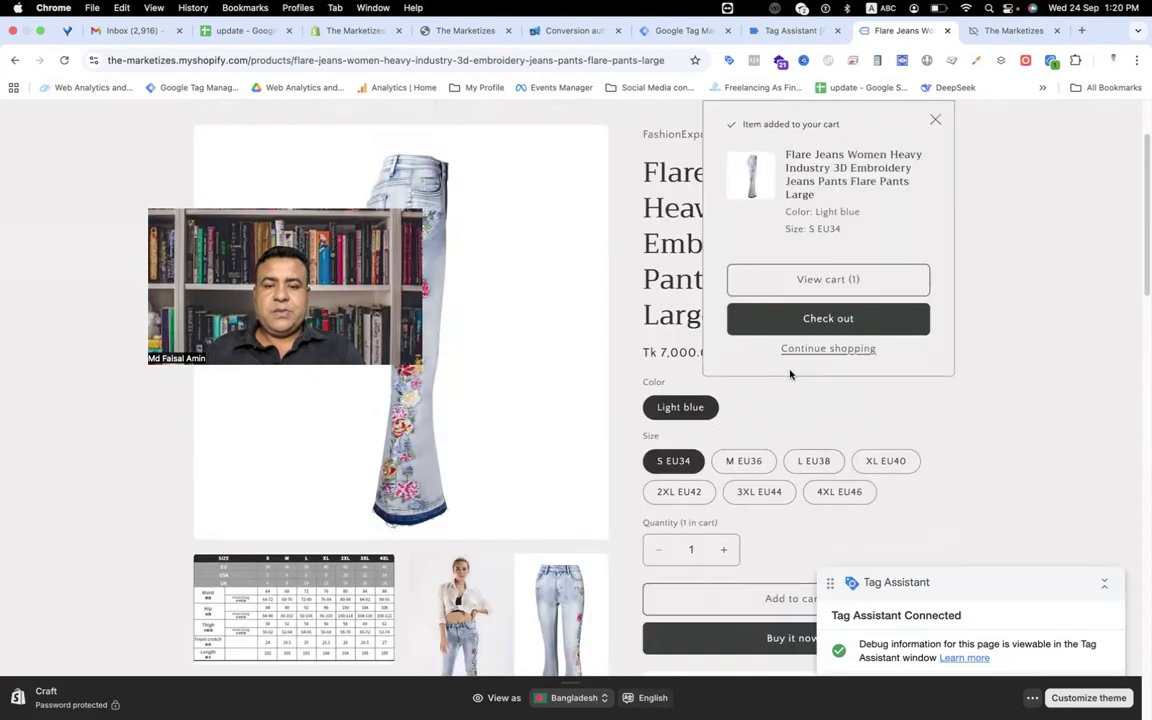
pyautogui.click(817, 322)
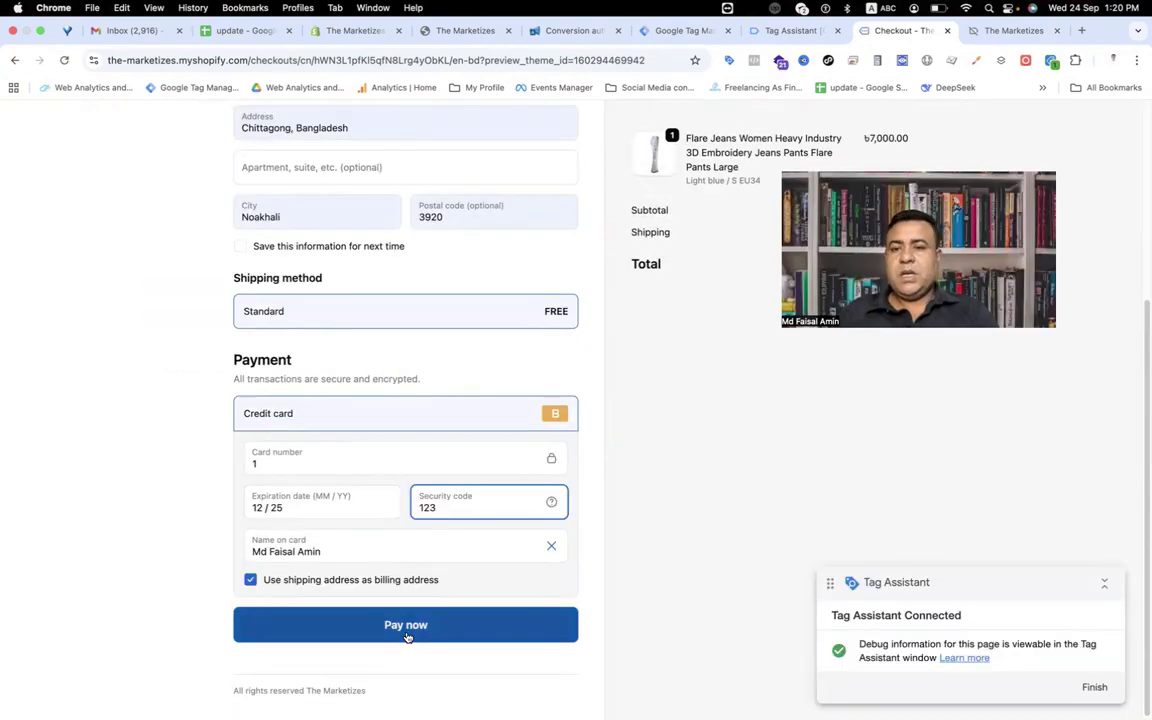
pyautogui.click(406, 632)
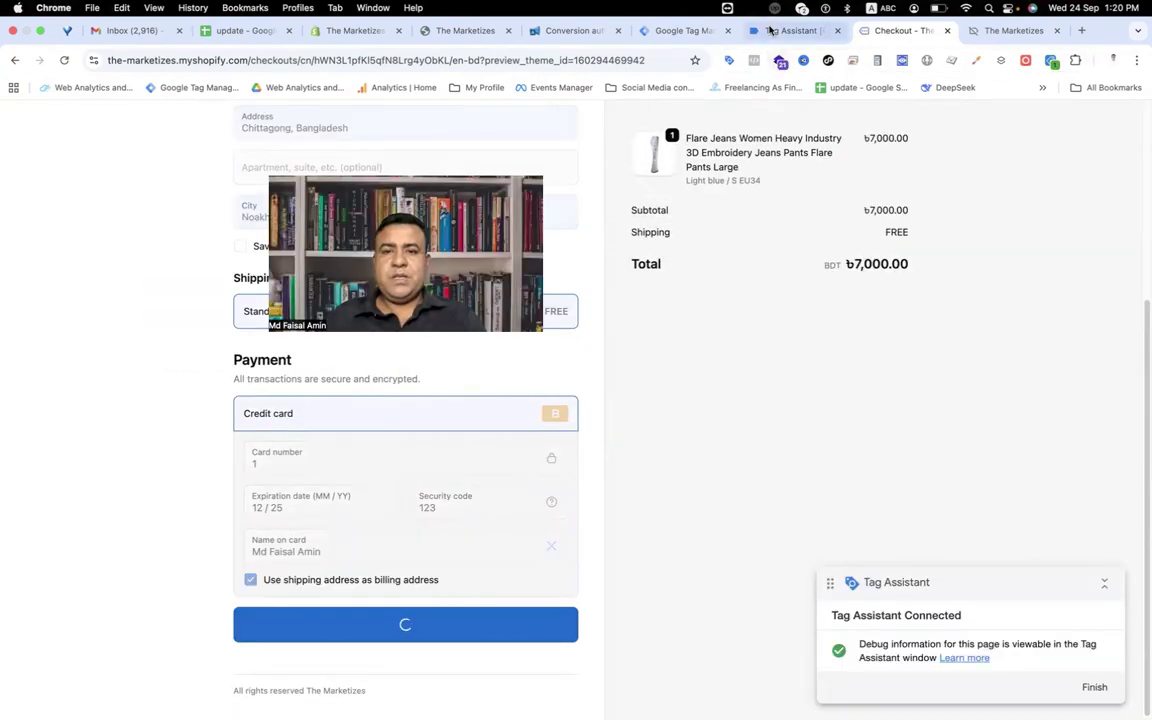
# - In UET Tag Helper, examine the custom event's parameter details on the thank-you page, including its event value and currency
pyautogui.click(1051, 60)
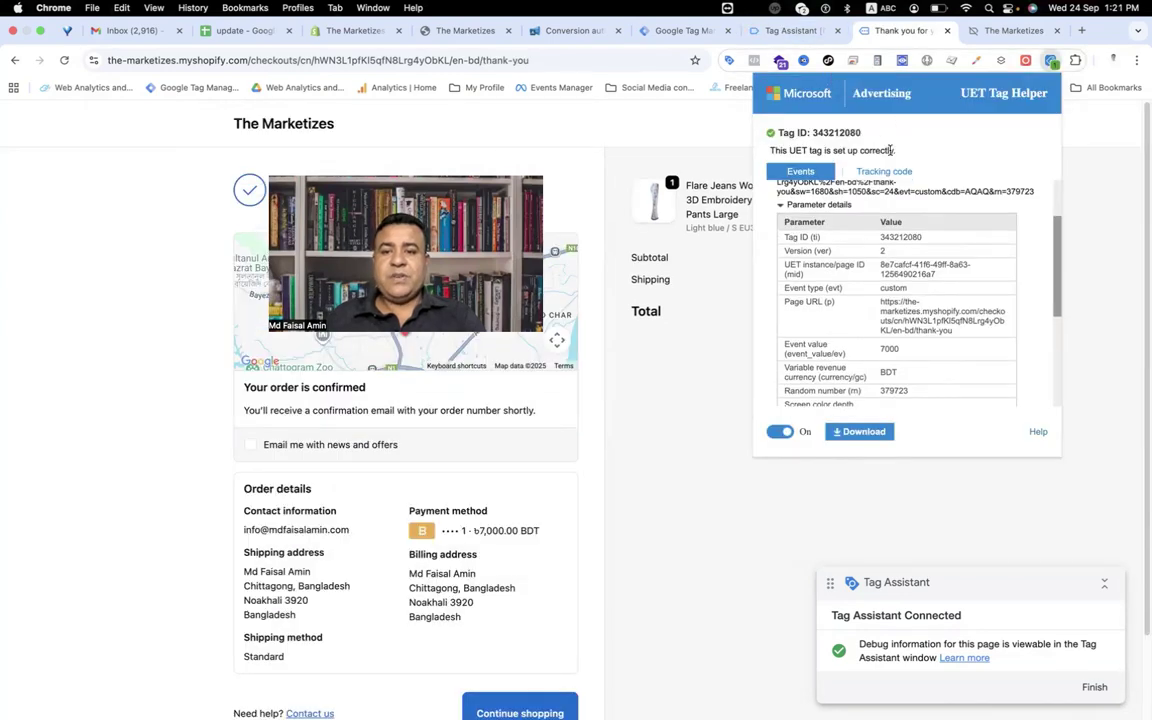
pyautogui.scroll(1, 867, 337)
pyautogui.scroll(3, 840, 280)
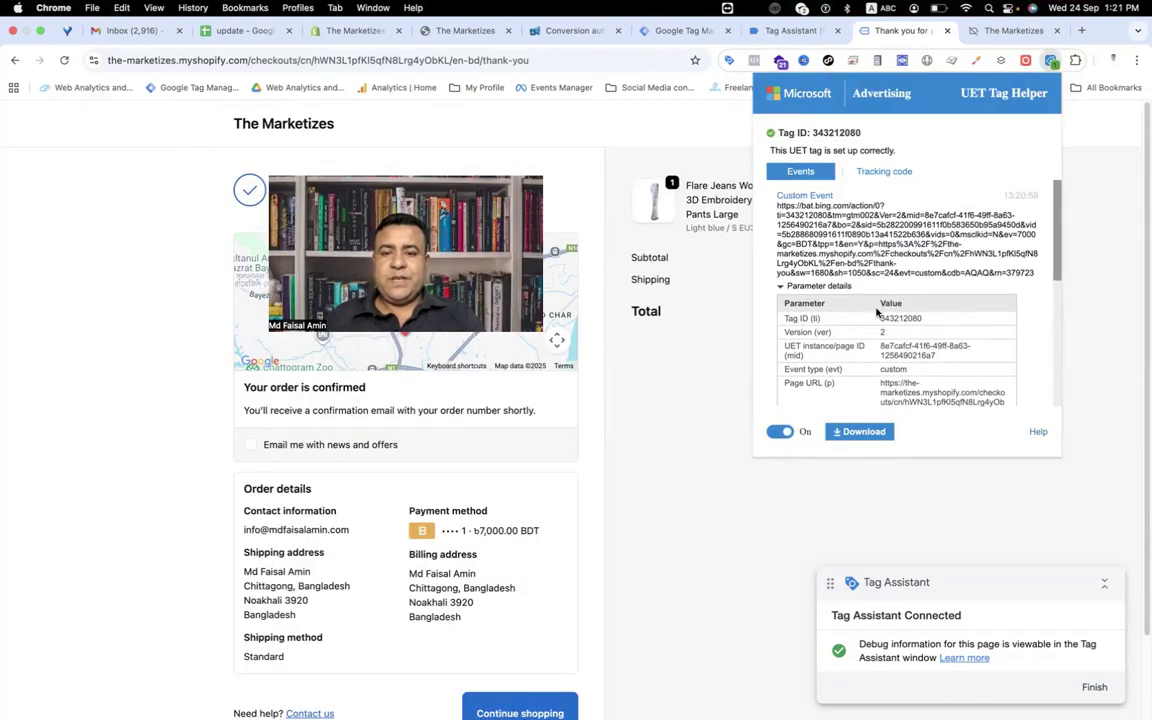
pyautogui.scroll(-1, 850, 345)
pyautogui.scroll(-5, 872, 352)
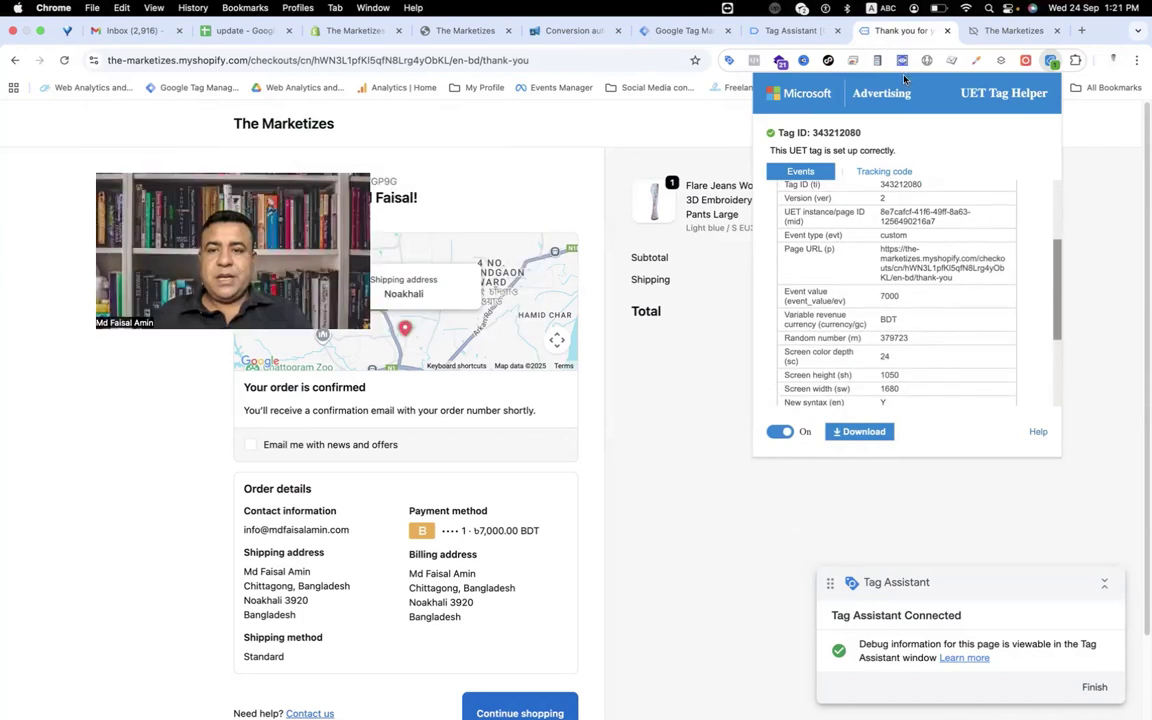
pyautogui.click(726, 299)
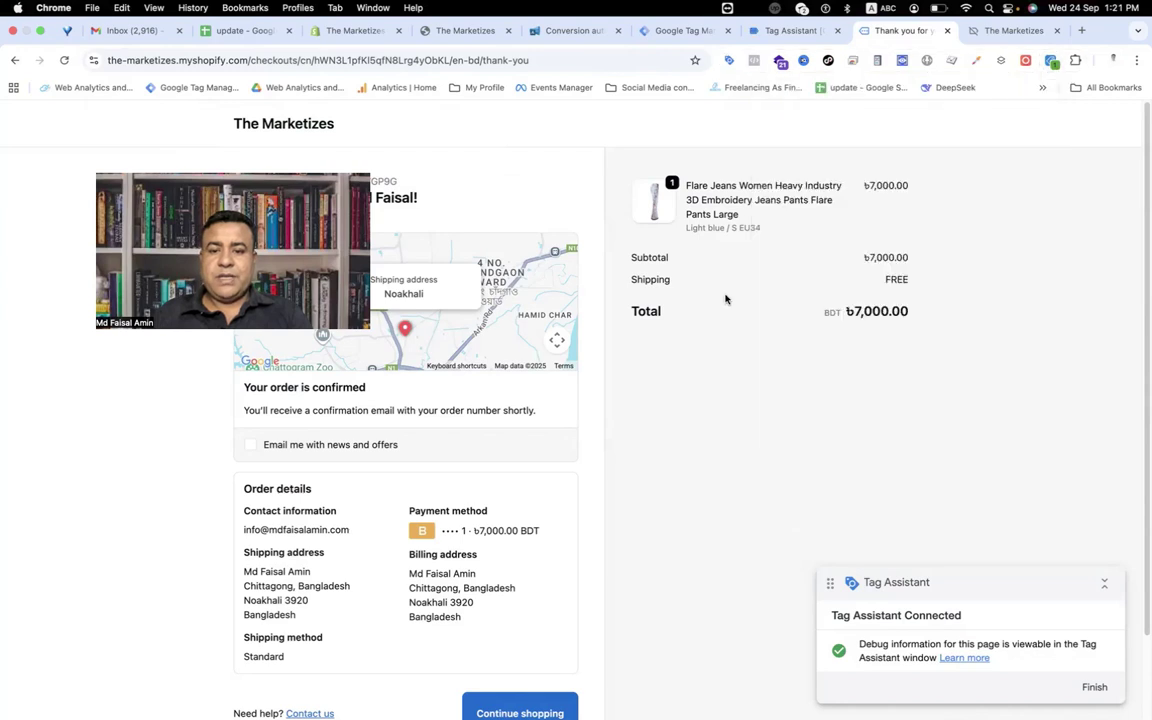
pyautogui.click(1051, 61)
pyautogui.scroll(-5, 804, 338)
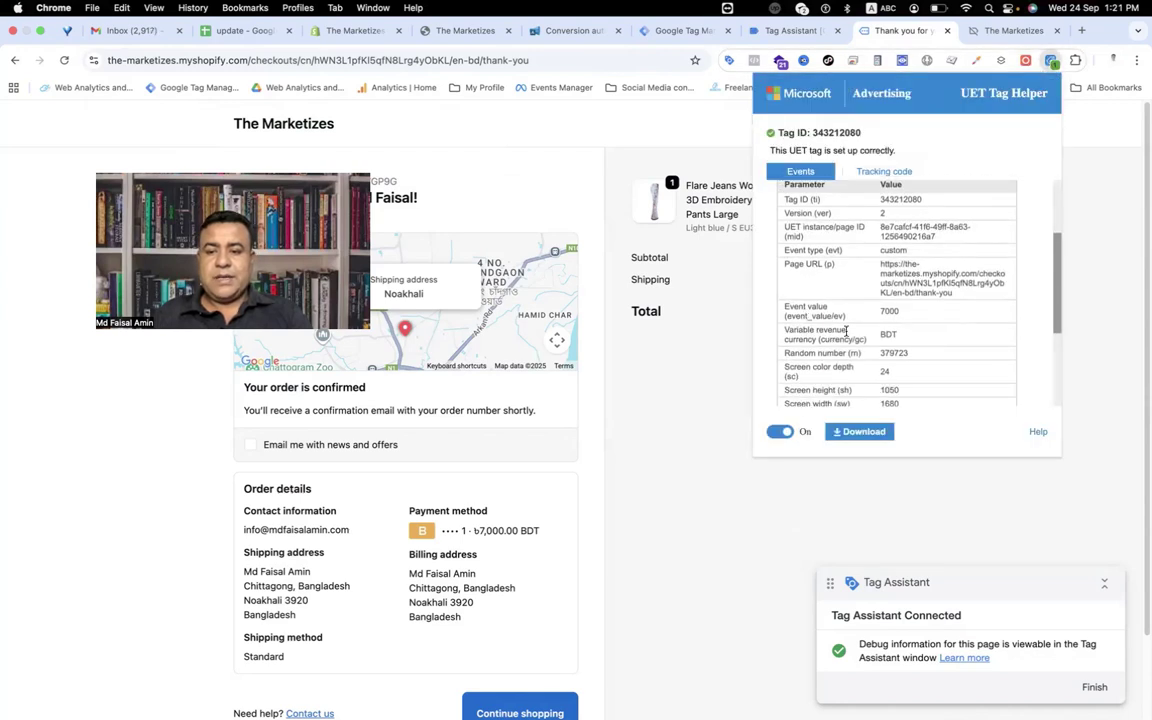
pyautogui.moveTo(829, 340); pyautogui.dragTo(855, 340)
pyautogui.scroll(-5, 855, 340)
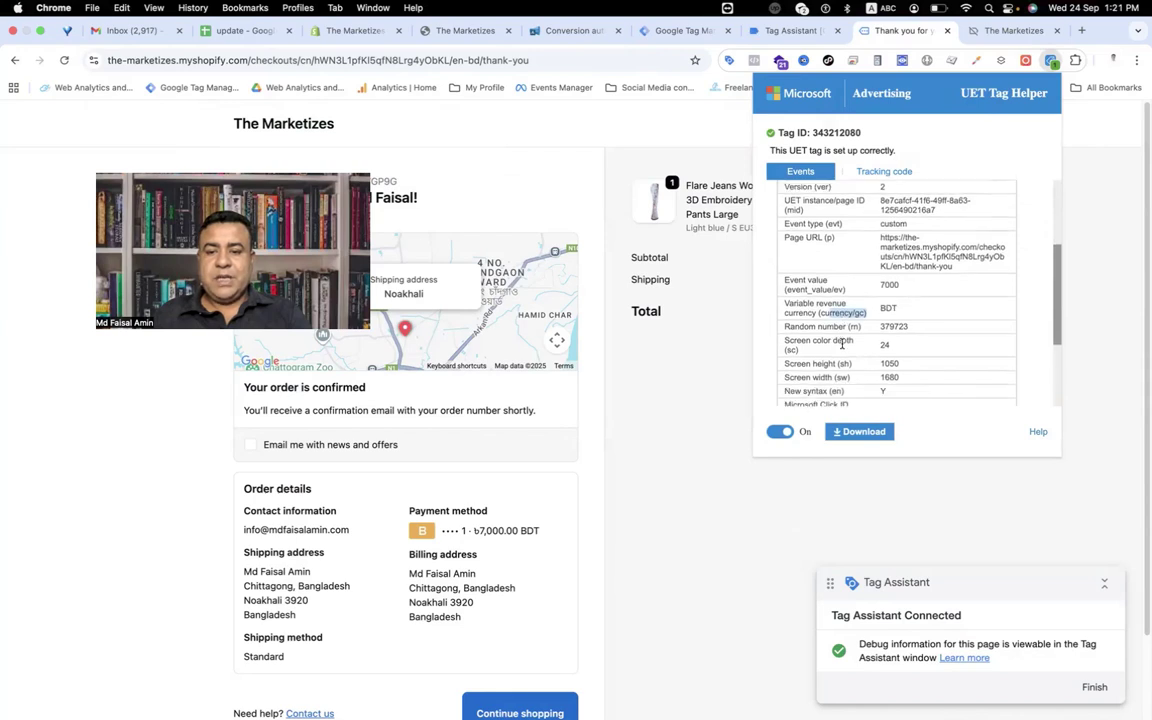
pyautogui.scroll(-2, 842, 343)
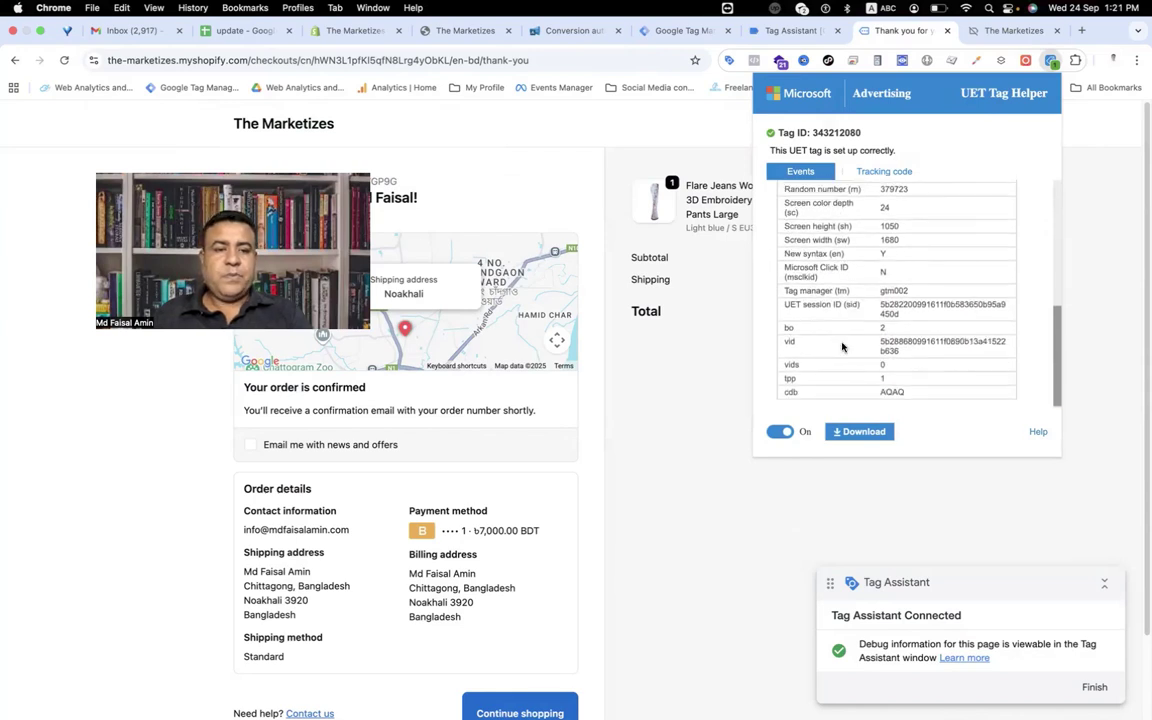
# - In Tag Assistant, check the fired tags in the summary for the Bing | Microsoft | UET Purchase tag
pyautogui.click(784, 31)
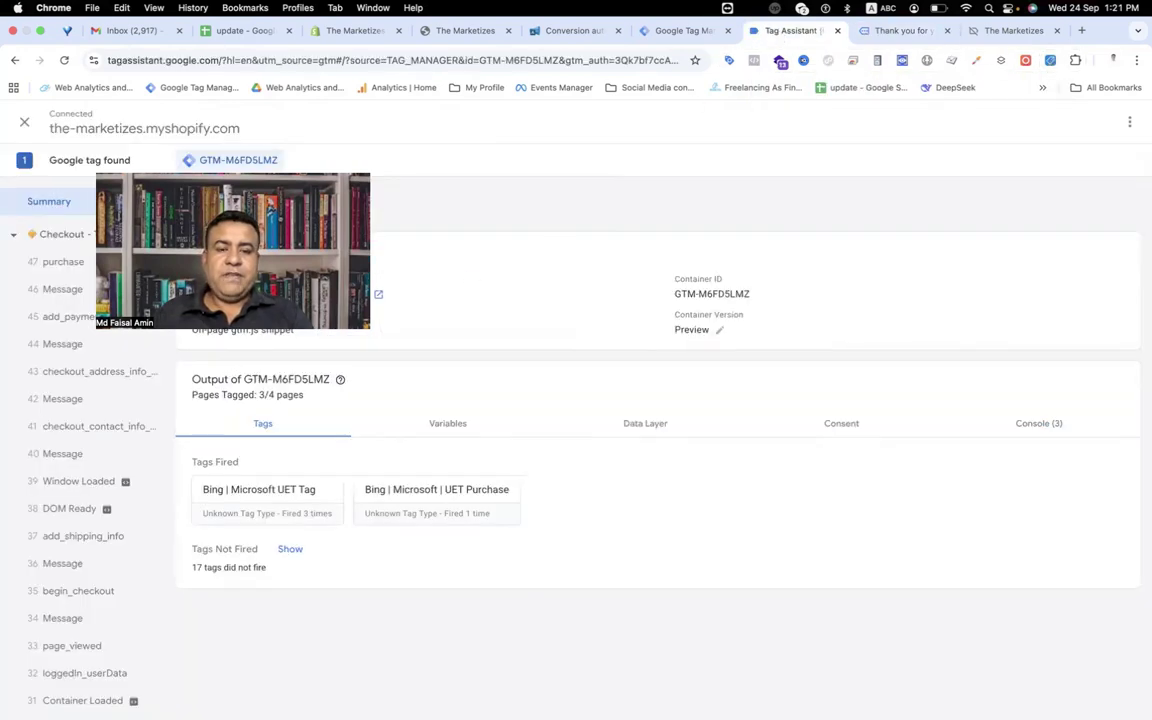
pyautogui.click(420, 505)
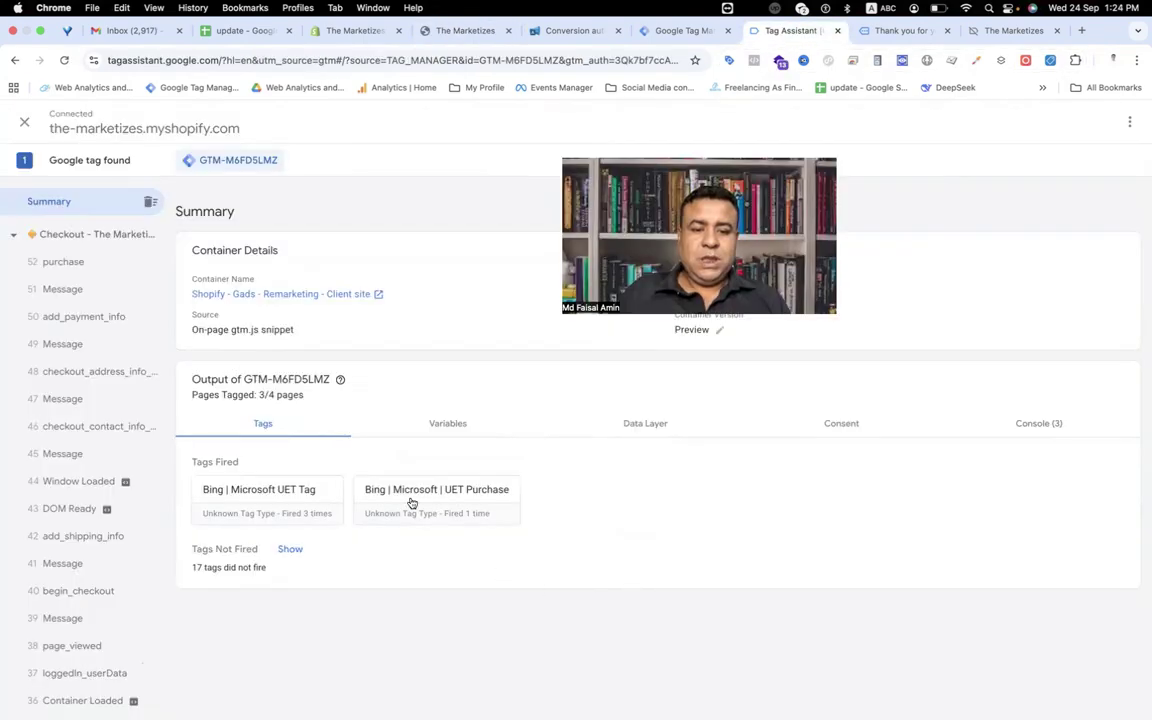
# - Open the Bing | Microsoft | UET Purchase tag's details to examine its firing message and trigger
pyautogui.click(421, 496)
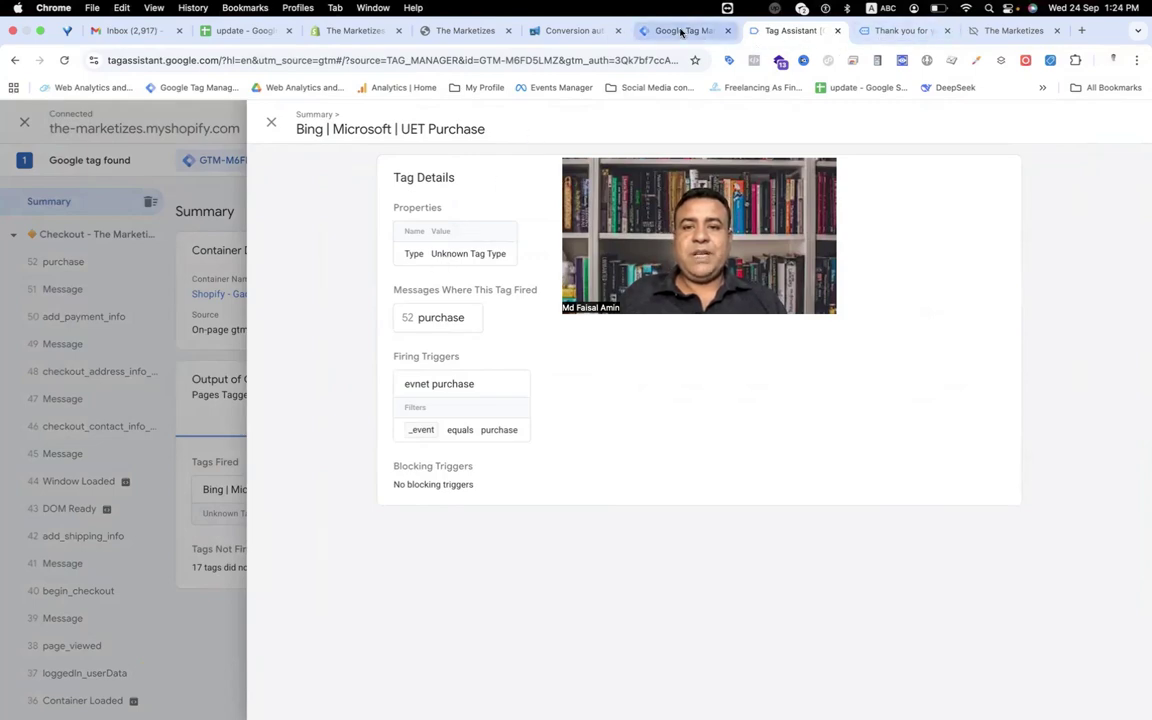
# - In Microsoft Advertising, save the tagging setup, finish creating the conversion goal and check the Website Purchse goal's tracking status
pyautogui.click(567, 36)
pyautogui.scroll(-15, 298, 538)
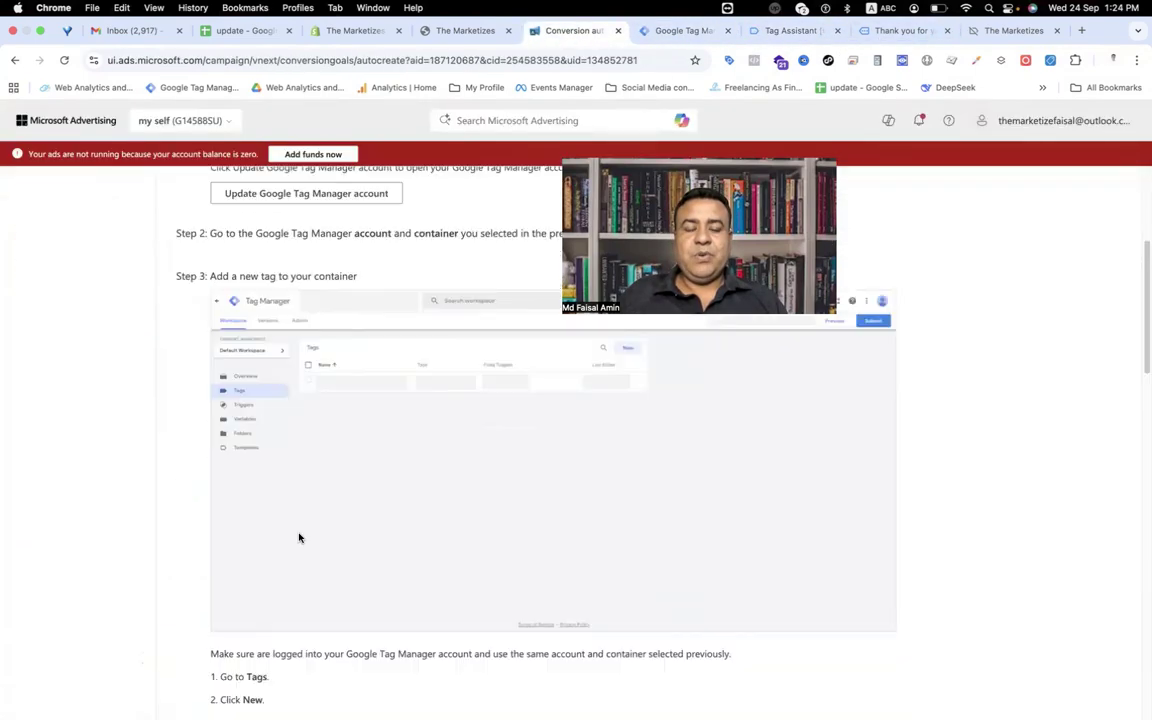
pyautogui.scroll(-10, 300, 540)
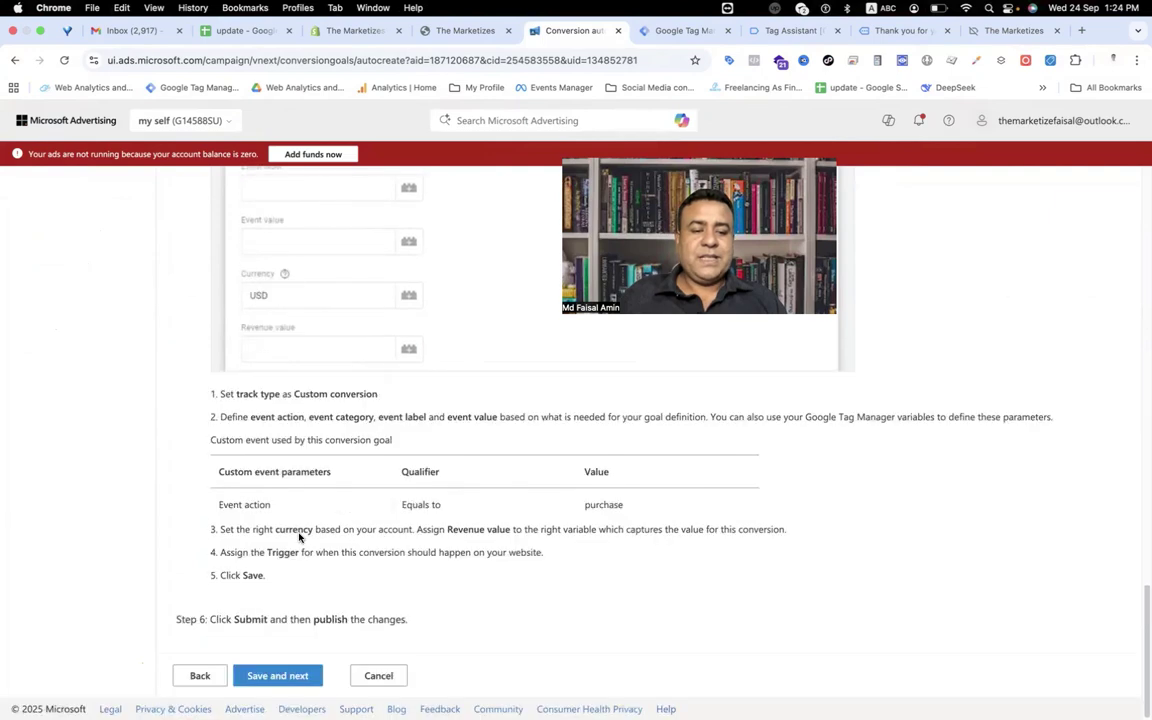
pyautogui.click(268, 677)
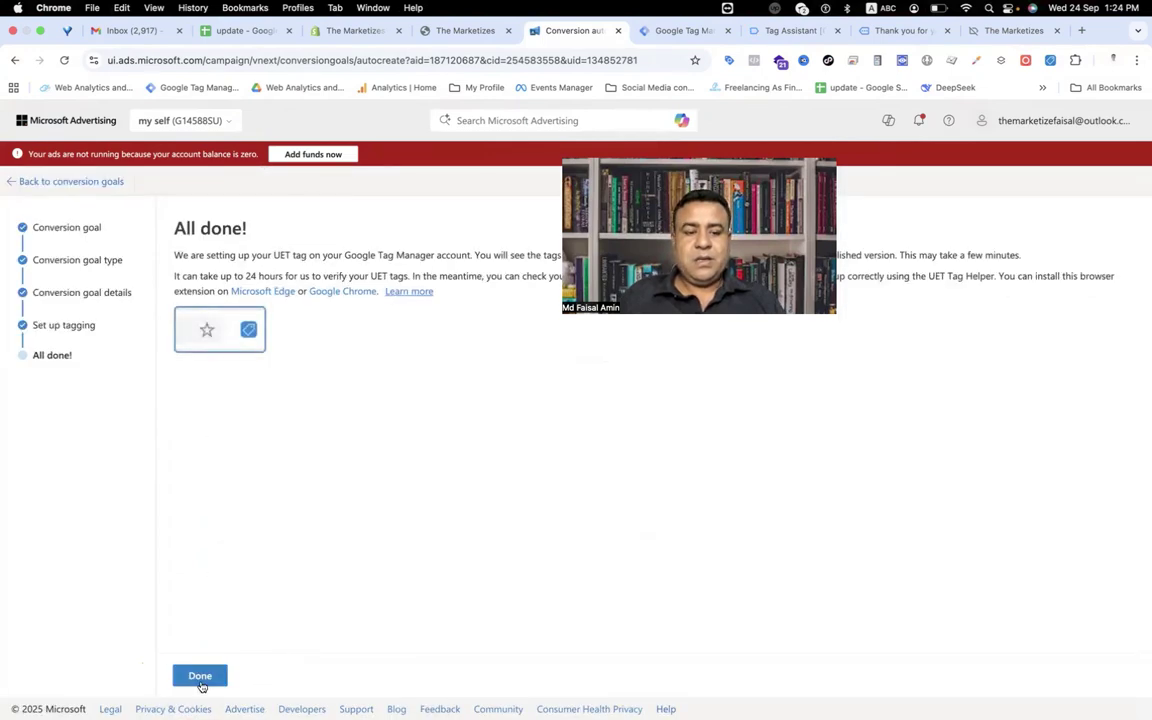
pyautogui.click(200, 676)
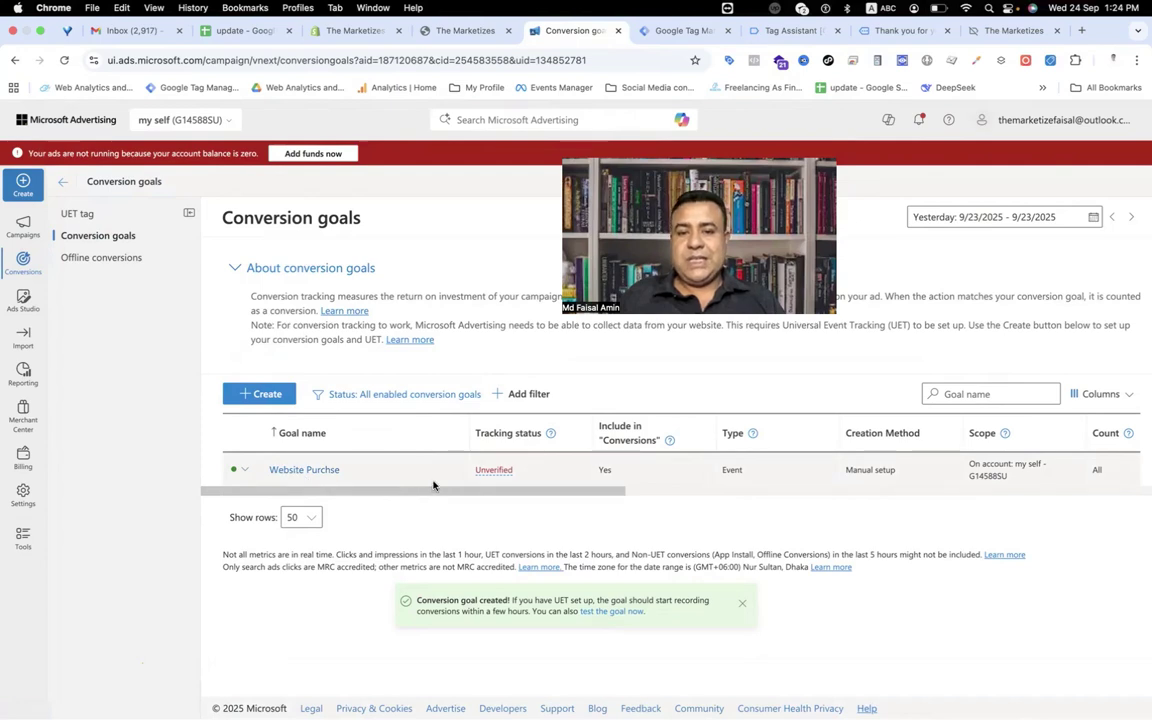
pyautogui.moveTo(480, 476)
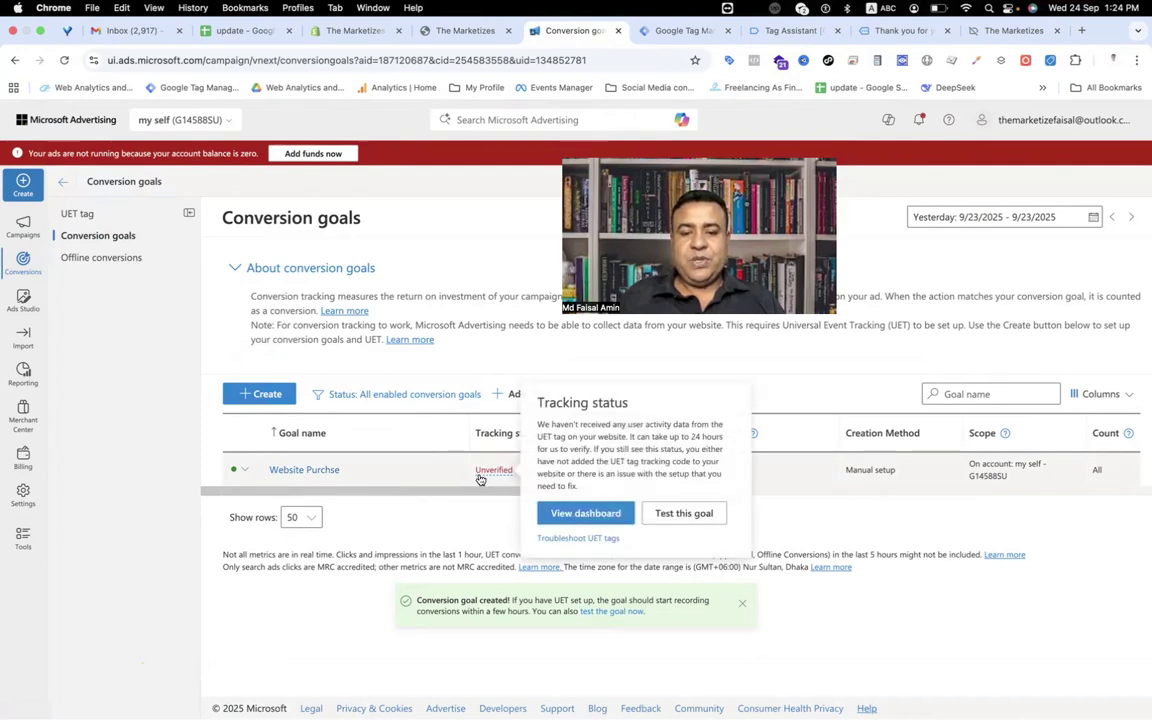